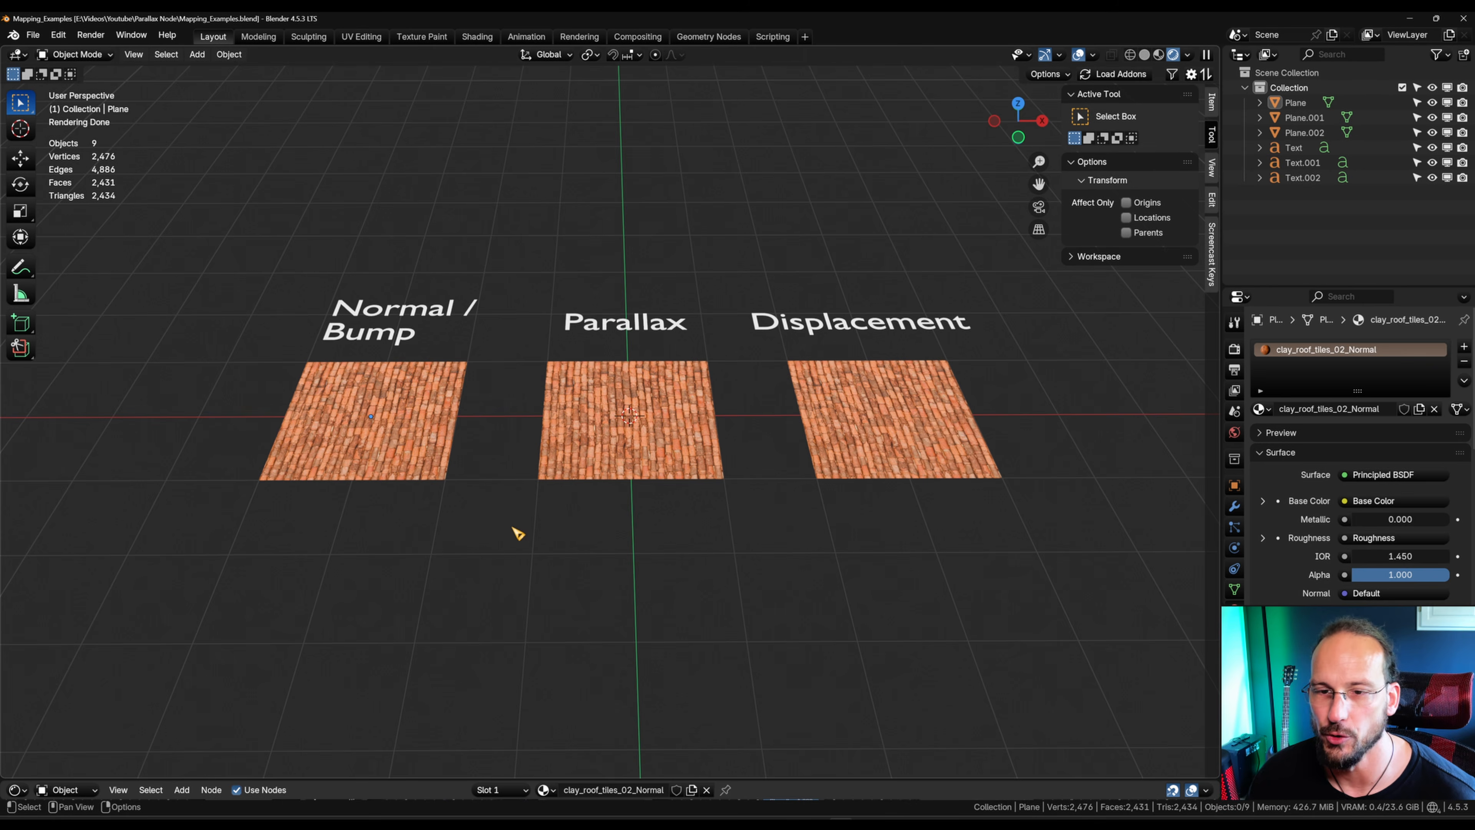
Step: Select the Normal / Bump plane and enlarge the shader editor to expose its material nodes
{"action": "middle_click_drag", "start_coordinate": [452, 532], "coordinate": [808, 421], "text": "shift"}
{"action": "left_click", "coordinate": [807, 424]}
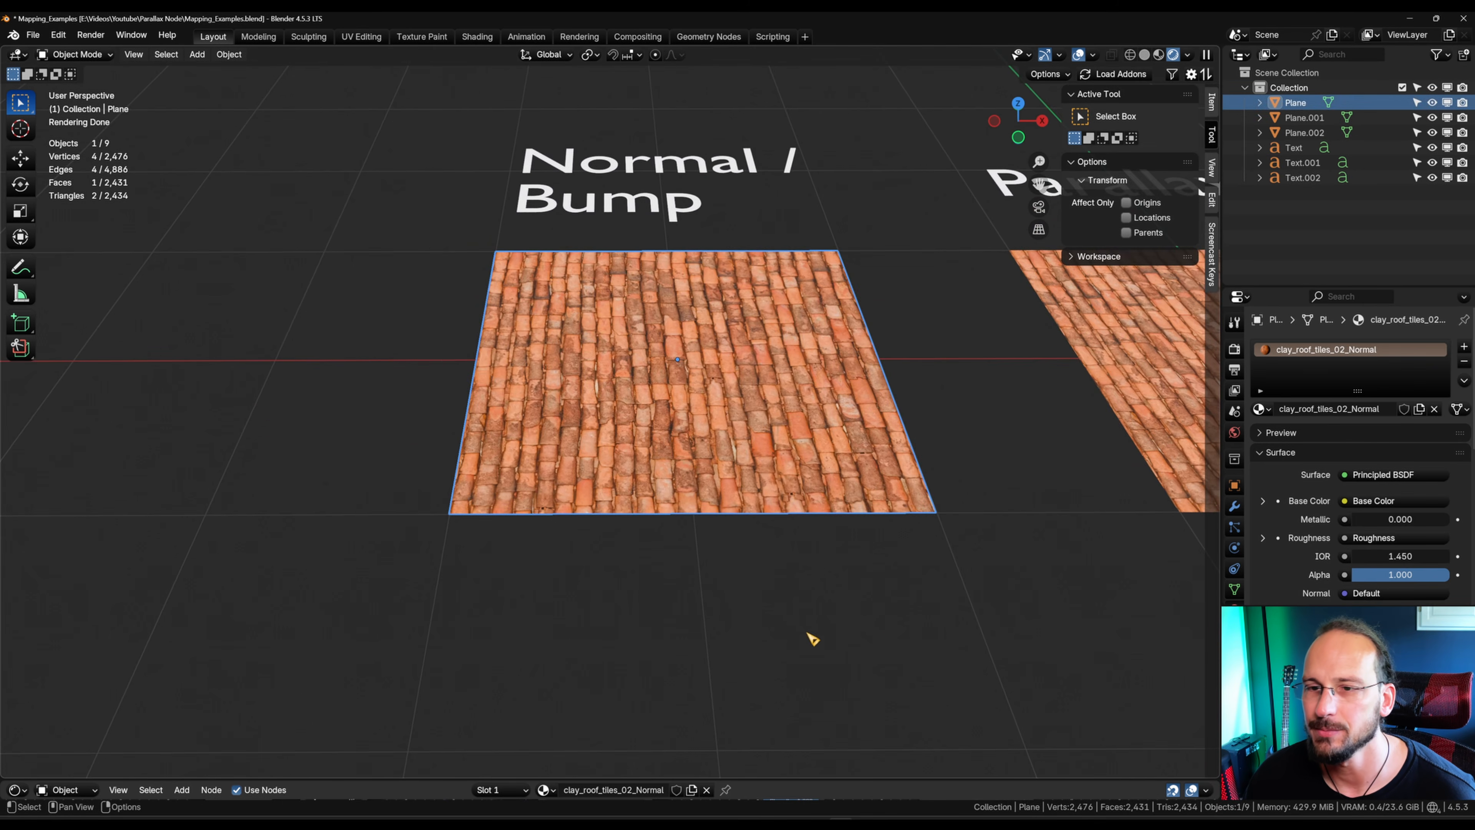
{"action": "middle_click_drag", "start_coordinate": [866, 614], "coordinate": [832, 597], "text": "shift"}
{"action": "left_click_drag", "start_coordinate": [791, 769], "coordinate": [853, 236]}
{"action": "middle_click_drag", "start_coordinate": [853, 235], "coordinate": [841, 283], "text": "shift"}
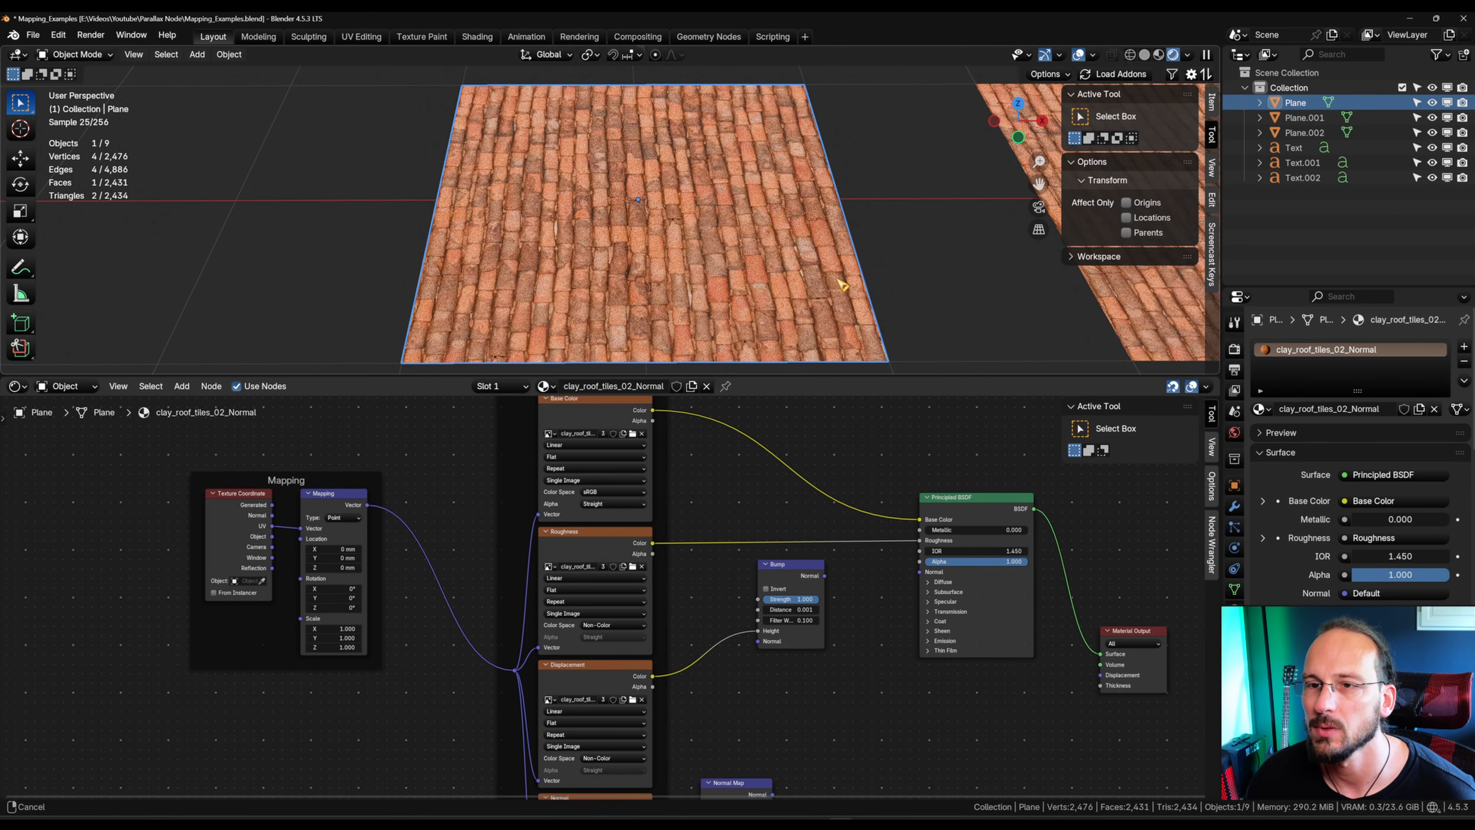
Step: Preview the Normal image texture on the plane's surface, then undo the preview
{"action": "middle_click_drag", "start_coordinate": [868, 697], "coordinate": [629, 674]}
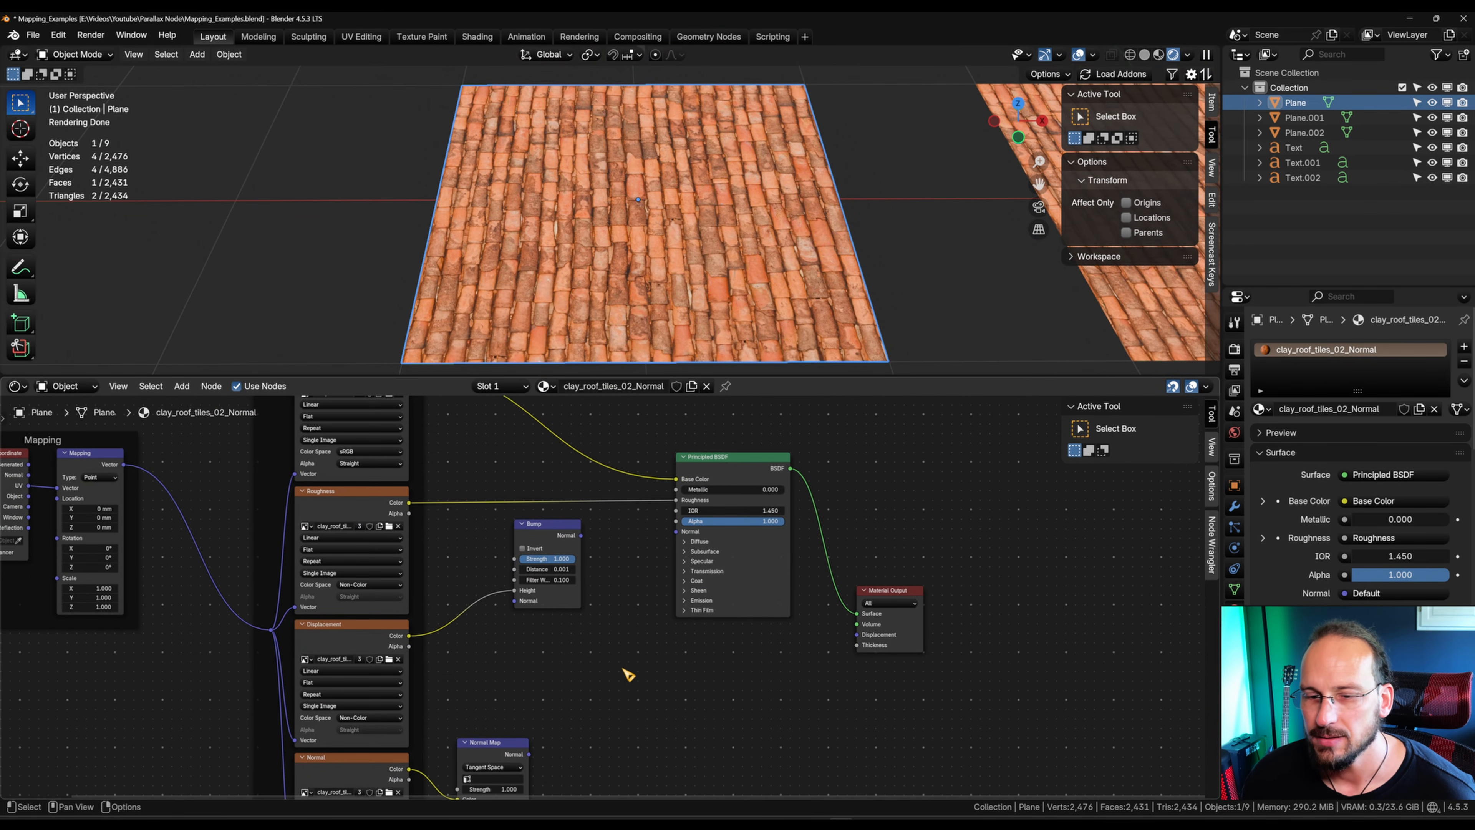
{"action": "left_click_drag", "start_coordinate": [502, 750], "coordinate": [551, 680]}
{"action": "middle_click_drag", "start_coordinate": [464, 715], "coordinate": [429, 679]}
{"action": "left_click", "coordinate": [344, 735], "text": "ctrl+shift"}
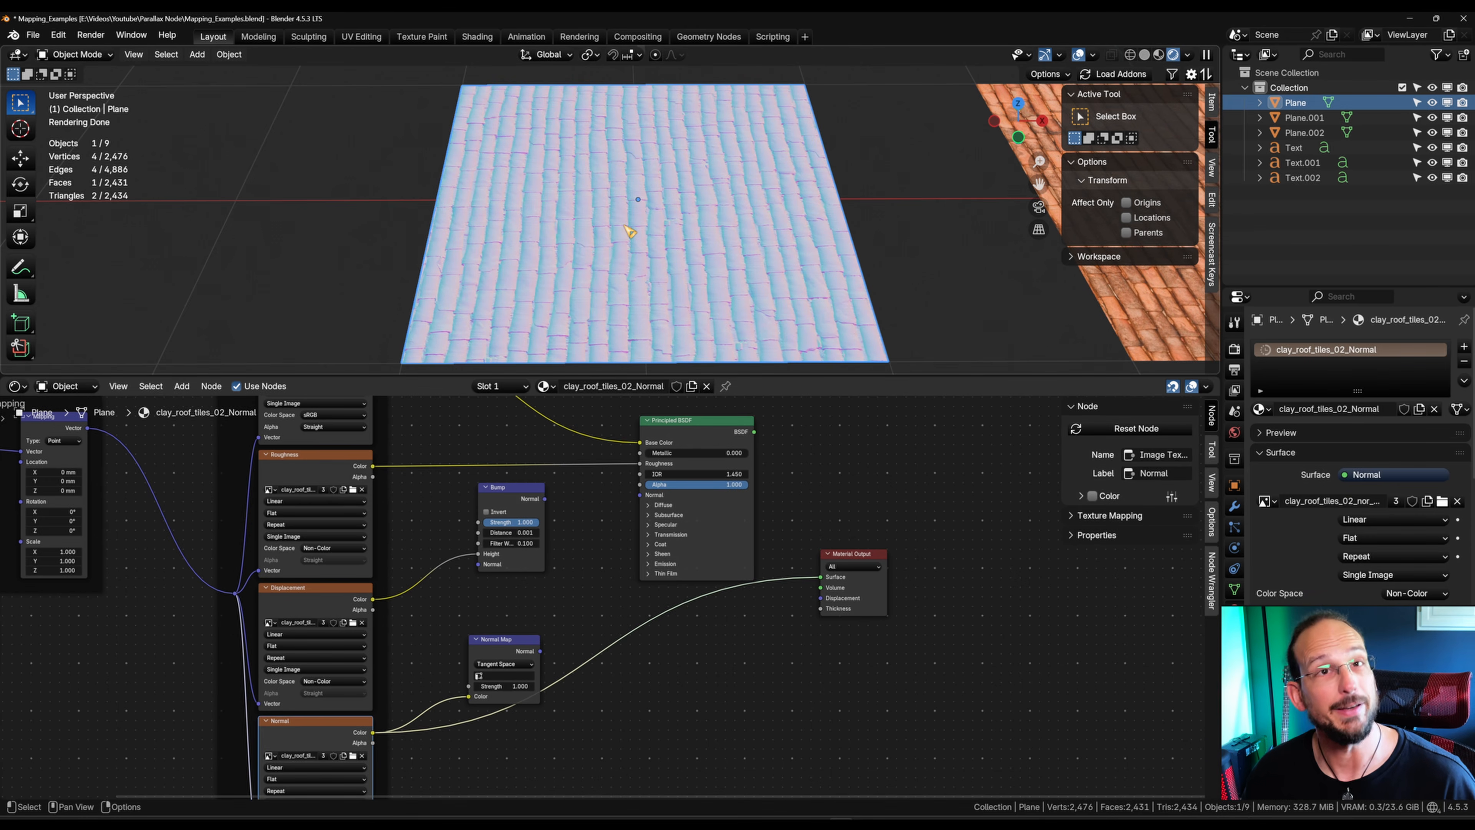
{"action": "key", "text": "ctrl+z"}
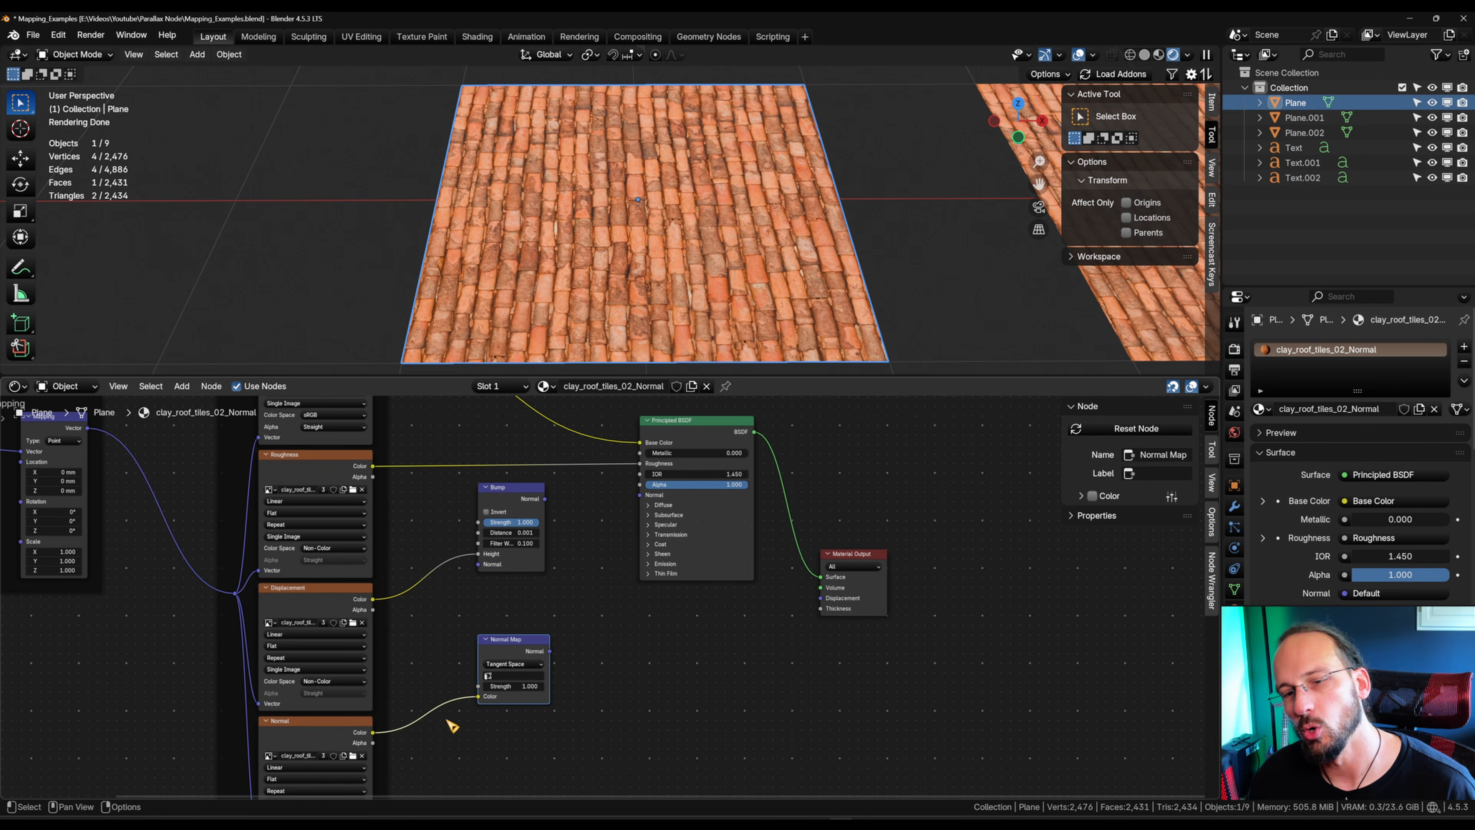
Step: Connect the Normal Map node's output to the Principled BSDF's Normal input
{"action": "mouse_move", "coordinate": [513, 647]}
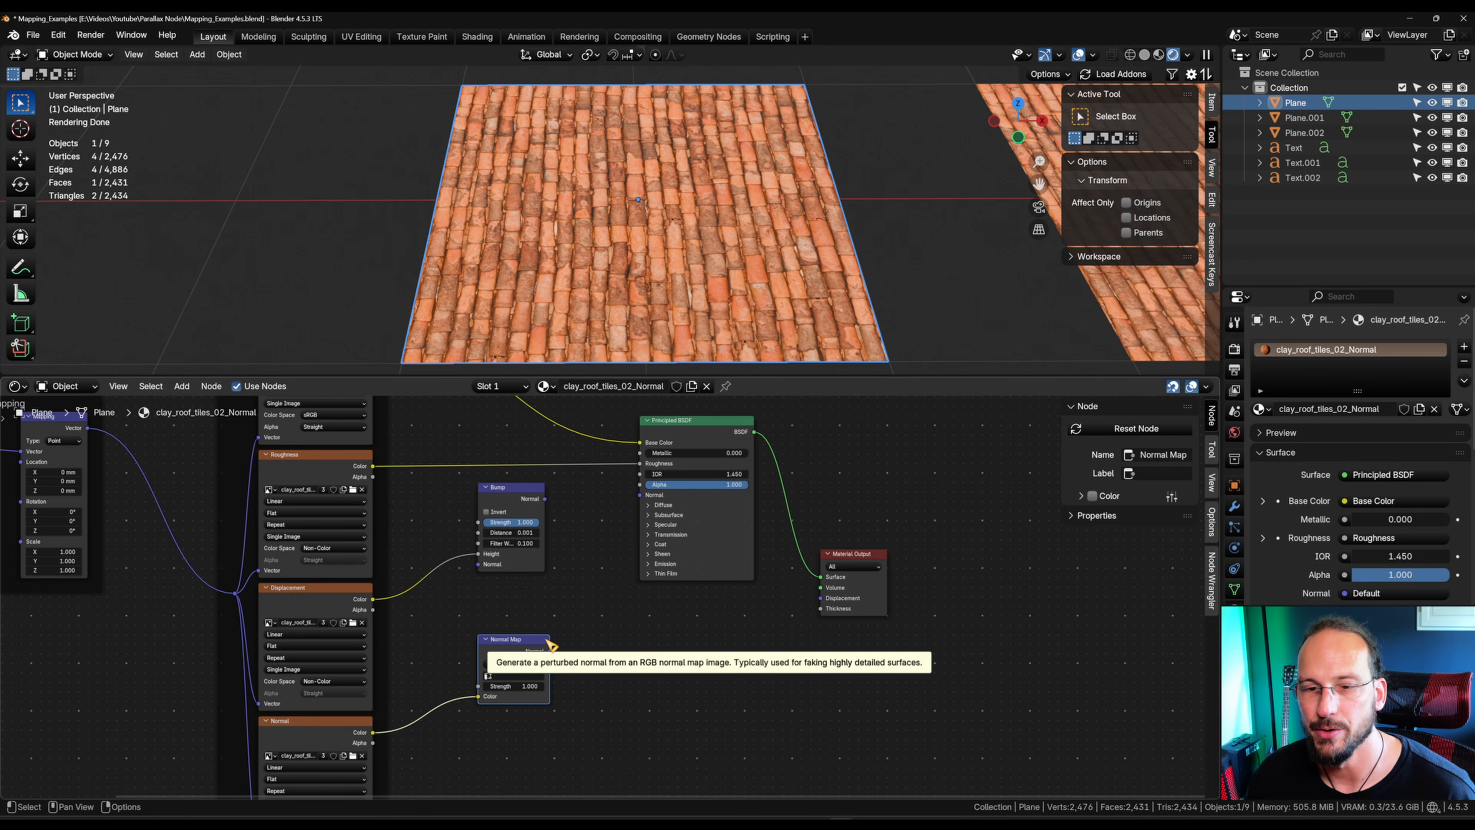
{"action": "left_click_drag", "start_coordinate": [551, 652], "coordinate": [643, 501]}
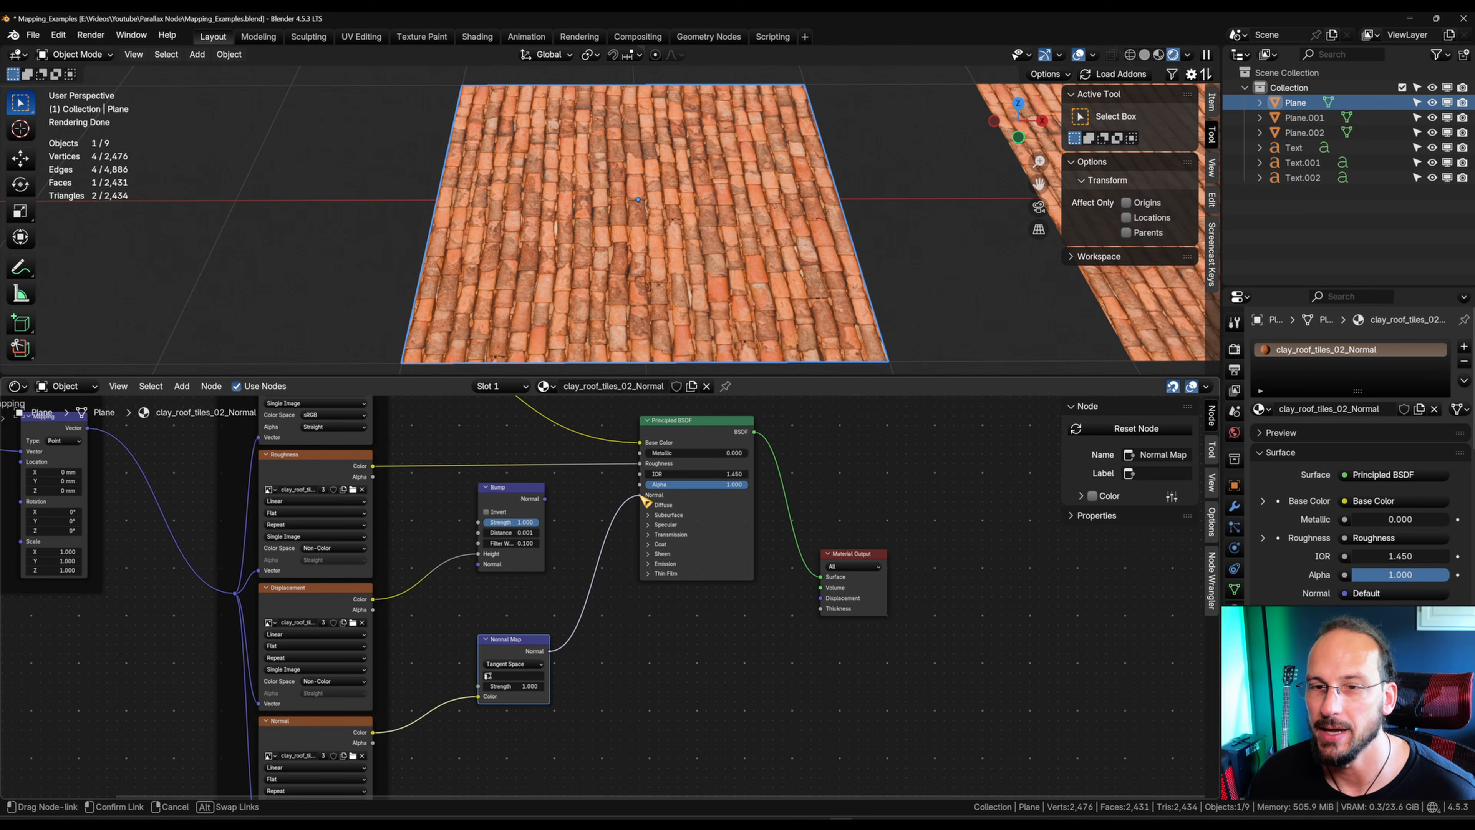
{"action": "left_click_drag", "start_coordinate": [645, 501], "coordinate": [644, 501]}
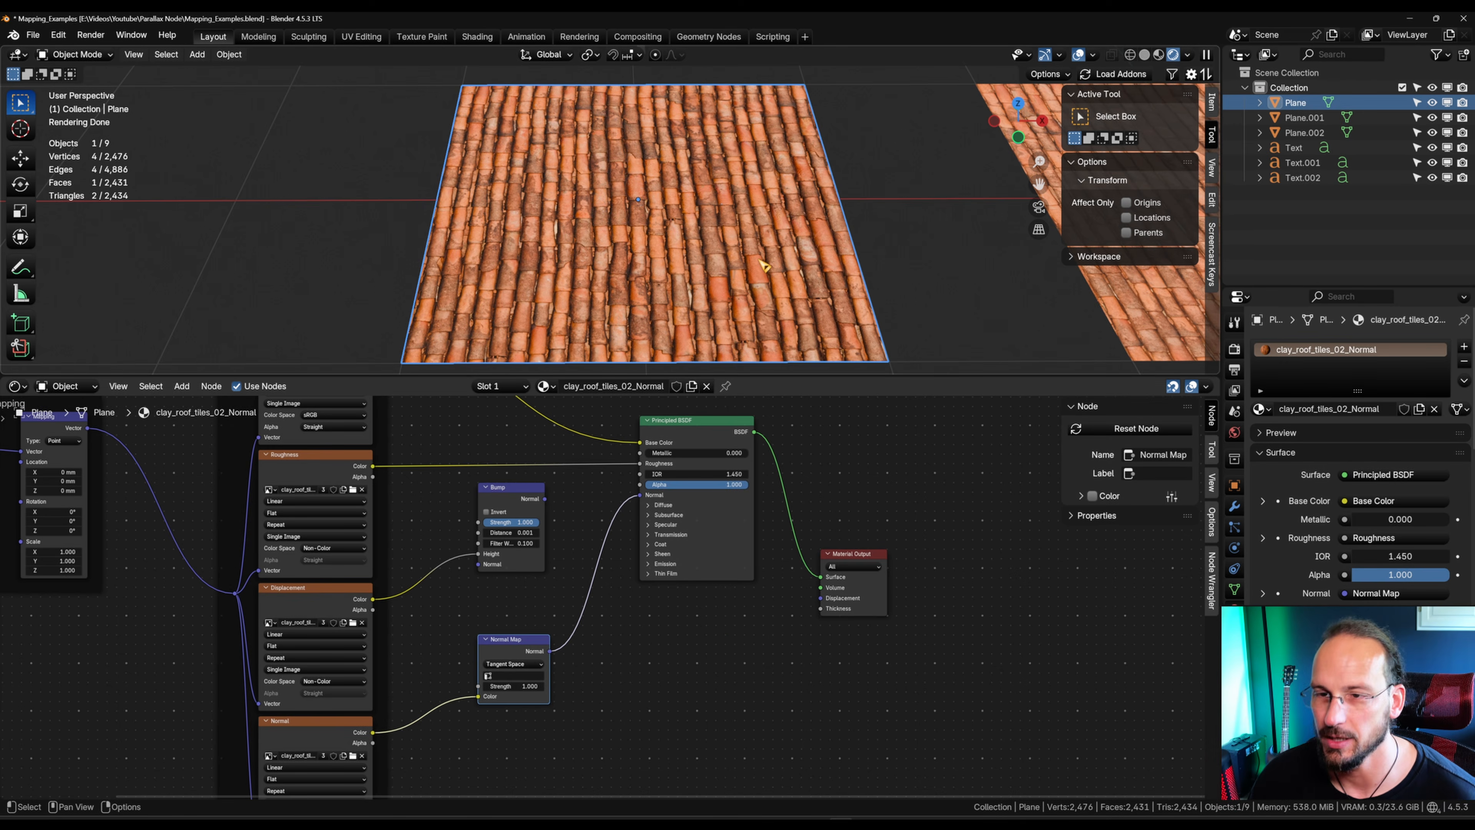
{"action": "middle_click_drag", "start_coordinate": [635, 247], "coordinate": [672, 352]}
Step: Try a higher Strength on the Normal Map node, cancel it, and examine the Normal / Bump plane up close and from afar
{"action": "left_click_drag", "start_coordinate": [525, 686], "coordinate": [592, 686]}
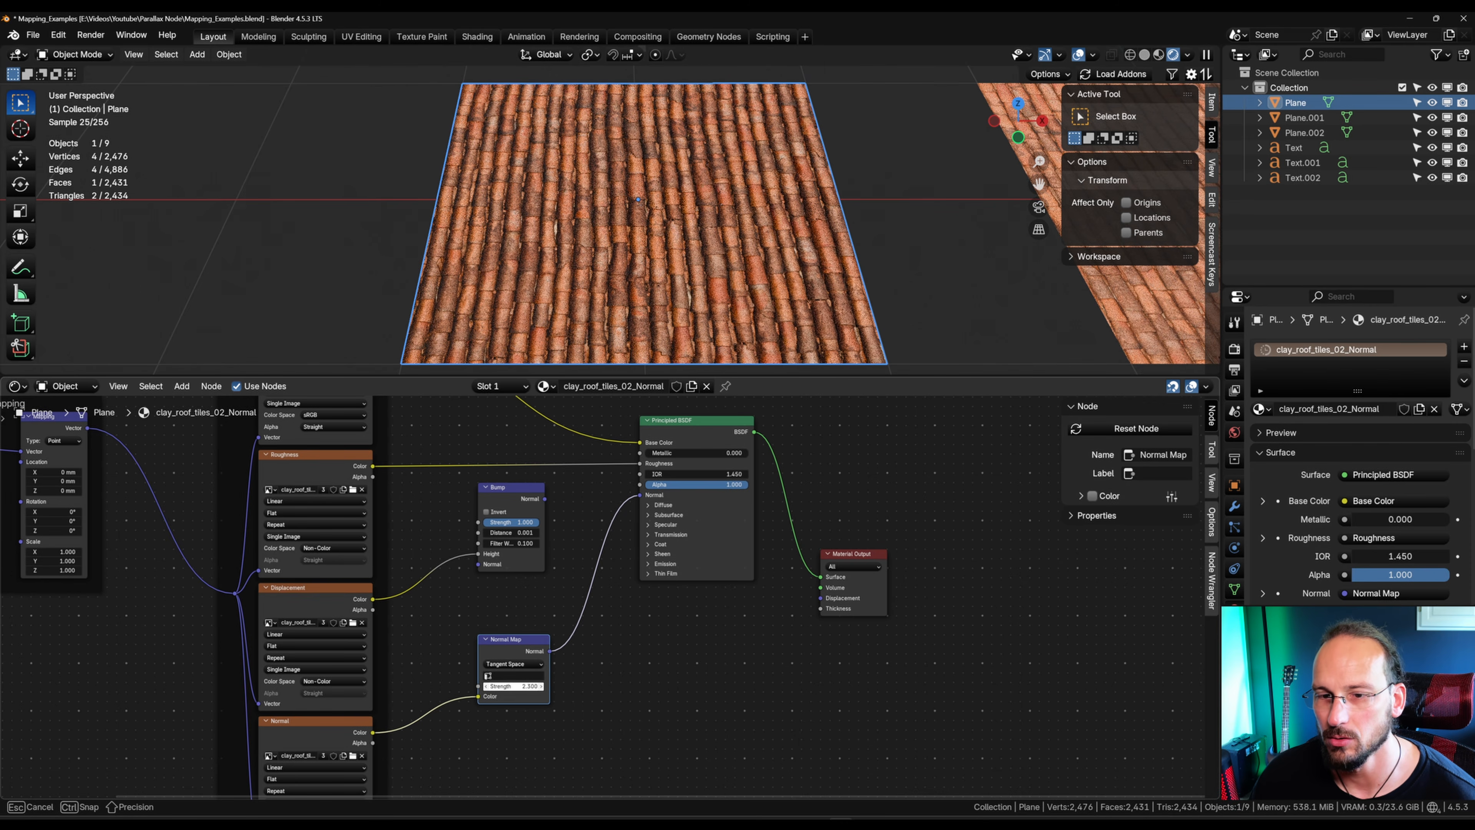
{"action": "key", "text": "Escape"}
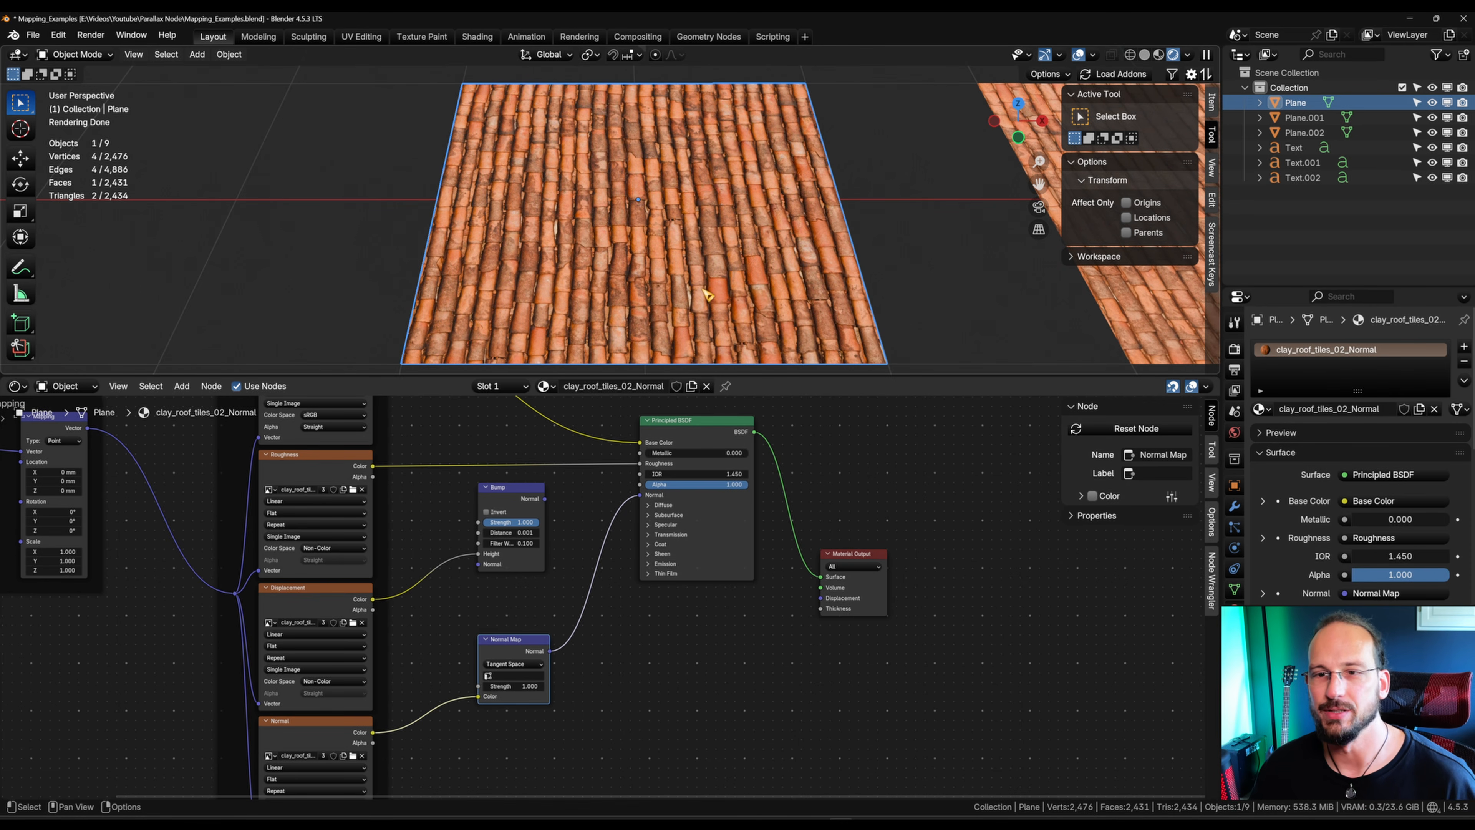
{"action": "scroll", "coordinate": [703, 290], "scroll_direction": "down", "scroll_amount": 5}
{"action": "middle_click_drag", "start_coordinate": [703, 290], "coordinate": [637, 254], "text": "shift"}
{"action": "scroll", "coordinate": [626, 232], "scroll_direction": "up", "scroll_amount": 3}
{"action": "scroll", "coordinate": [626, 231], "scroll_direction": "down", "scroll_amount": 4}
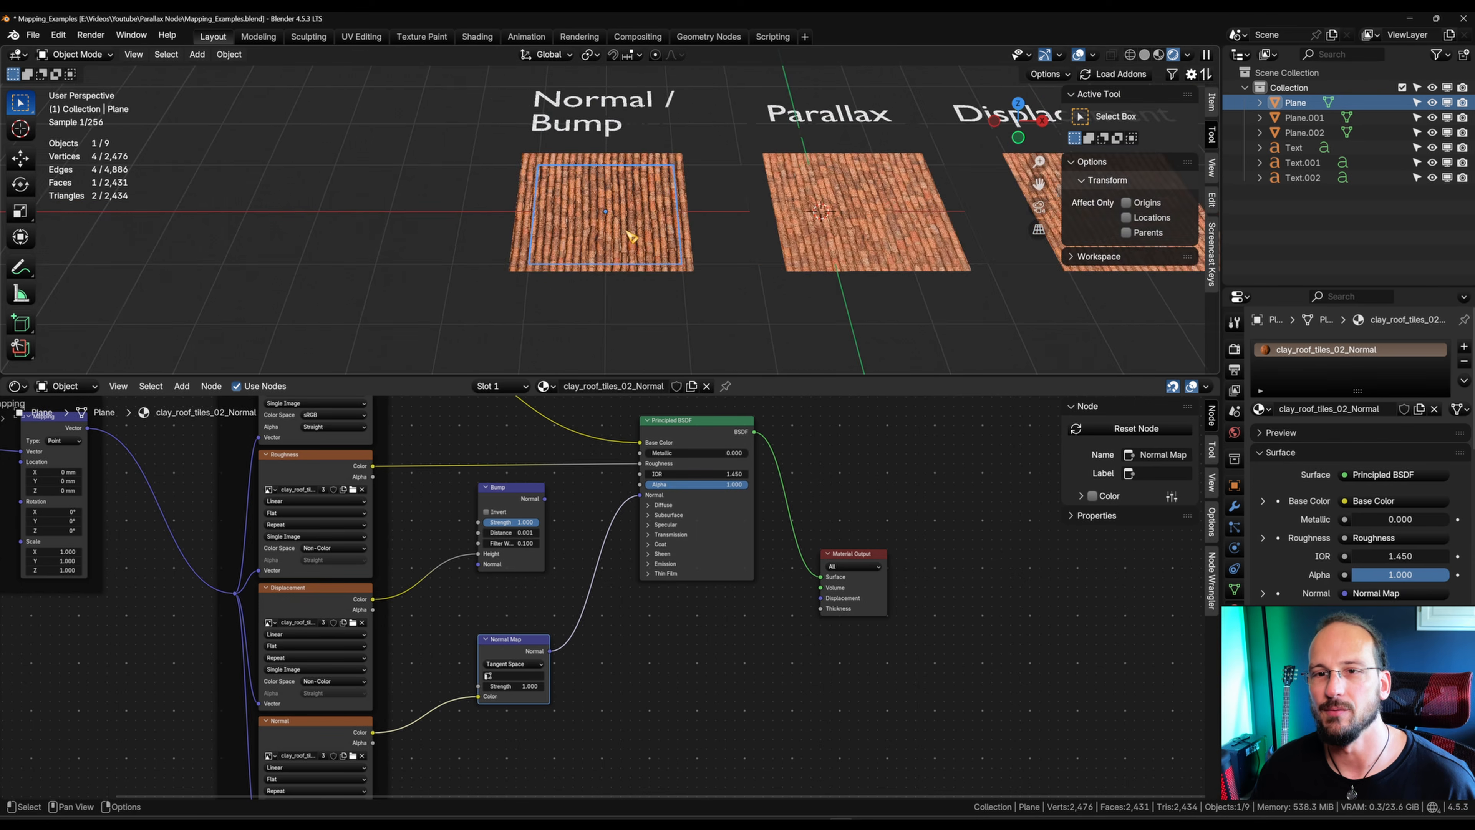
{"action": "scroll", "coordinate": [632, 237], "scroll_direction": "down", "scroll_amount": 2}
{"action": "scroll", "coordinate": [668, 263], "scroll_direction": "up", "scroll_amount": 6}
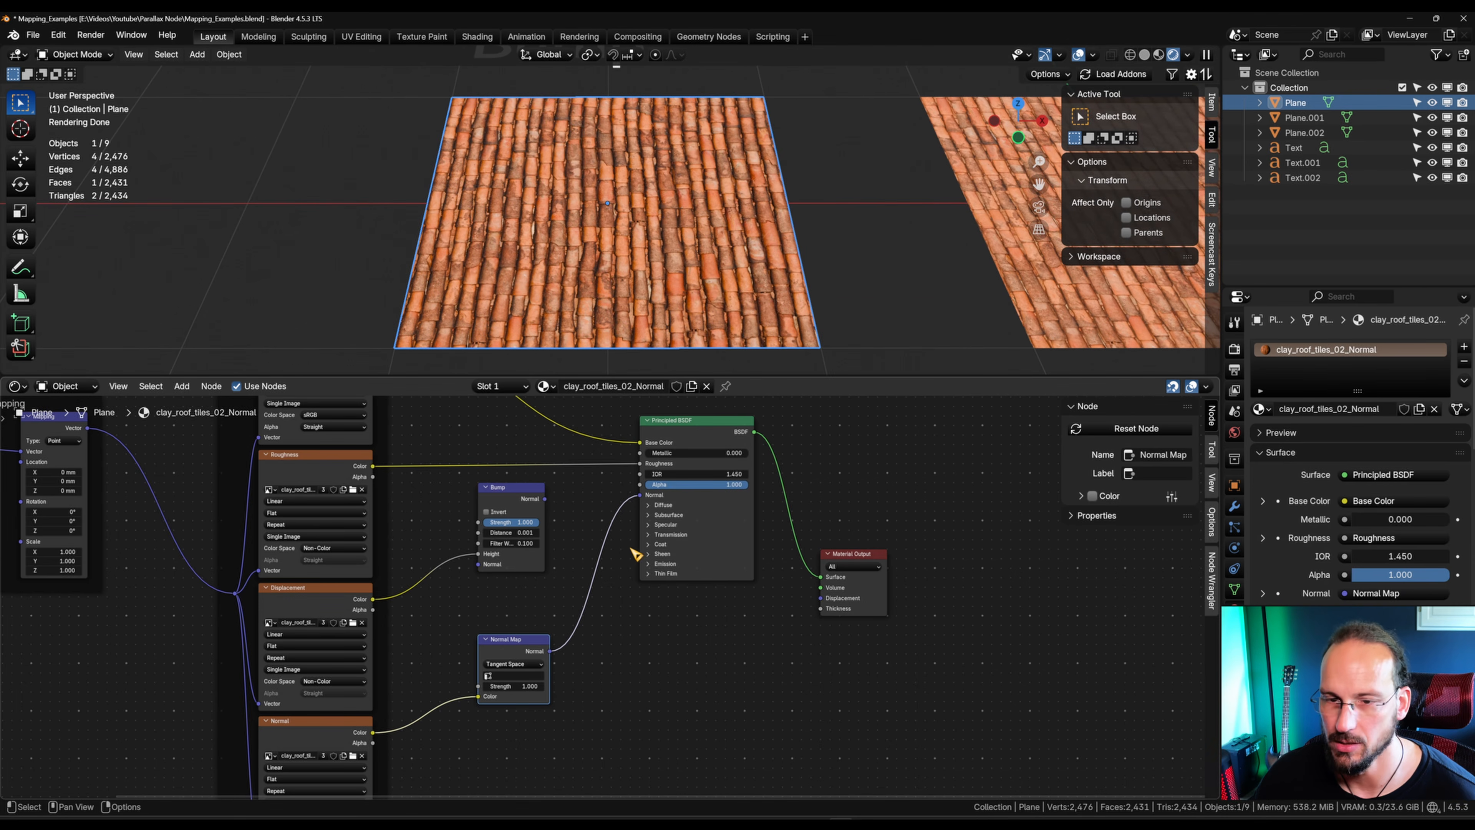
Step: Preview the Displacement texture, then switch back to the Principled BSDF with the Bump node feeding its Normal input
{"action": "middle_click_drag", "start_coordinate": [614, 718], "coordinate": [678, 732]}
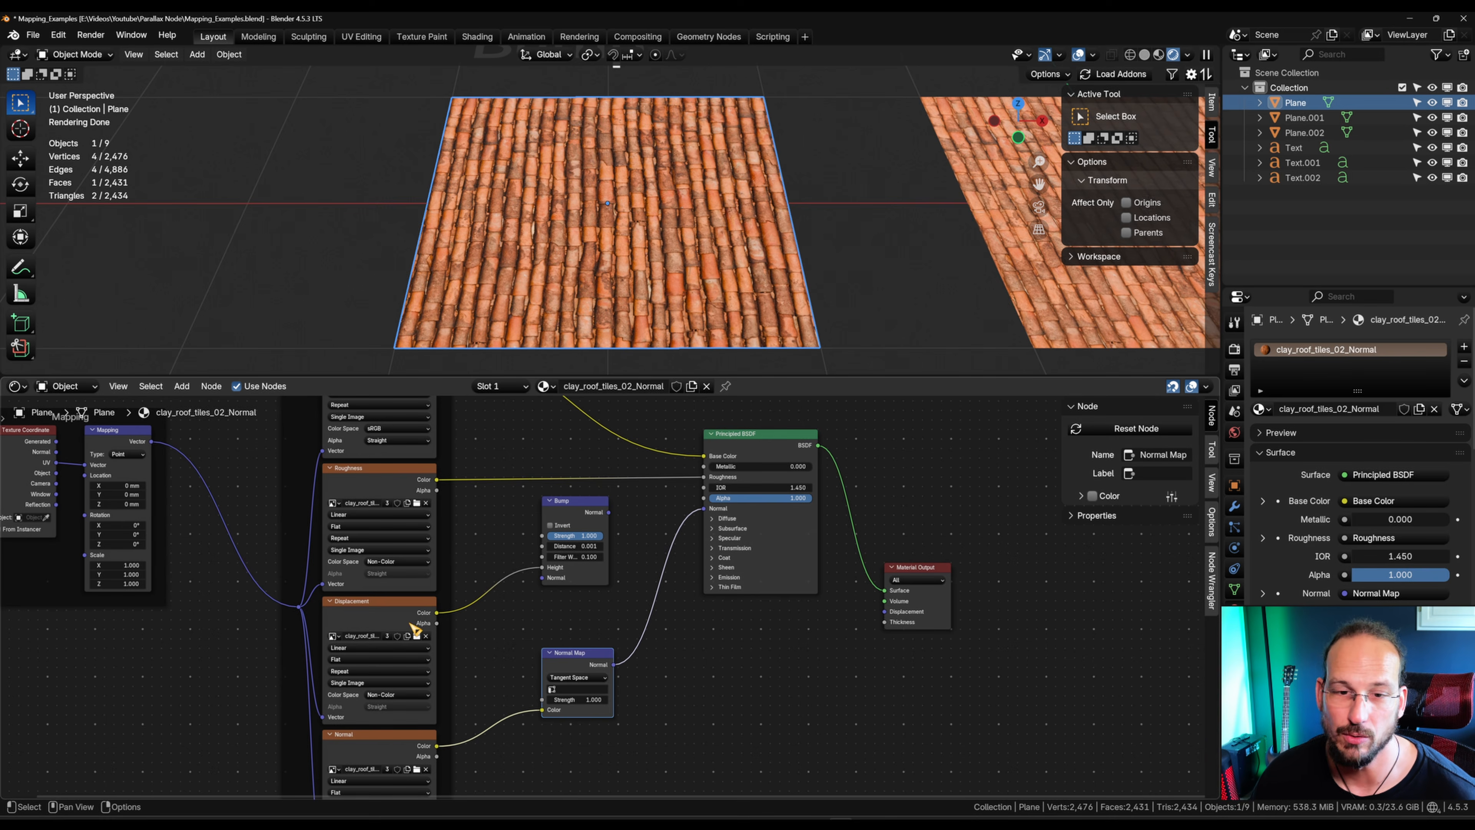
{"action": "left_click", "coordinate": [396, 606], "text": "ctrl+shift"}
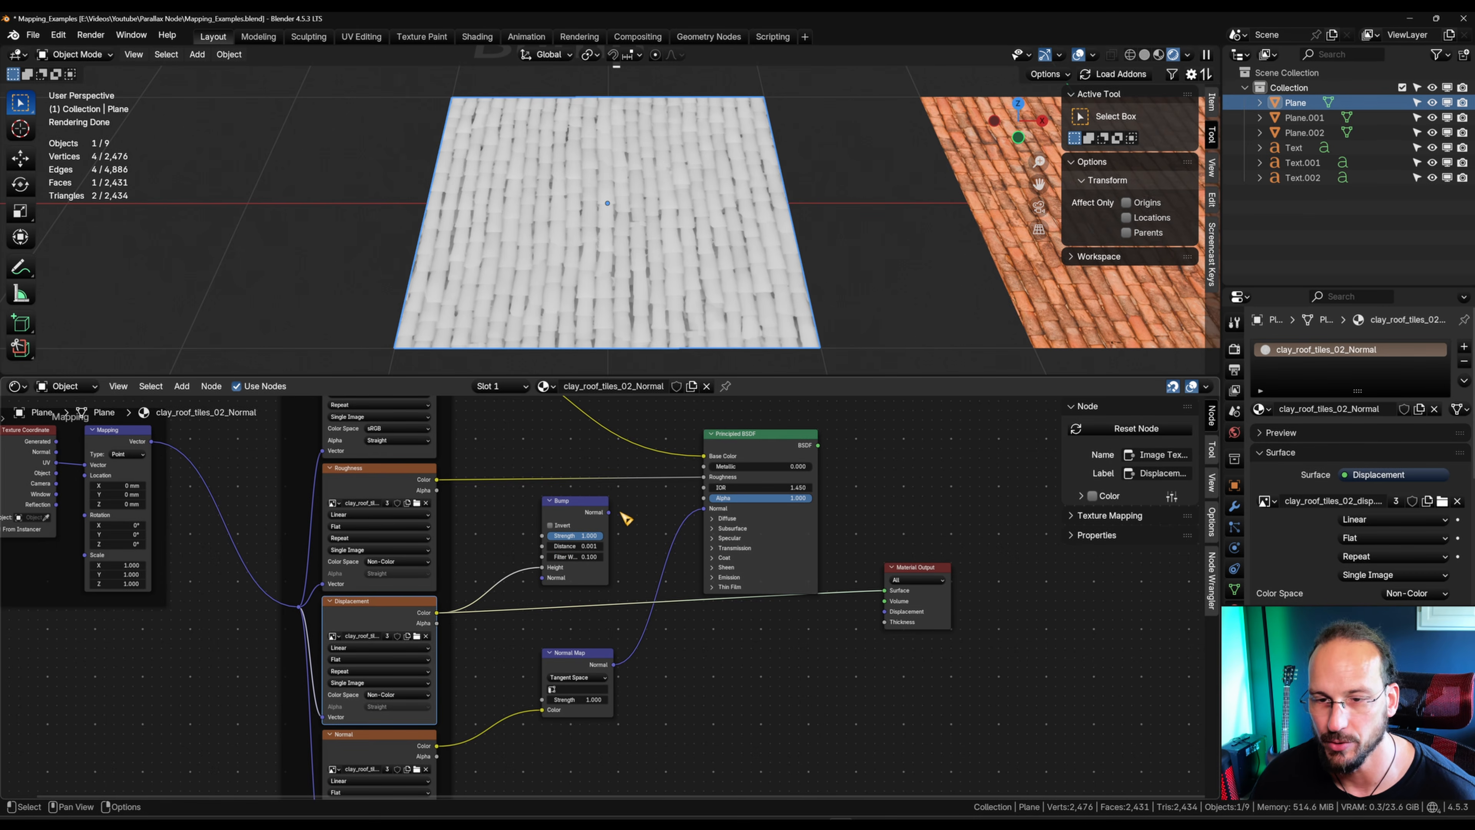
{"action": "left_click_drag", "start_coordinate": [608, 513], "coordinate": [710, 510]}
{"action": "left_click", "coordinate": [778, 468], "text": "ctrl+shift"}
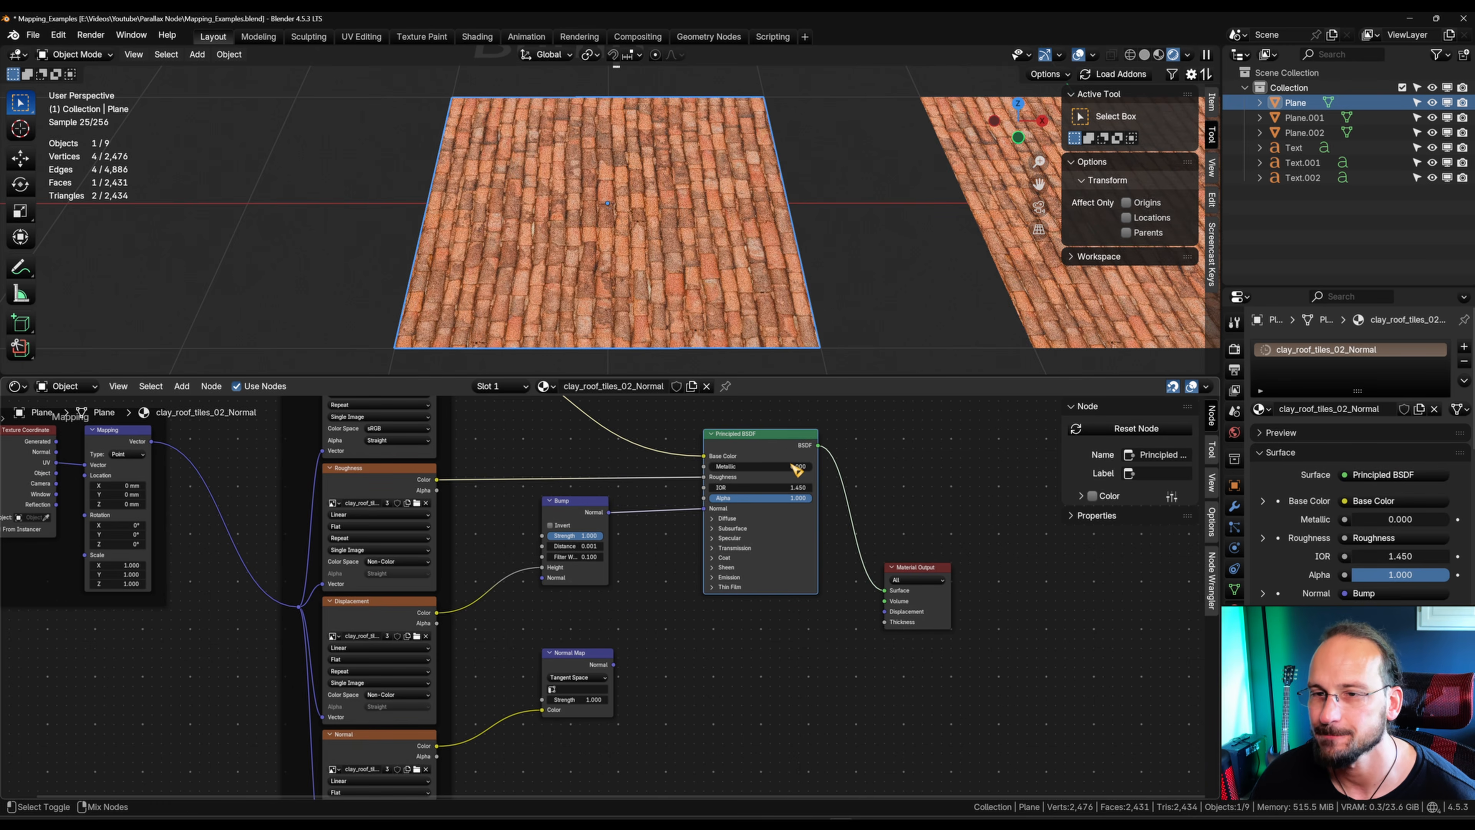
Step: Set the Bump node's Distance to 0.241 and compare the plane with its neighbours
{"action": "left_click_drag", "start_coordinate": [575, 547], "coordinate": [639, 546]}
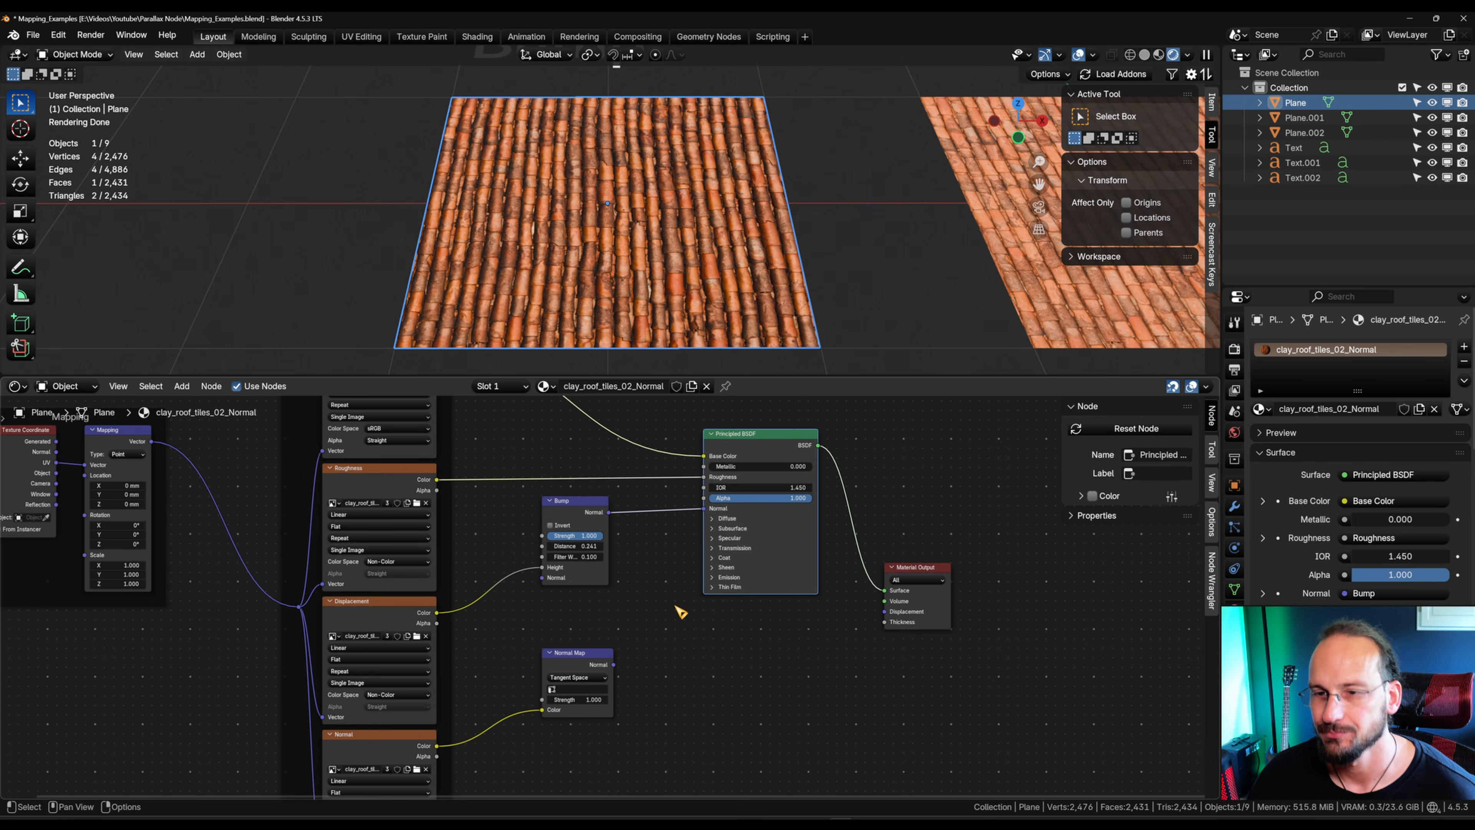
{"action": "scroll", "coordinate": [740, 212], "scroll_direction": "down", "scroll_amount": 3}
{"action": "middle_click_drag", "start_coordinate": [858, 226], "coordinate": [780, 270], "text": "shift"}
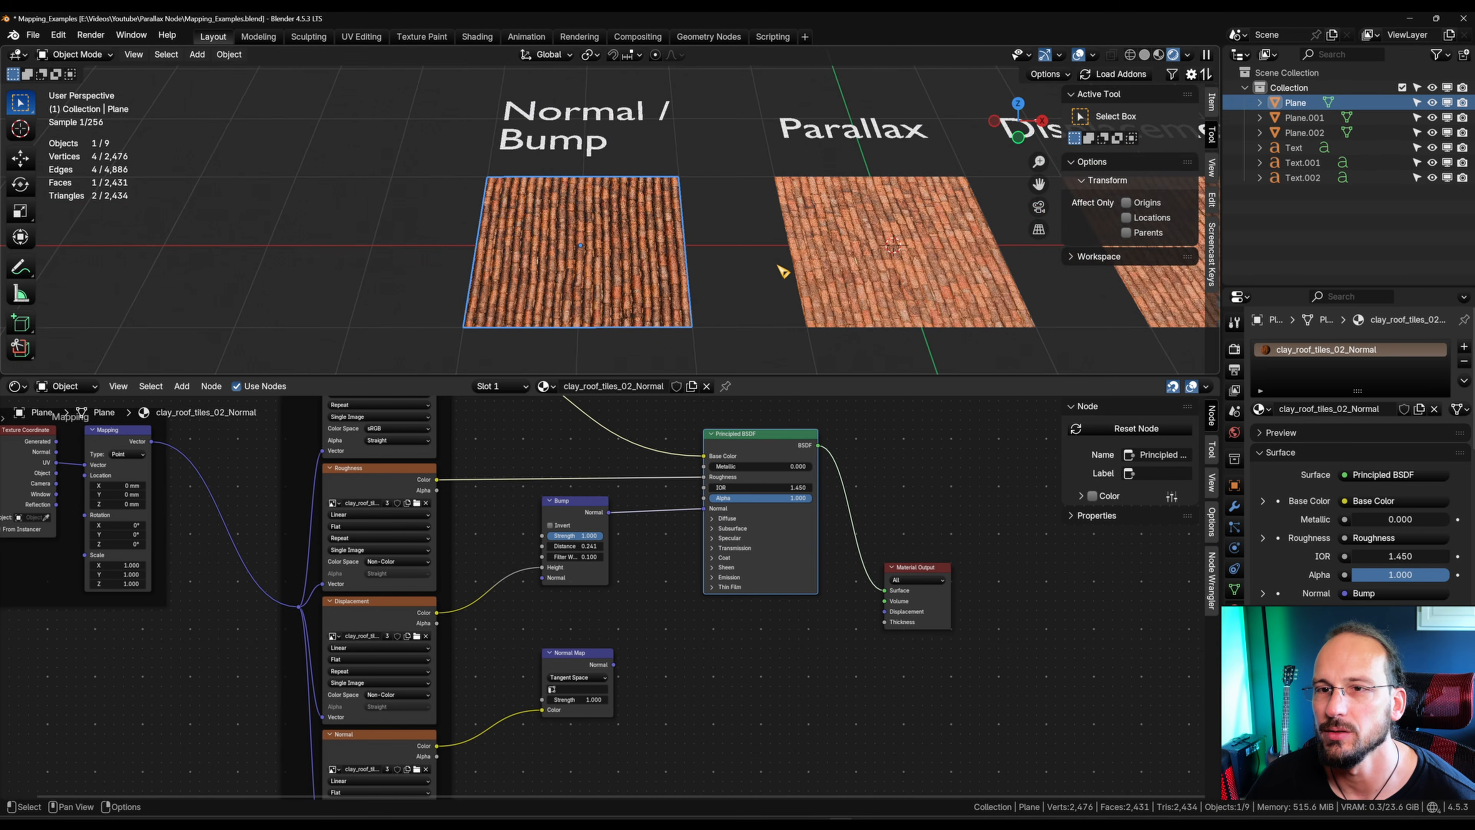
Step: Select the Displacement plane and connect its Displacement node to the Material Output's Displacement input
{"action": "scroll", "coordinate": [780, 269], "scroll_direction": "down", "scroll_amount": 2}
{"action": "middle_click_drag", "start_coordinate": [932, 253], "coordinate": [540, 253], "text": "shift"}
{"action": "scroll", "coordinate": [719, 256], "scroll_direction": "up", "scroll_amount": 4}
{"action": "left_click", "coordinate": [721, 282]}
{"action": "middle_click_drag", "start_coordinate": [721, 281], "coordinate": [758, 222], "text": "shift"}
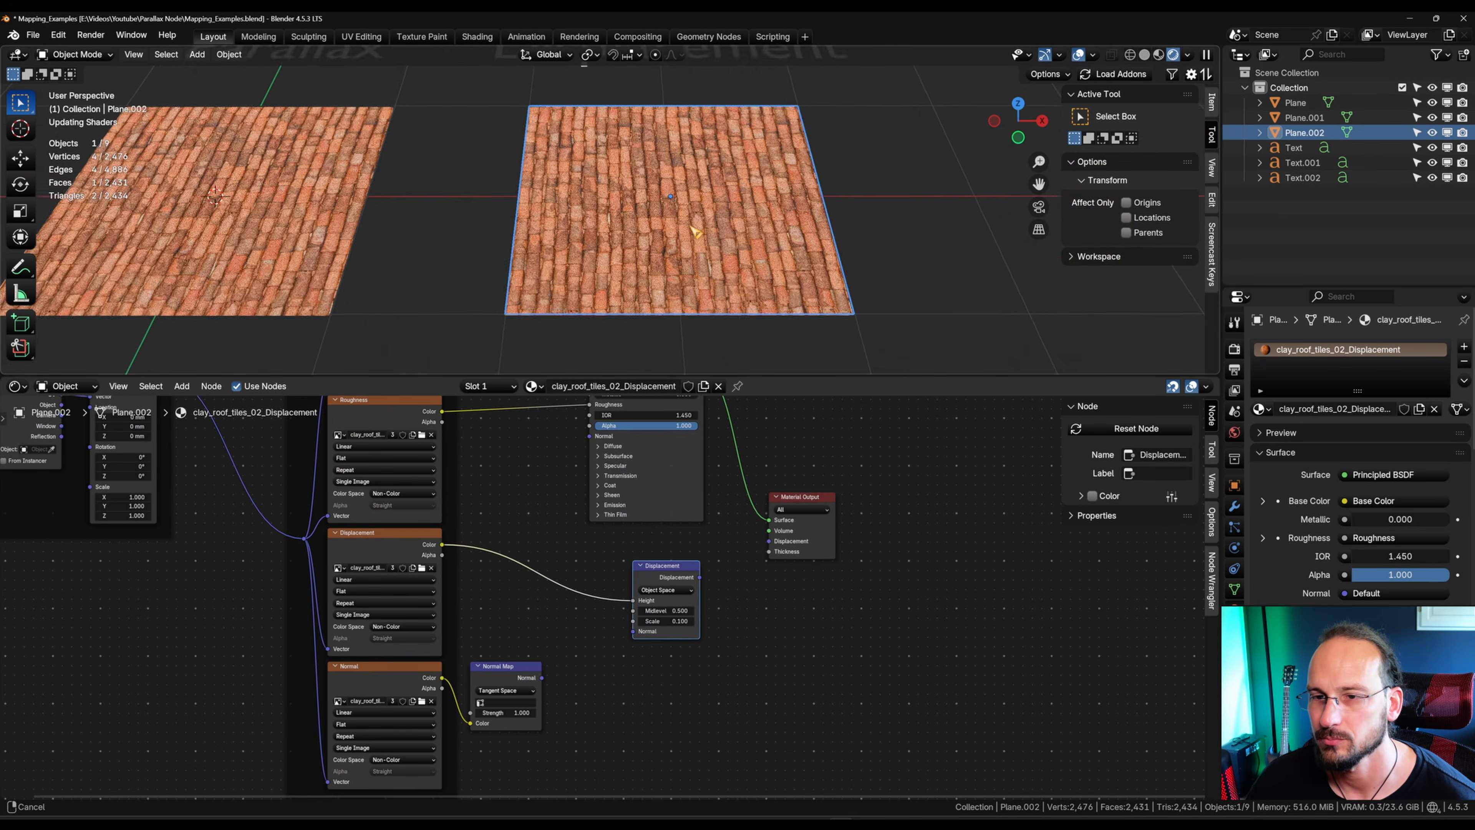
{"action": "middle_click_drag", "start_coordinate": [702, 285], "coordinate": [630, 260], "text": "shift"}
{"action": "middle_click_drag", "start_coordinate": [547, 587], "coordinate": [551, 600]}
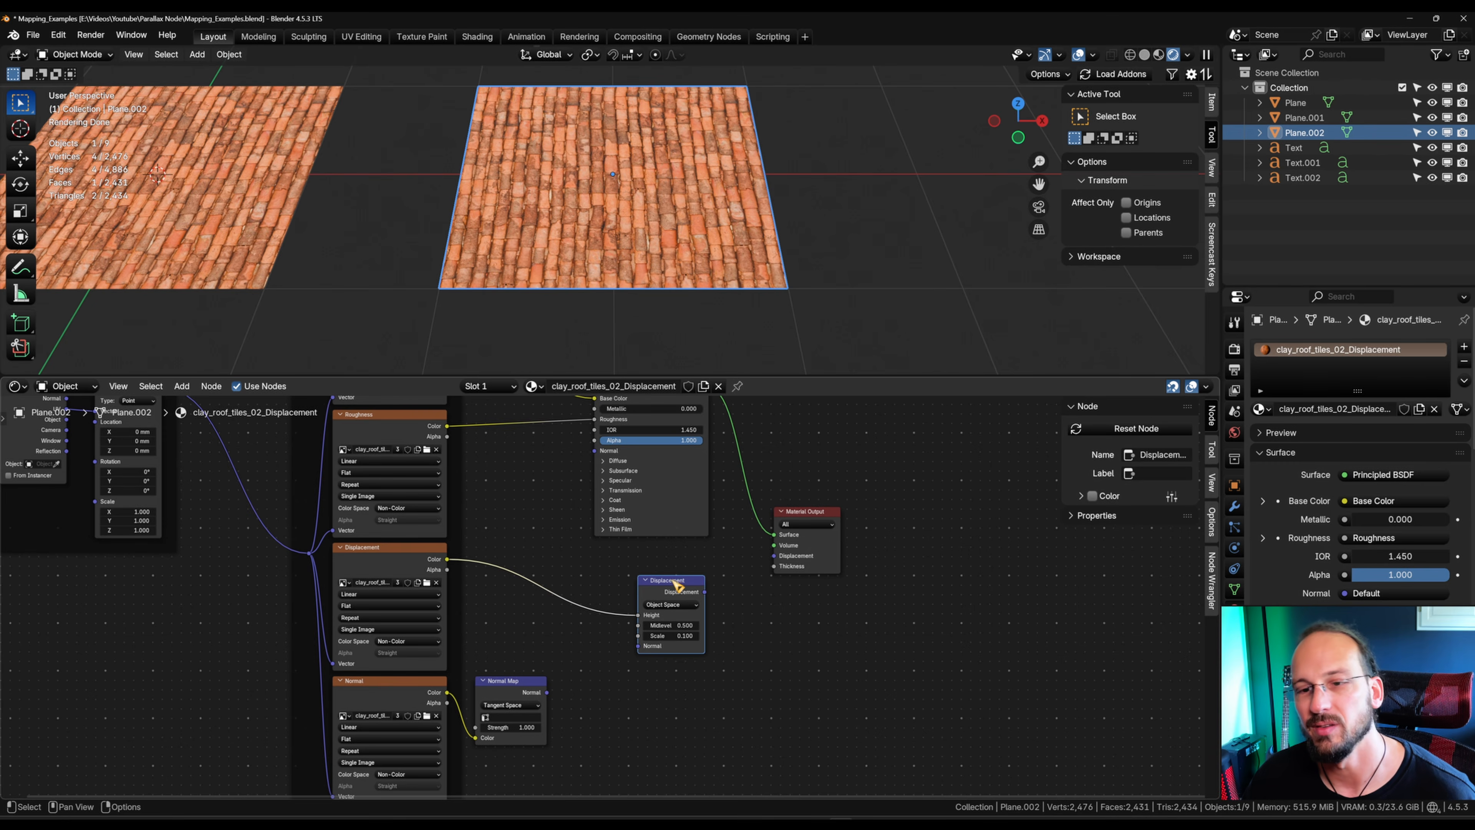
{"action": "left_click_drag", "start_coordinate": [704, 591], "coordinate": [777, 558]}
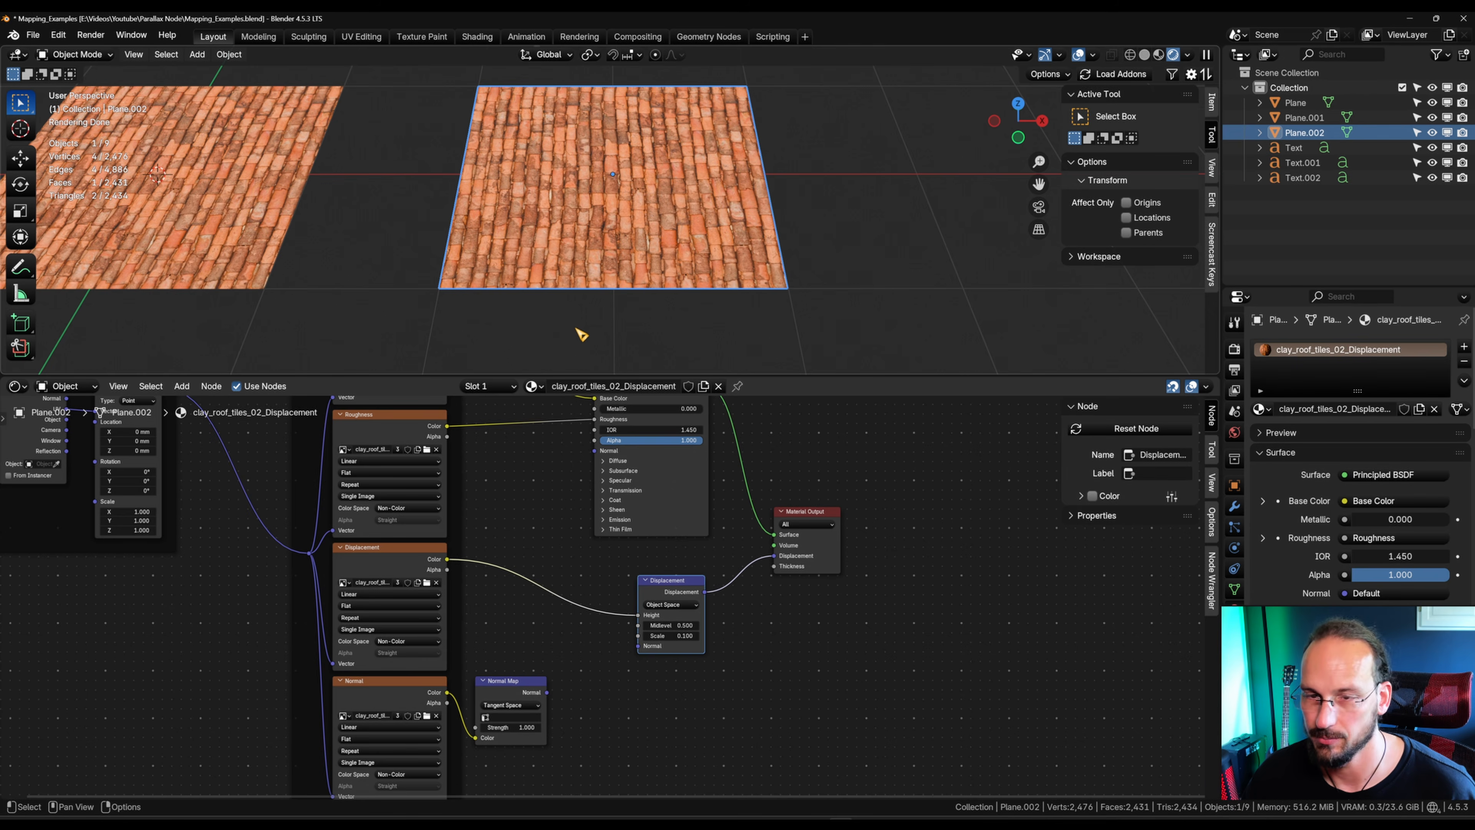
Step: Enter vertex editing on the Displacement plane and subdivide its mesh
{"action": "middle_click_drag", "start_coordinate": [581, 335], "coordinate": [731, 258]}
{"action": "key", "text": "Tab"}
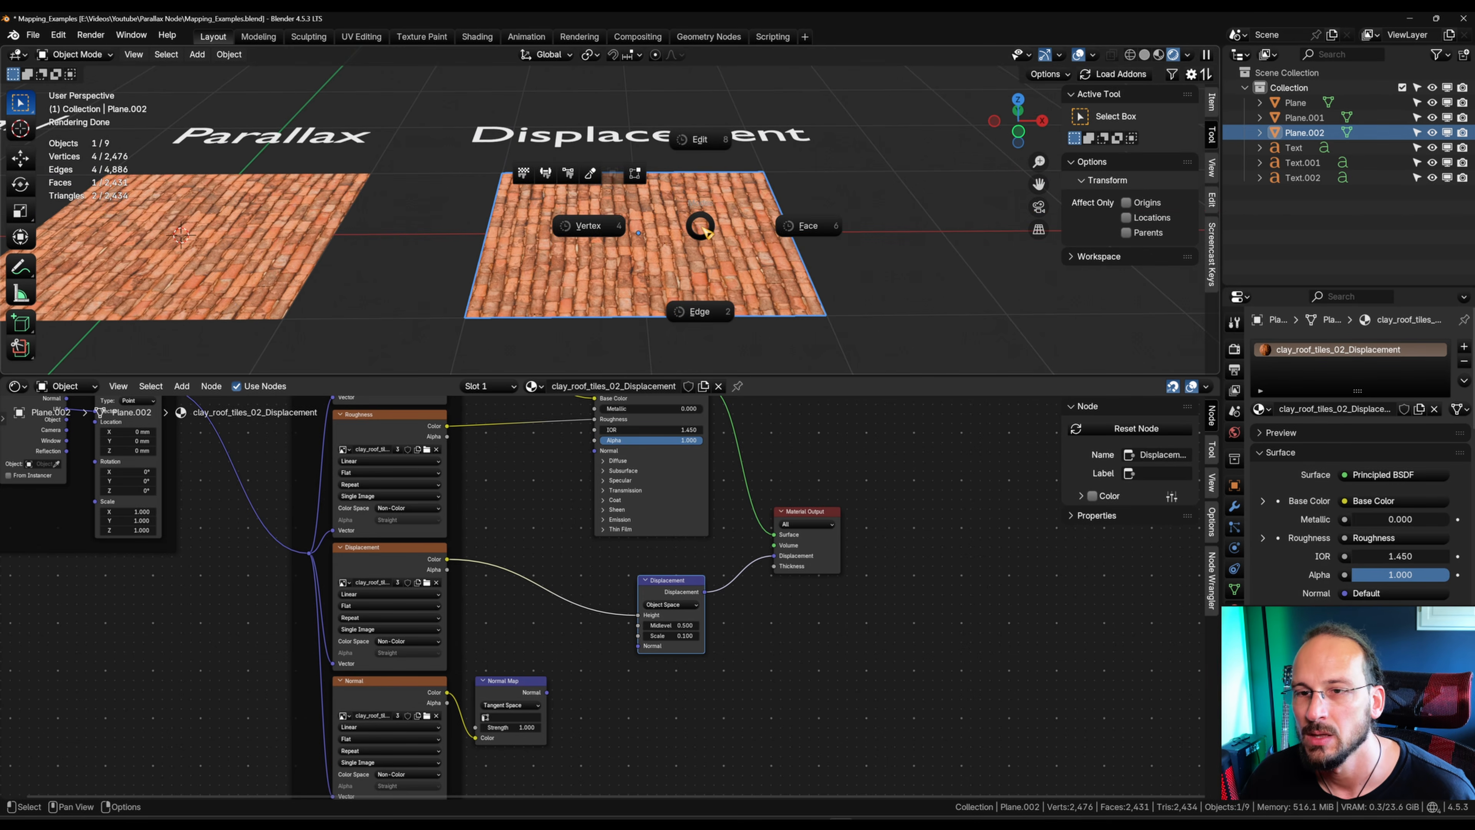
{"action": "left_click", "coordinate": [595, 237]}
{"action": "right_click", "coordinate": [665, 265]}
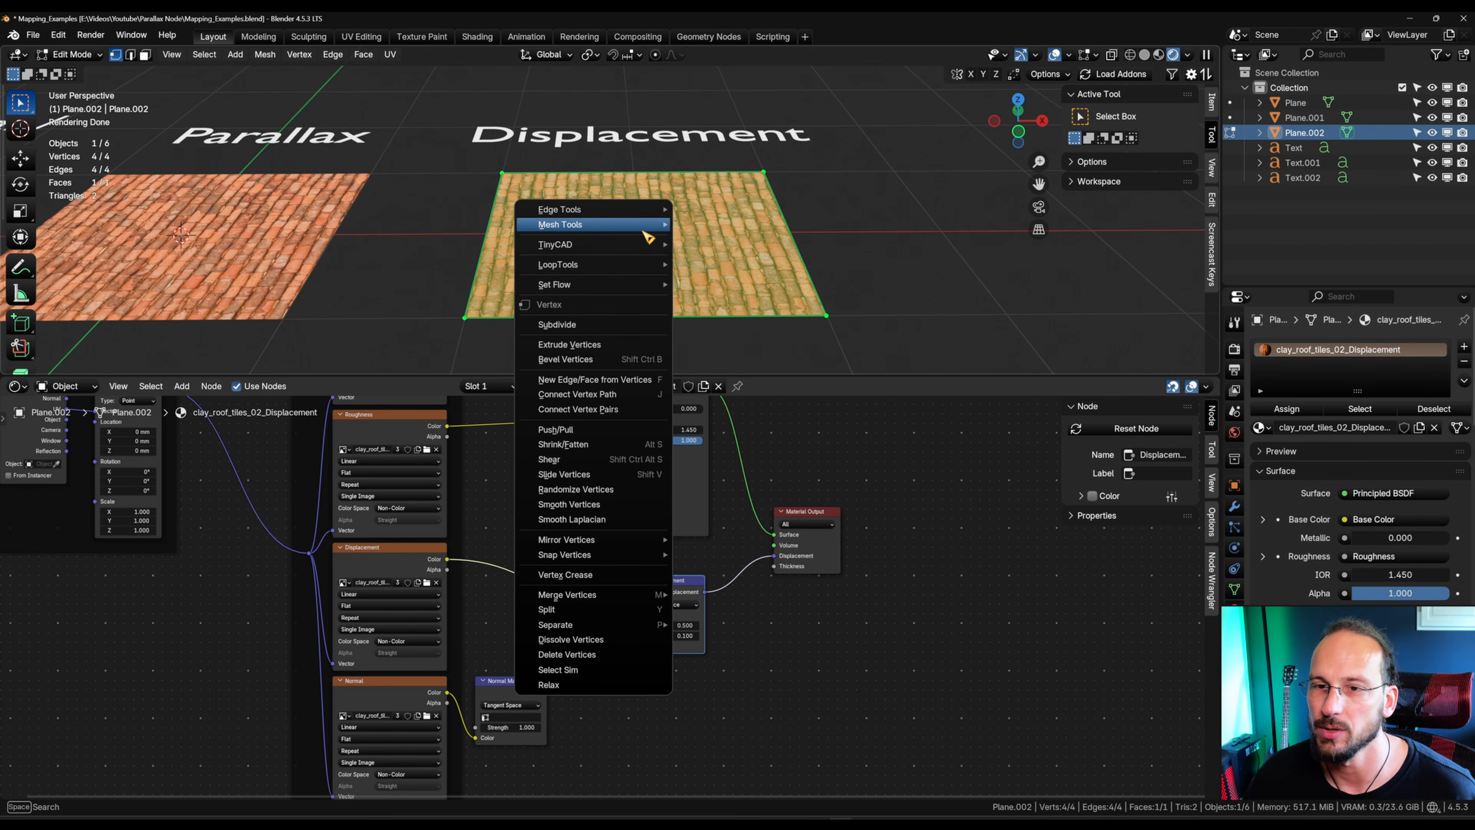
{"action": "left_click", "coordinate": [635, 318]}
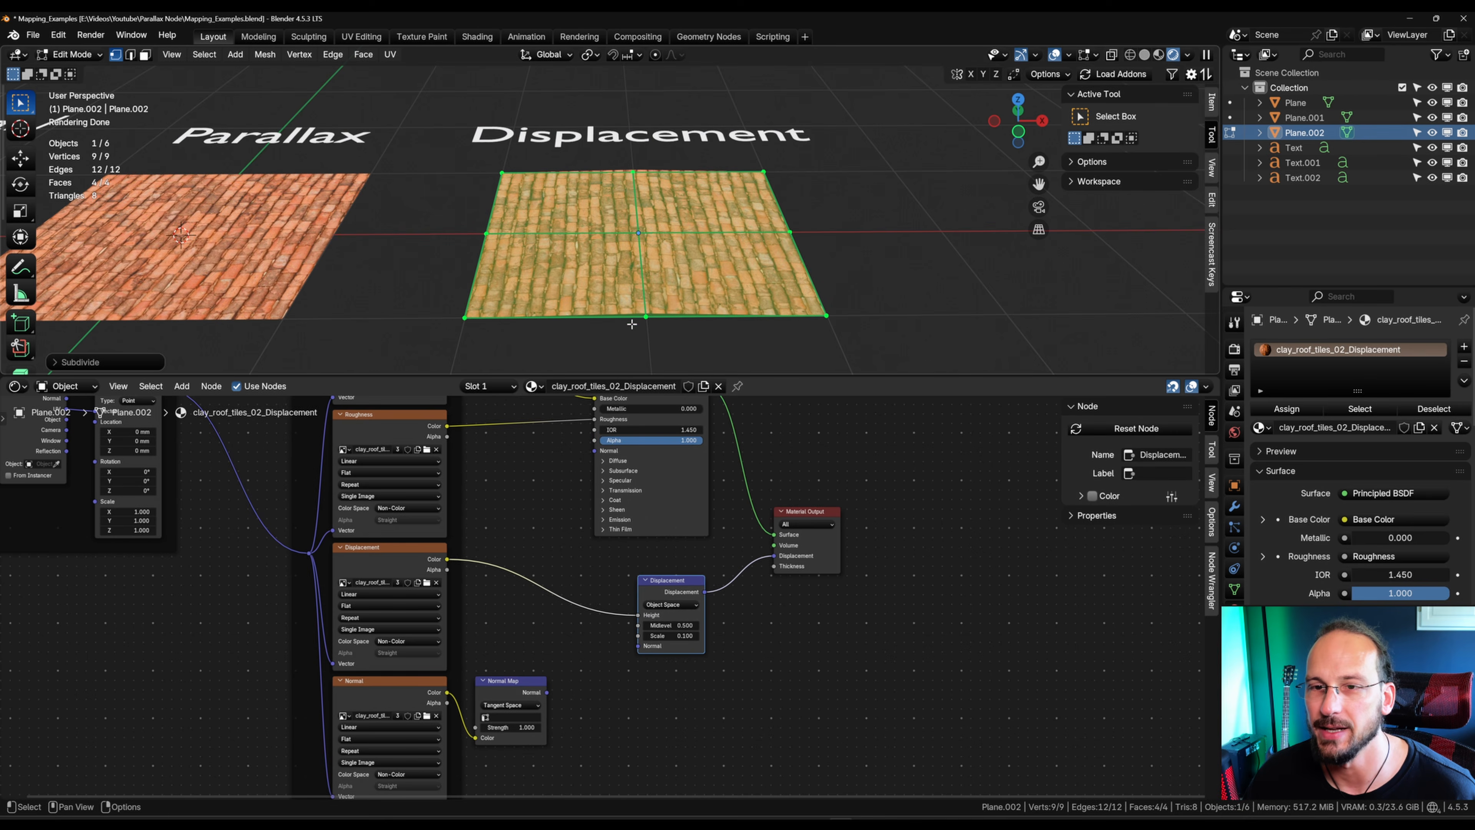
{"action": "middle_click_drag", "start_coordinate": [634, 319], "coordinate": [639, 253]}
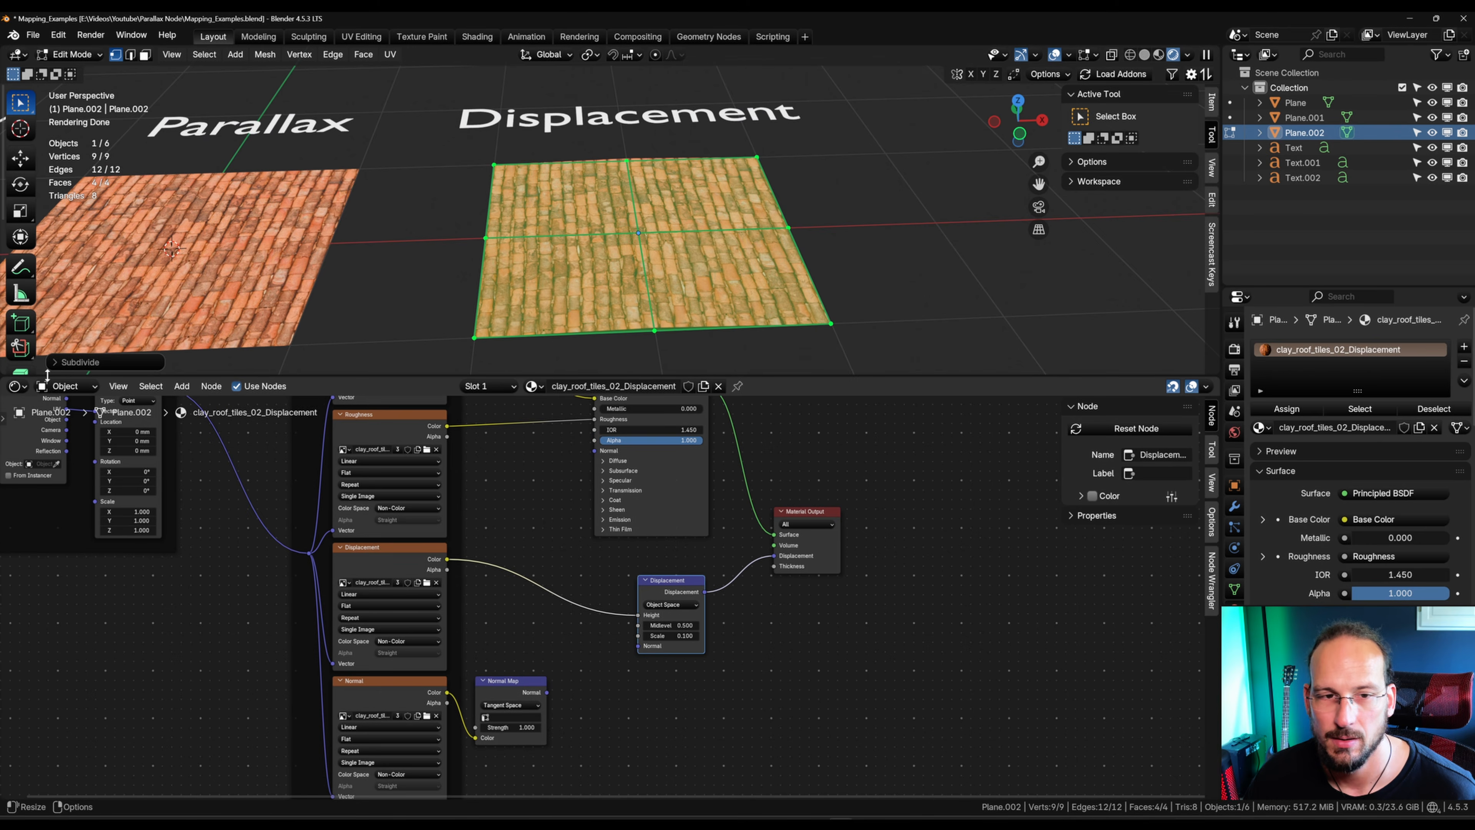
Step: Set the subdivision's Number of Cuts to 100
{"action": "left_click", "coordinate": [79, 362]}
{"action": "left_click_drag", "start_coordinate": [191, 261], "coordinate": [359, 257]}
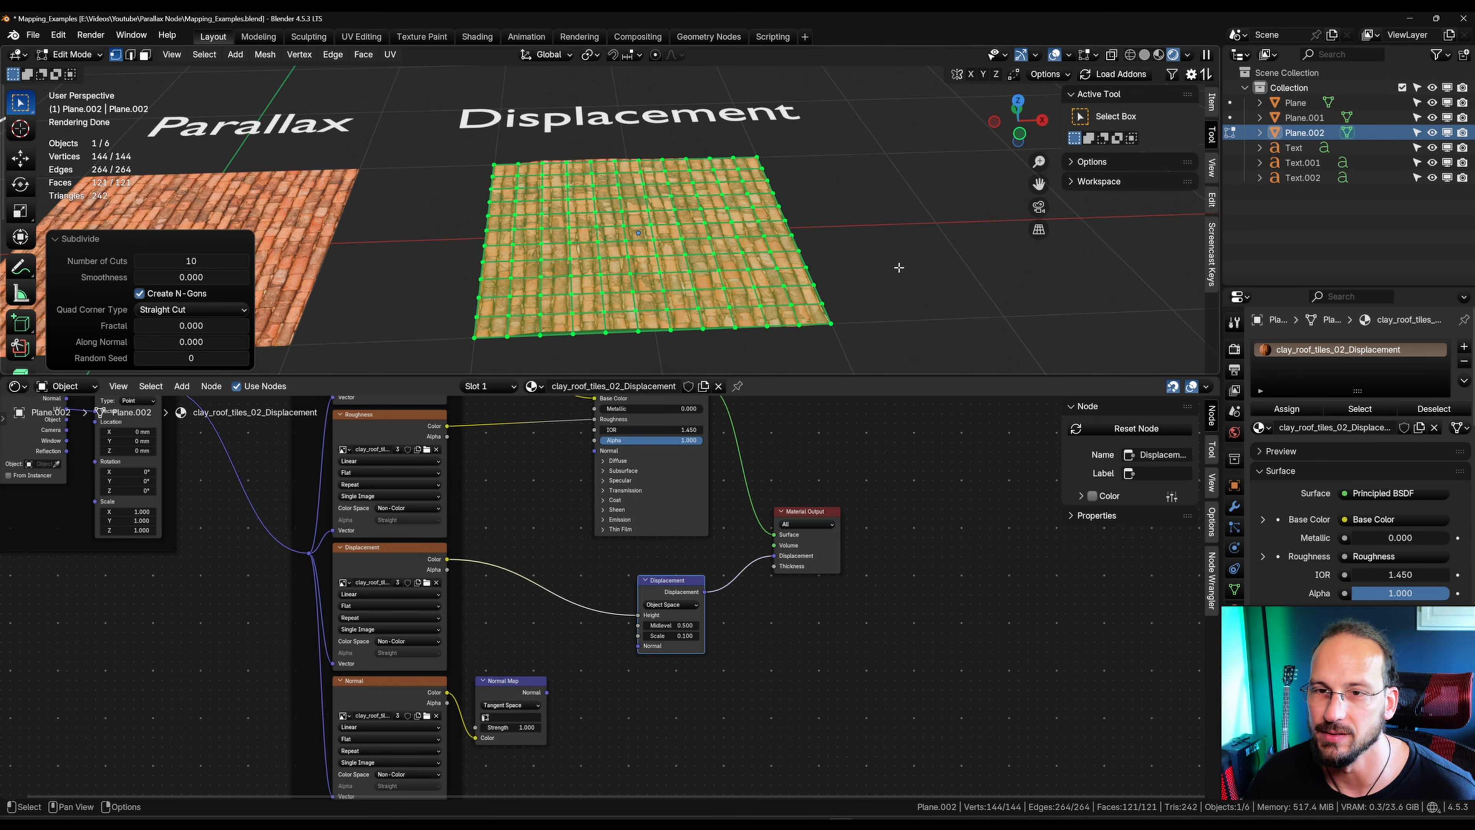
{"action": "left_click", "coordinate": [190, 260]}
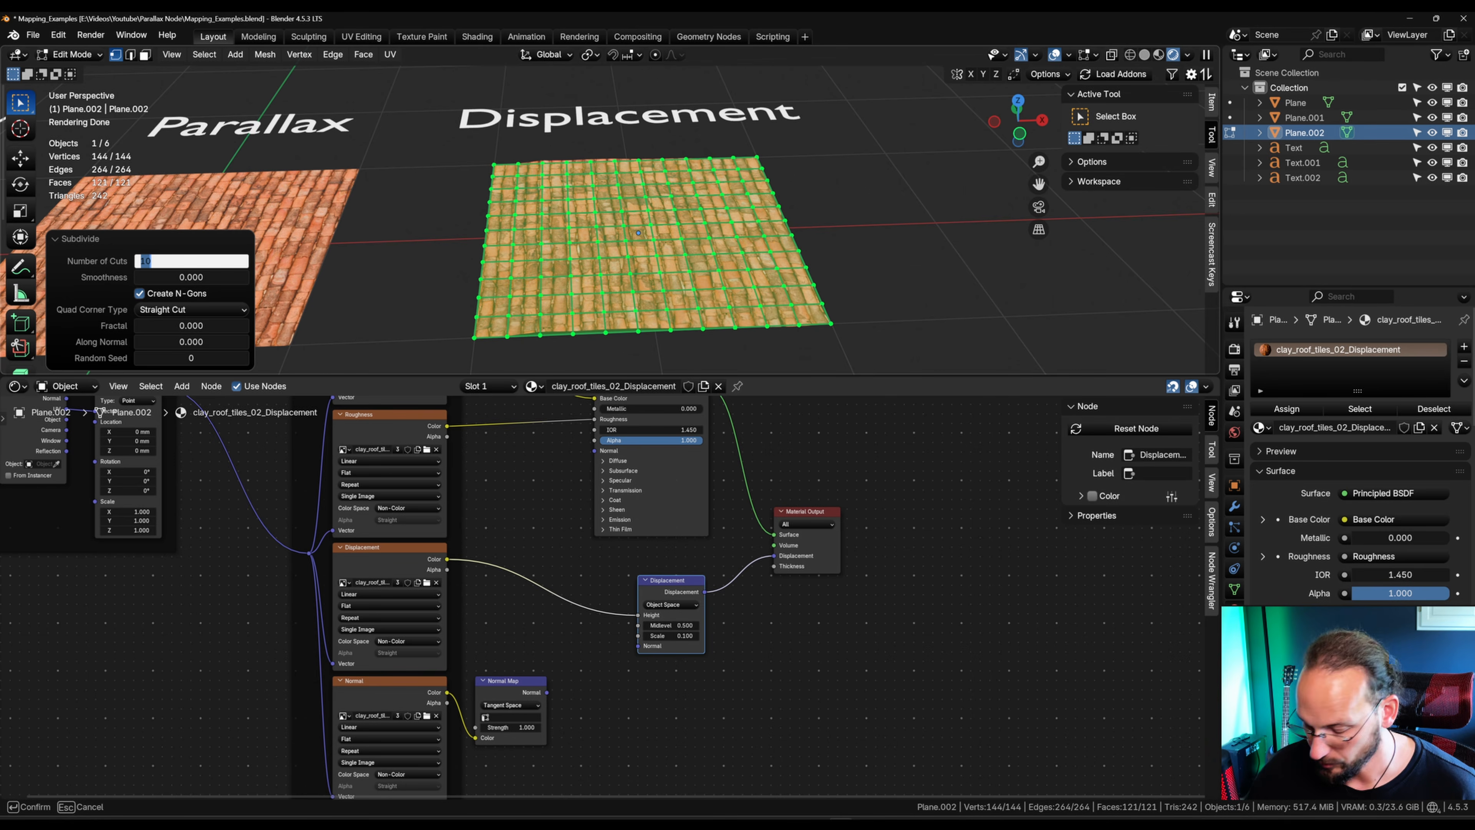
{"action": "type", "text": "100"}
{"action": "key", "text": "Return"}
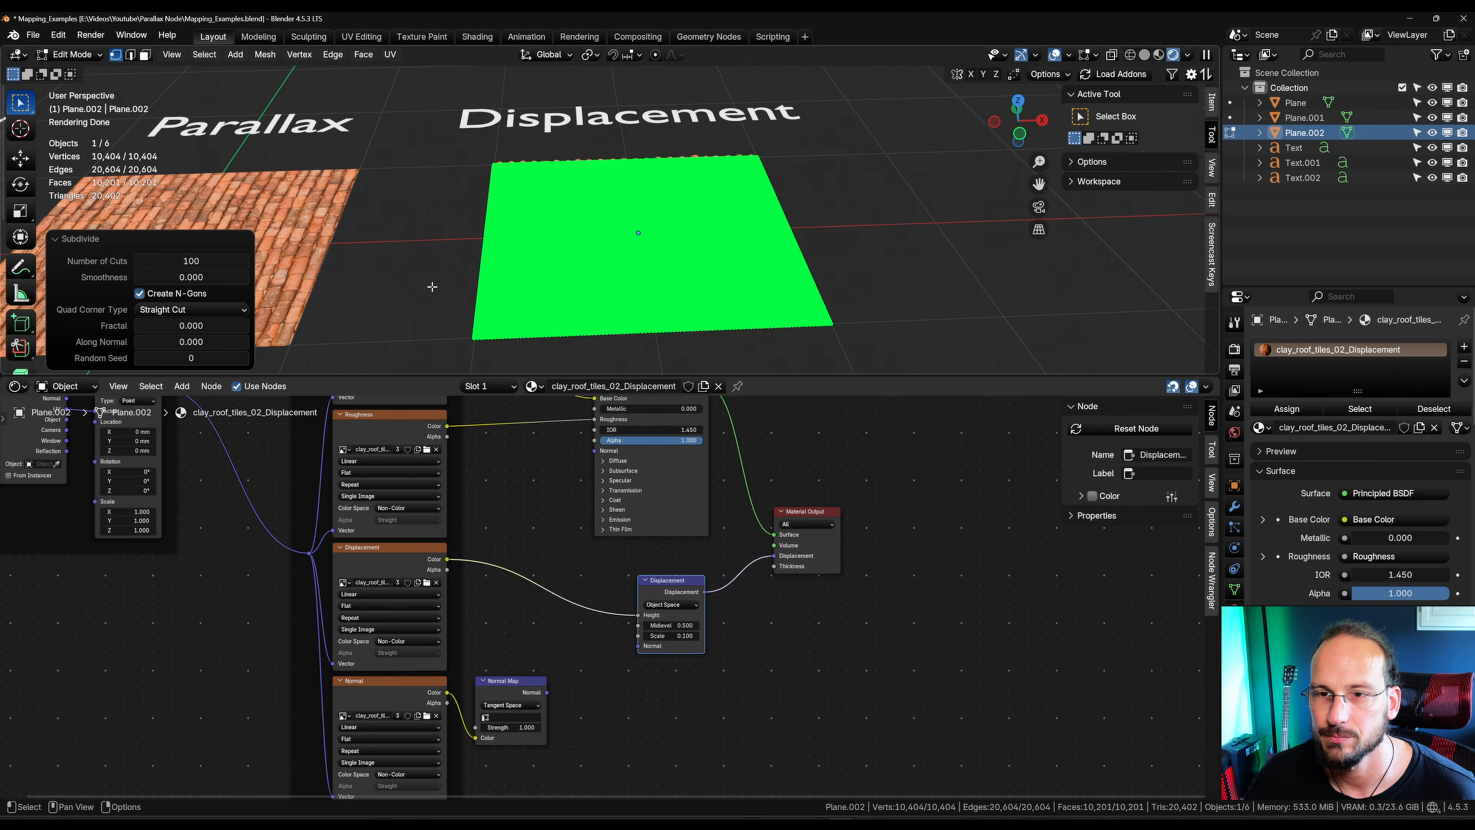
Step: Return to Object Mode and add a level 1 subdivision surface to the Displacement plane
{"action": "key", "text": "Tab"}
{"action": "middle_click_drag", "start_coordinate": [660, 257], "coordinate": [656, 322]}
{"action": "scroll", "coordinate": [645, 241], "scroll_direction": "up", "scroll_amount": 5}
{"action": "scroll", "coordinate": [733, 313], "scroll_direction": "down", "scroll_amount": 4}
{"action": "key", "text": "ctrl+1"}
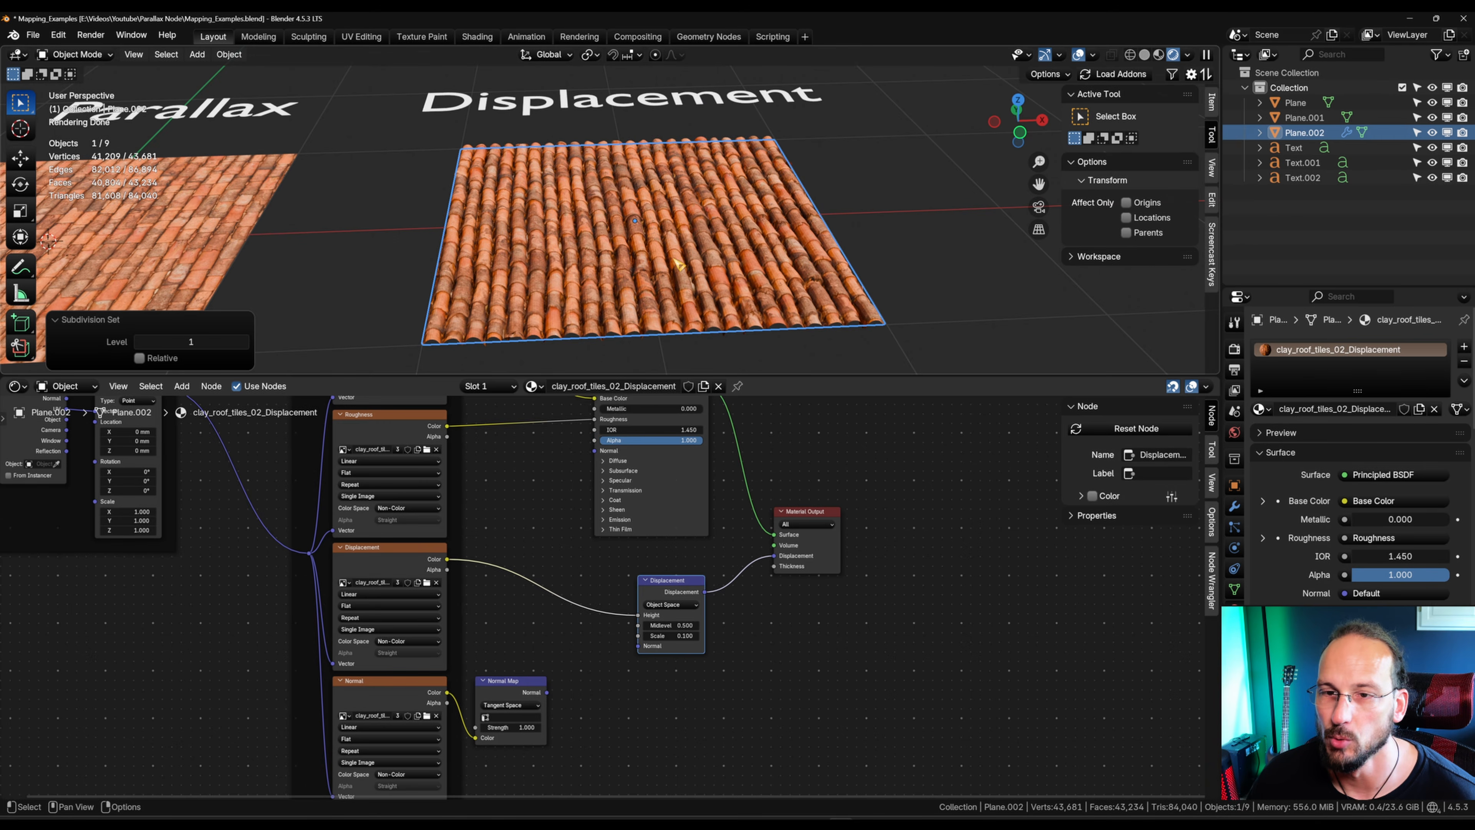
Step: Shade the Displacement plane smooth and examine its relief from a low angle
{"action": "right_click", "coordinate": [661, 247]}
{"action": "left_click", "coordinate": [632, 239]}
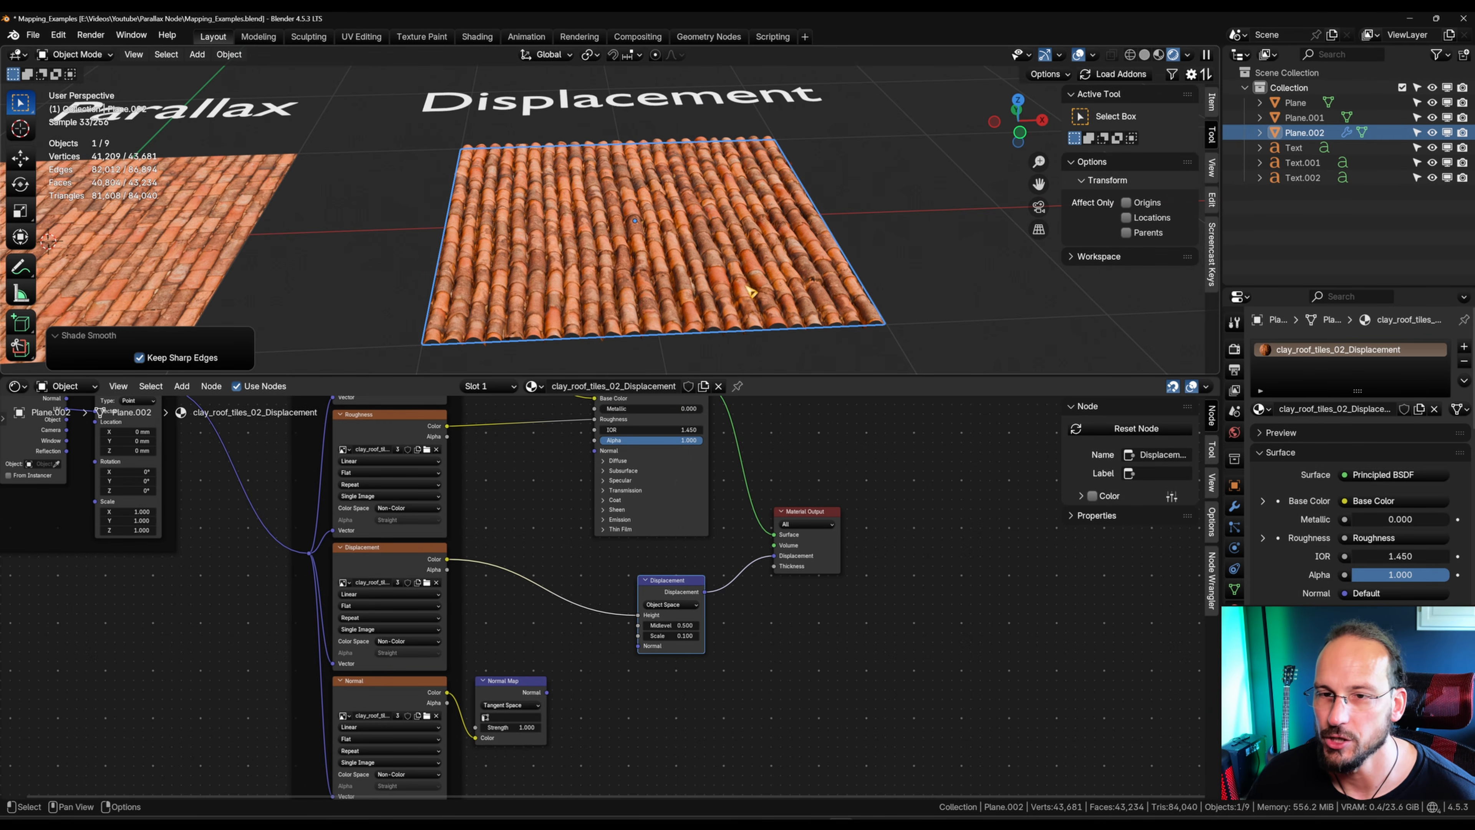
{"action": "middle_click_drag", "start_coordinate": [633, 244], "coordinate": [515, 238]}
{"action": "scroll", "coordinate": [636, 290], "scroll_direction": "up", "scroll_amount": 3}
{"action": "scroll", "coordinate": [635, 291], "scroll_direction": "down", "scroll_amount": 5}
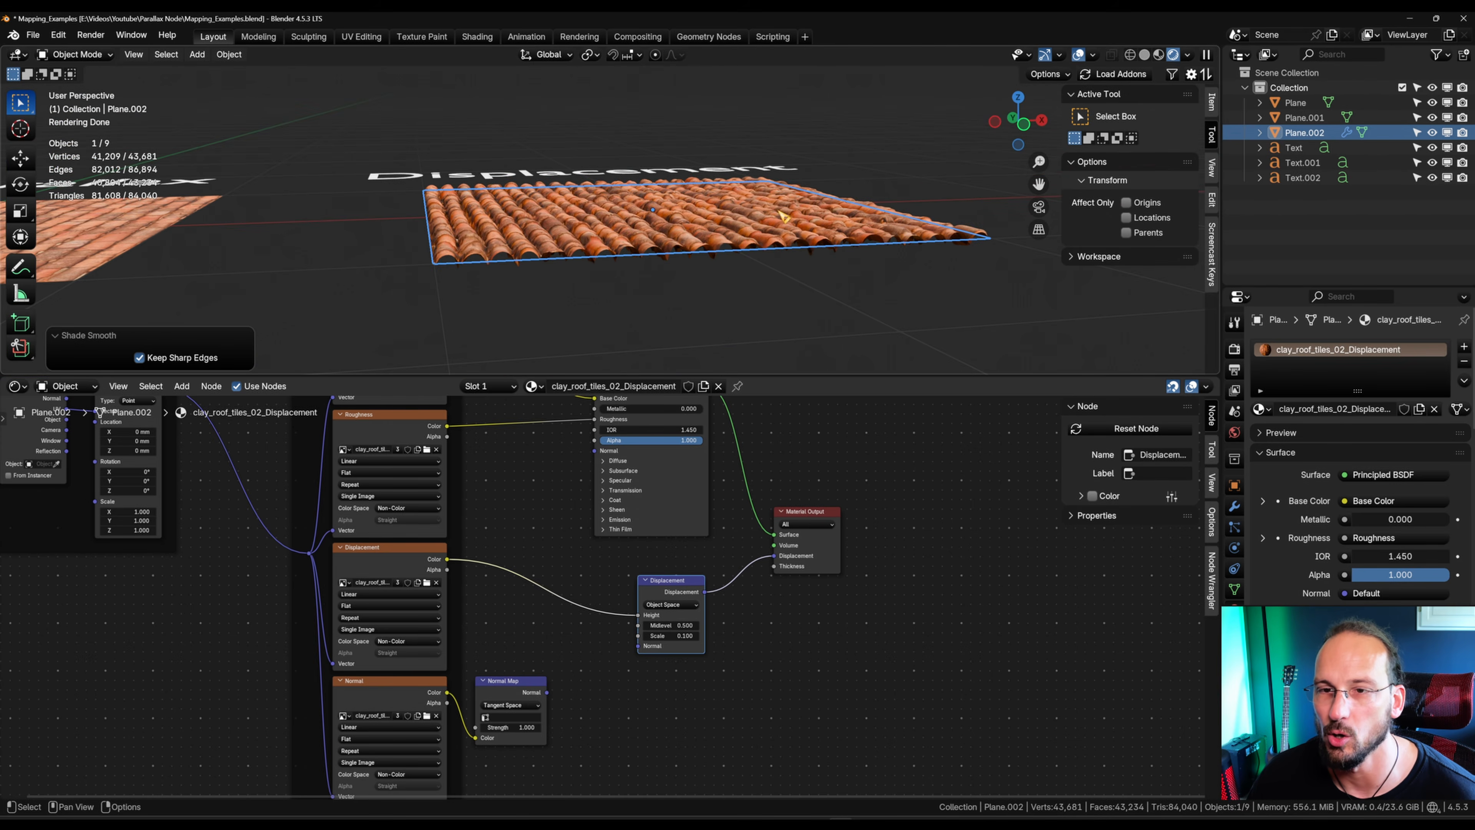
{"action": "mouse_move", "coordinate": [784, 217]}
{"action": "middle_mouse_down"}
{"action": "mouse_move", "coordinate": [797, 220]}
{"action": "mouse_move", "coordinate": [788, 240]}
{"action": "middle_mouse_up"}
{"action": "scroll", "coordinate": [788, 240], "scroll_direction": "down", "scroll_amount": 3}
{"action": "middle_click_drag", "start_coordinate": [685, 280], "coordinate": [683, 271]}
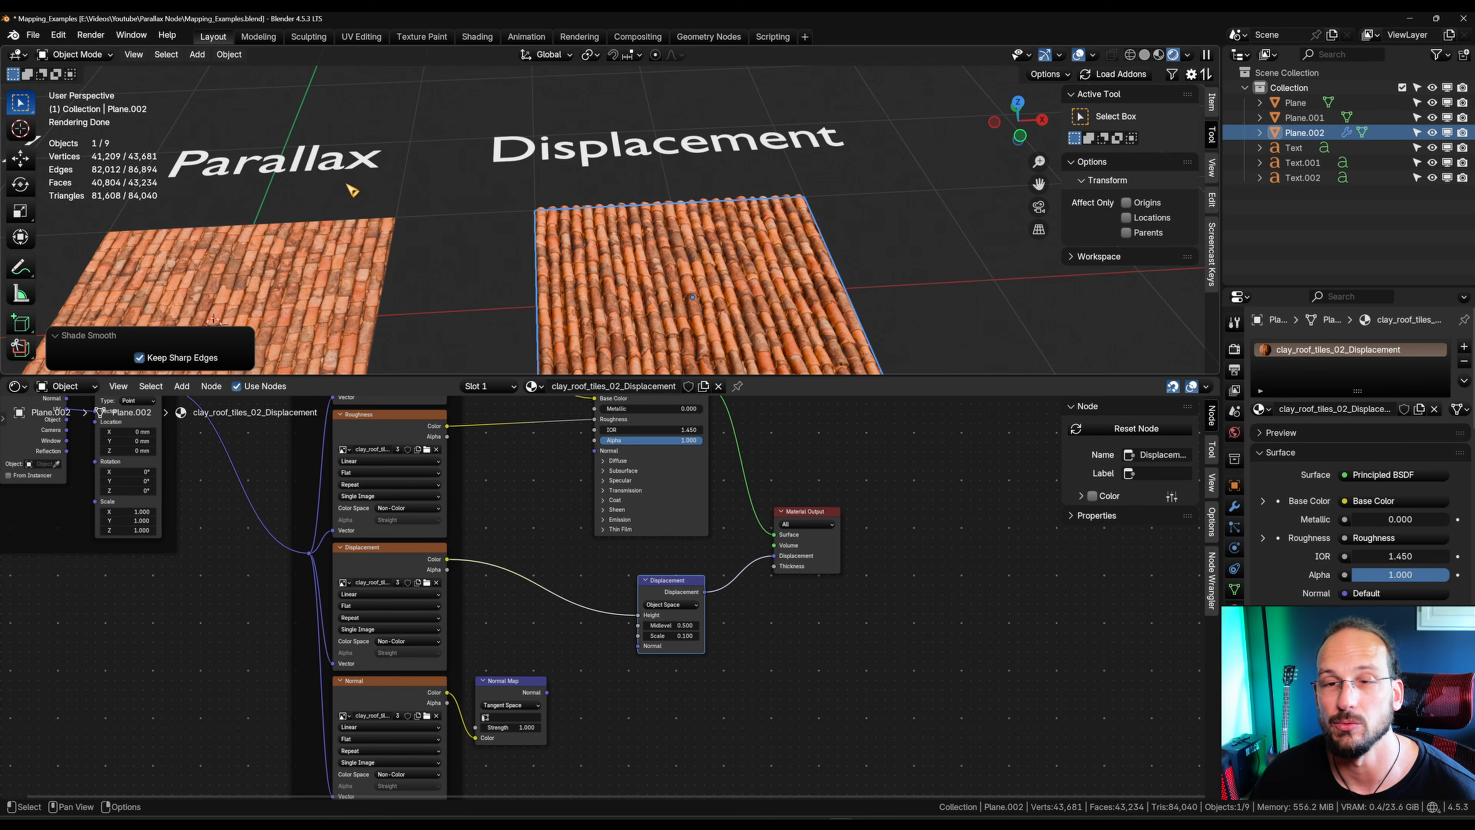
Step: Hide the Displacement plane together with the text labels, then reveal them again
{"action": "scroll", "coordinate": [631, 262], "scroll_direction": "down", "scroll_amount": 5}
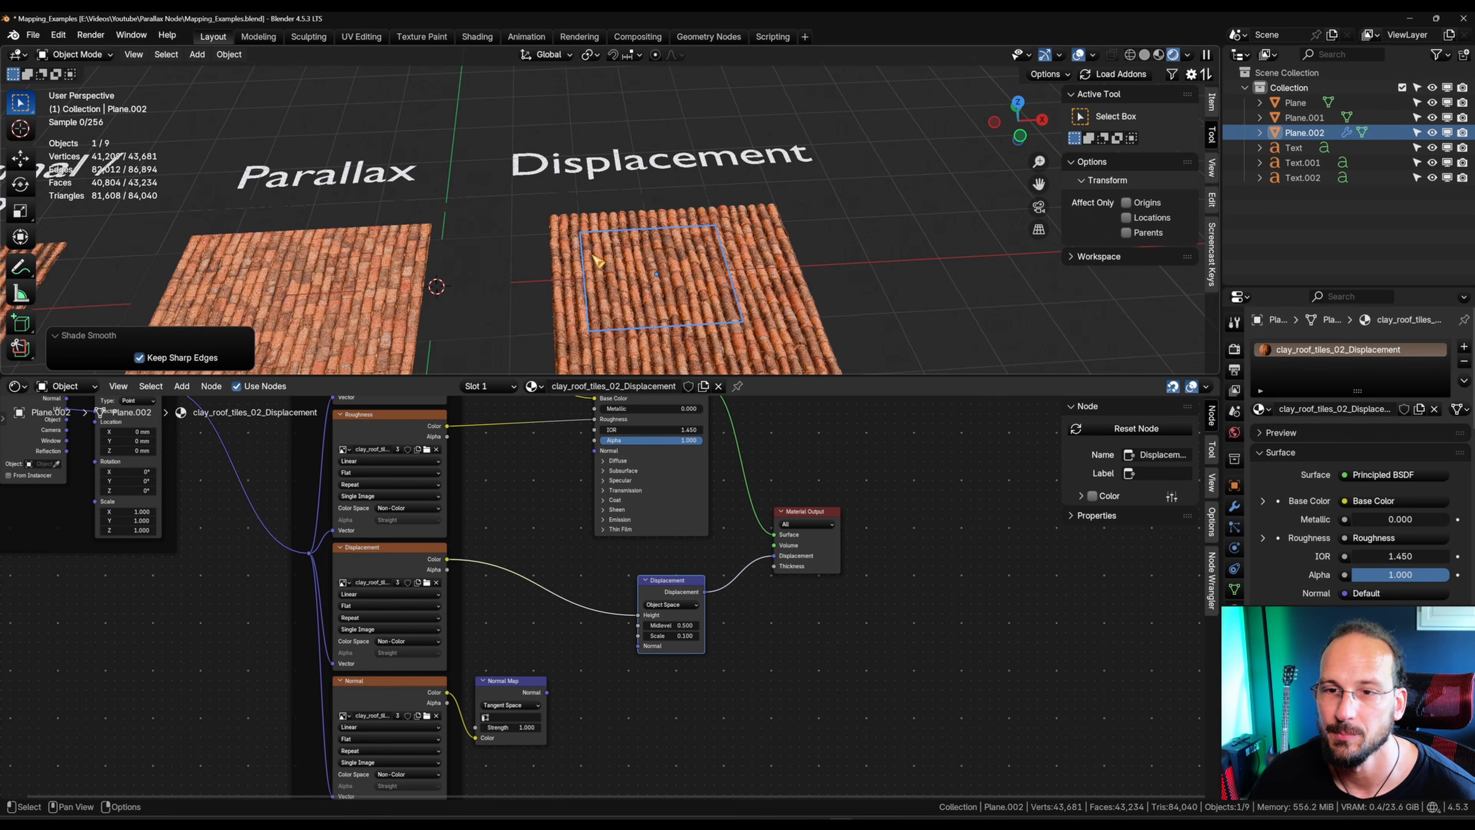
{"action": "left_click_drag", "start_coordinate": [231, 140], "coordinate": [825, 197], "text": "shift"}
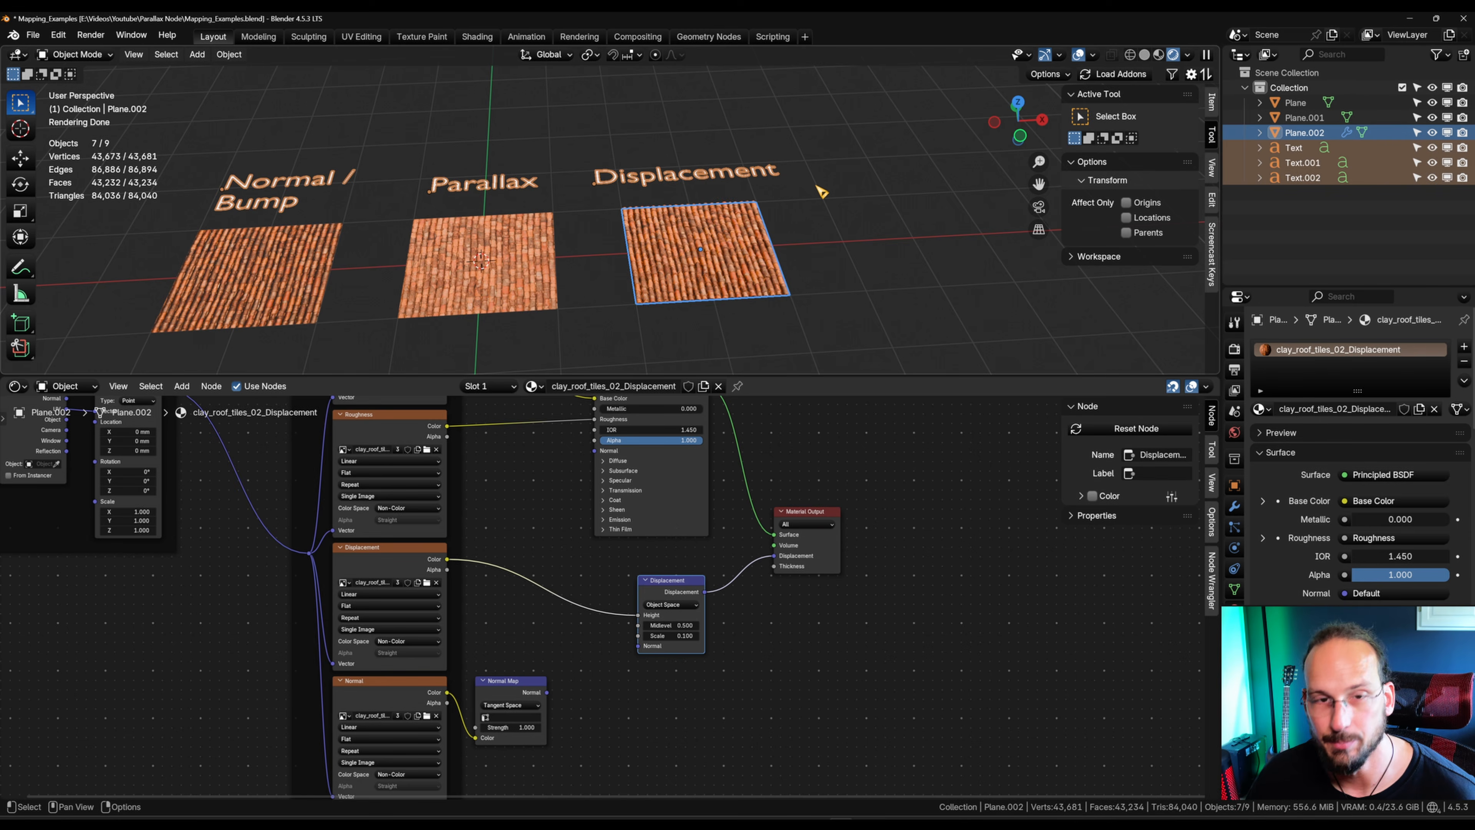
{"action": "key", "text": "h"}
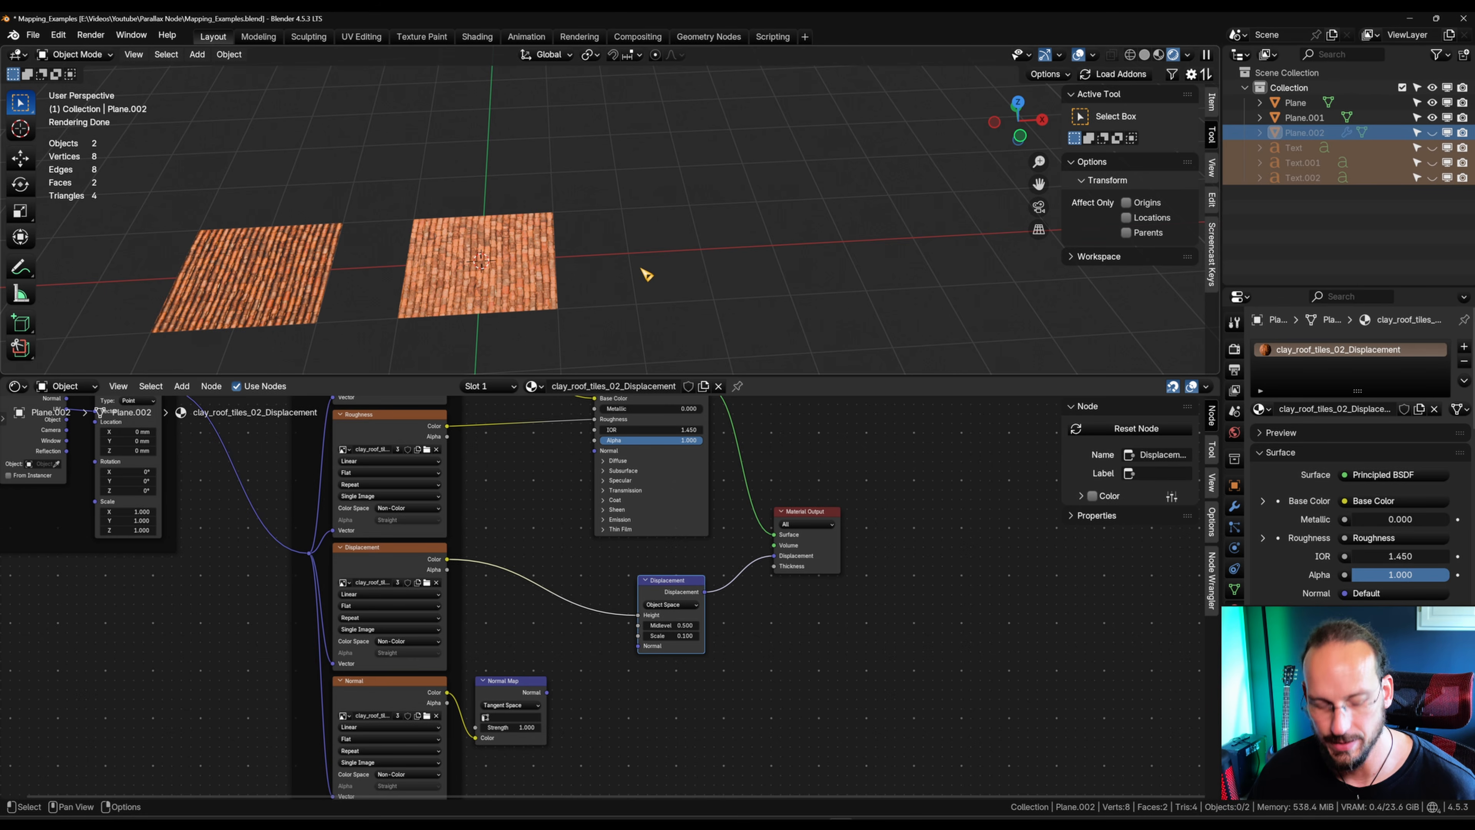
{"action": "key", "text": "alt+h"}
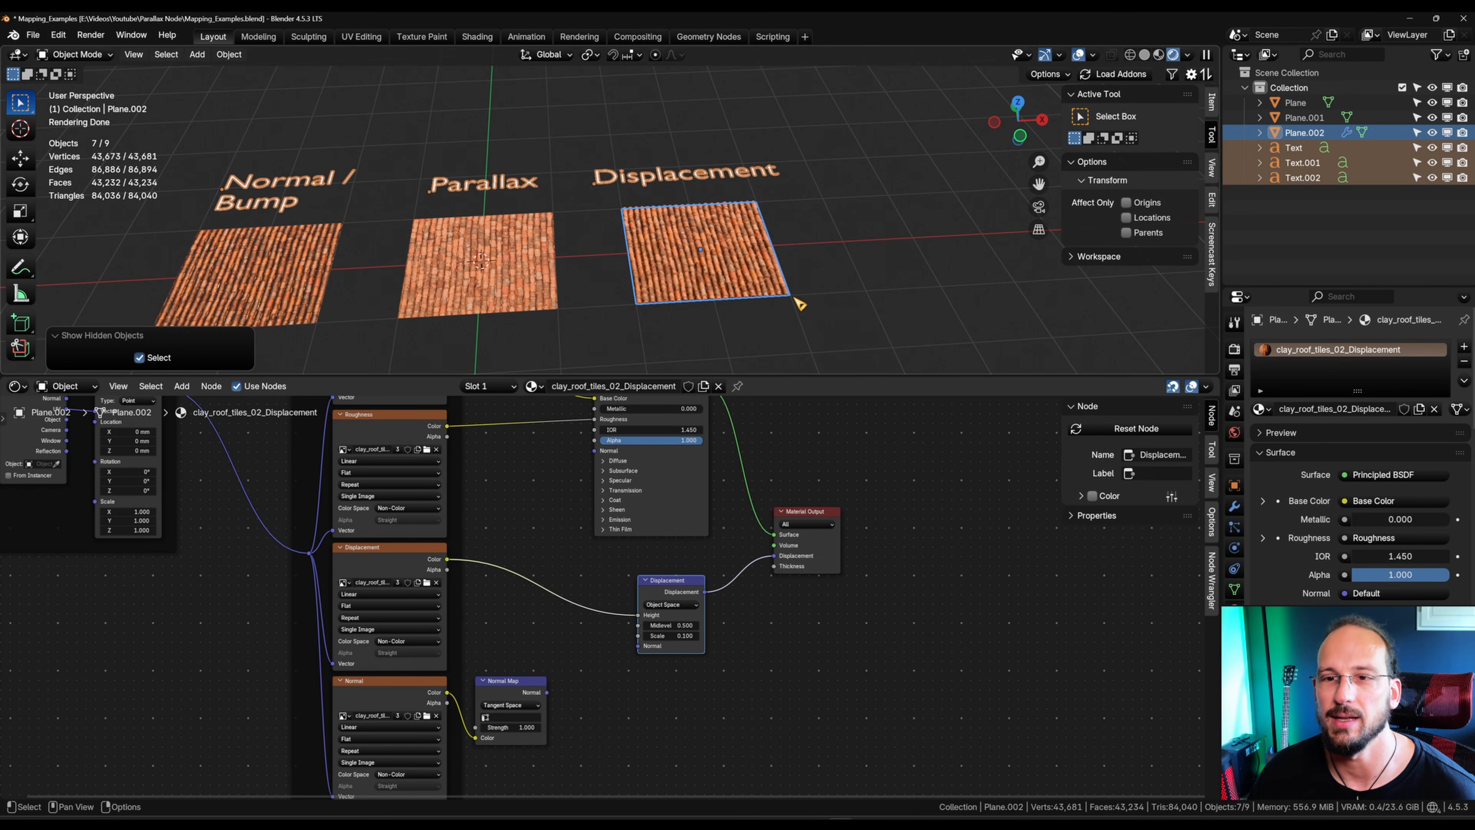
Step: Clear the selection and select only the Parallax plane
{"action": "scroll", "coordinate": [799, 303], "scroll_direction": "up", "scroll_amount": 8}
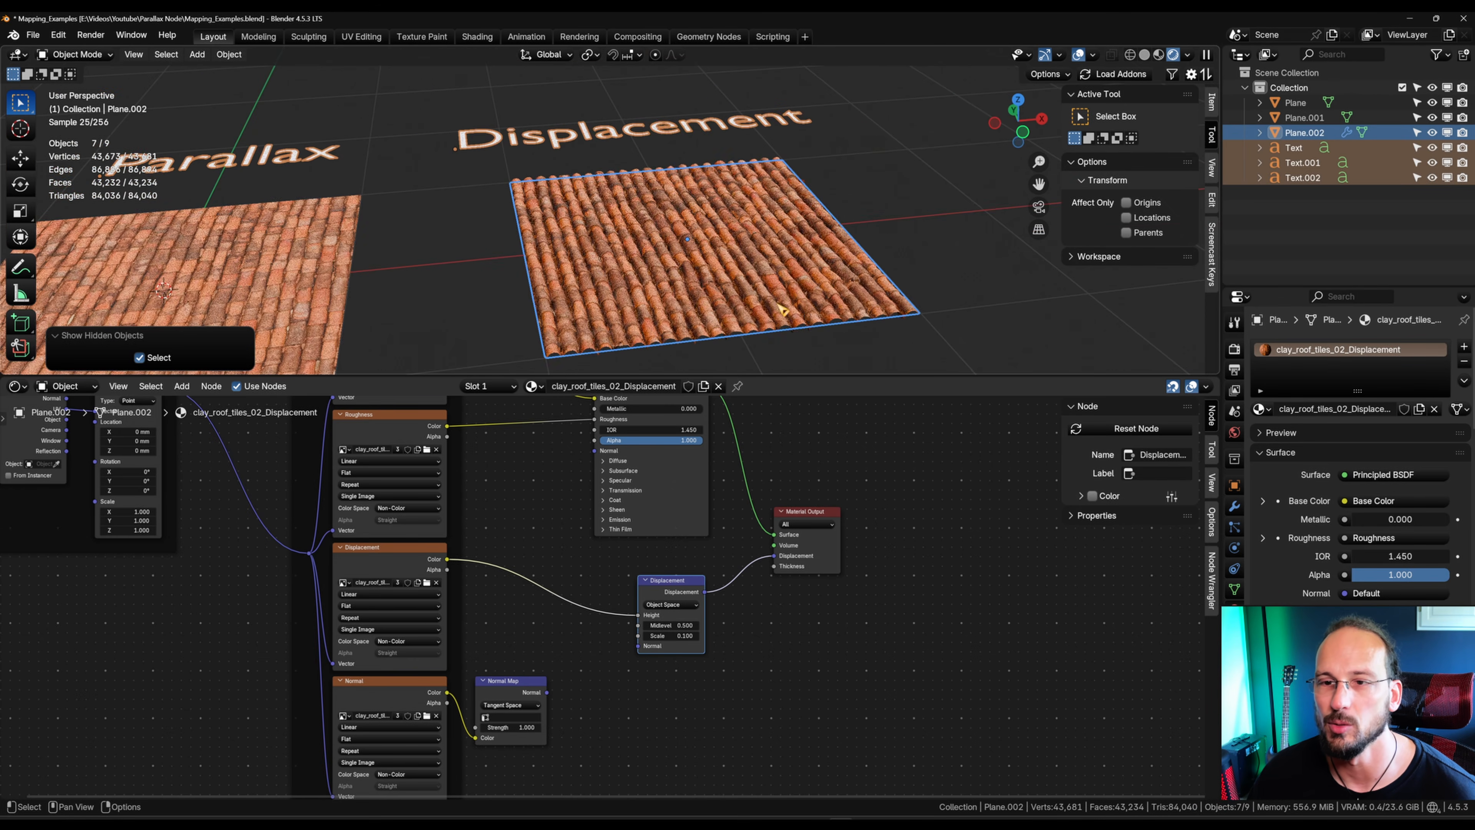
{"action": "left_click", "coordinate": [970, 284]}
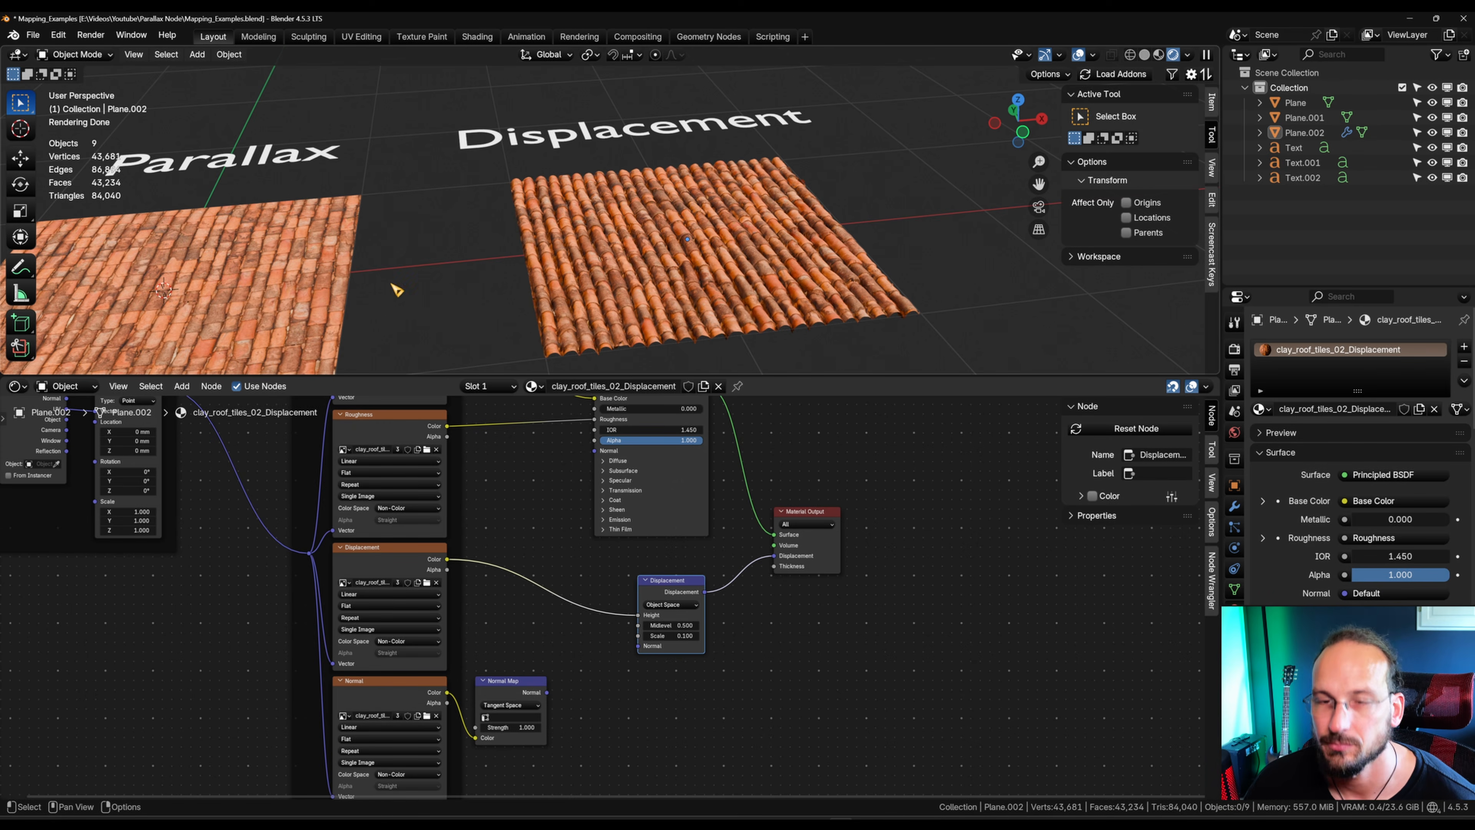
{"action": "middle_click_drag", "start_coordinate": [493, 270], "coordinate": [806, 290], "text": "shift"}
{"action": "left_click", "coordinate": [730, 270]}
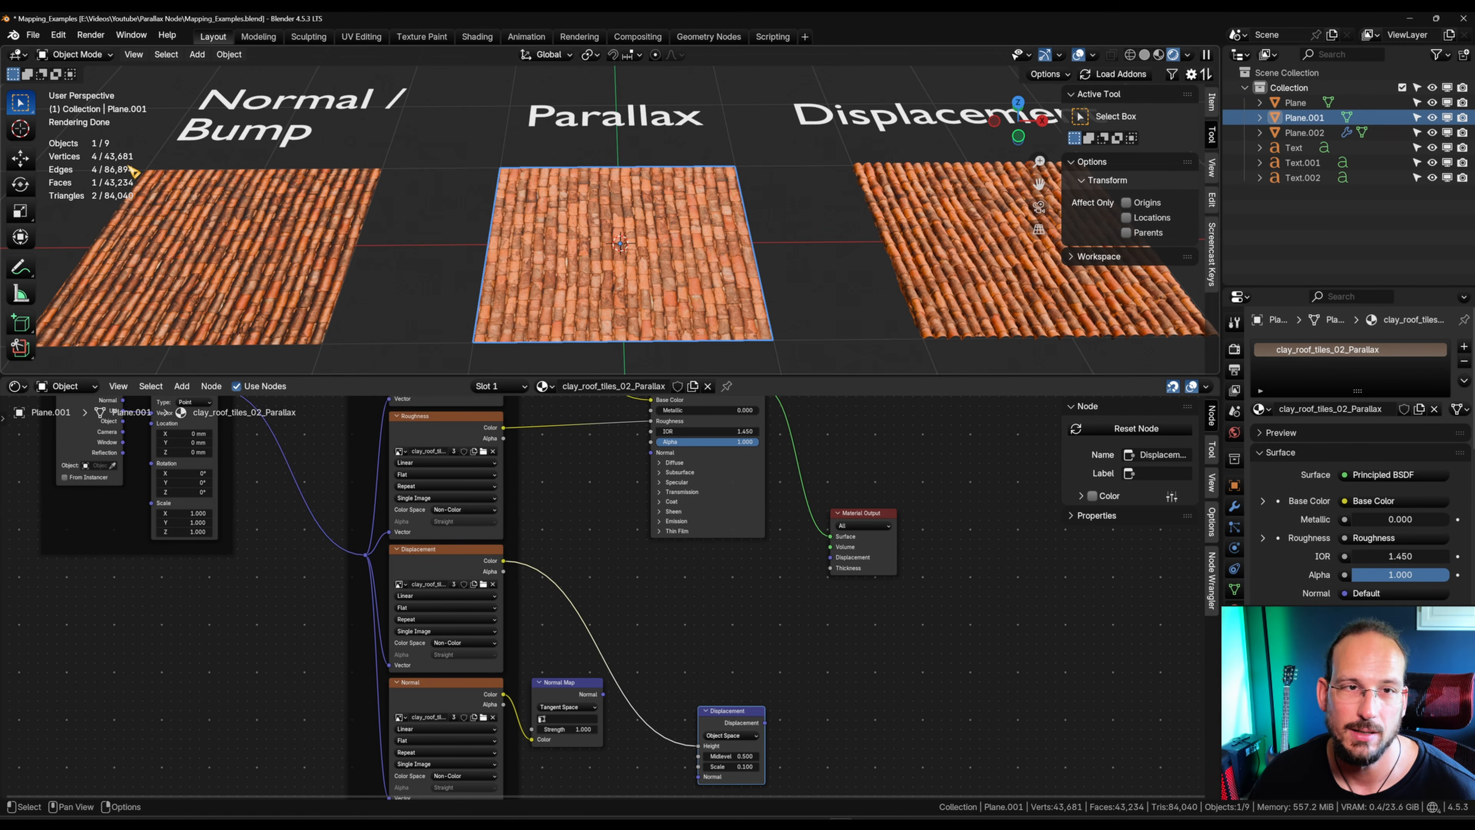
Step: Search the extensions in the preferences for "parall" to check the Parallax Node add-on, and close the preferences
{"action": "left_click", "coordinate": [59, 36]}
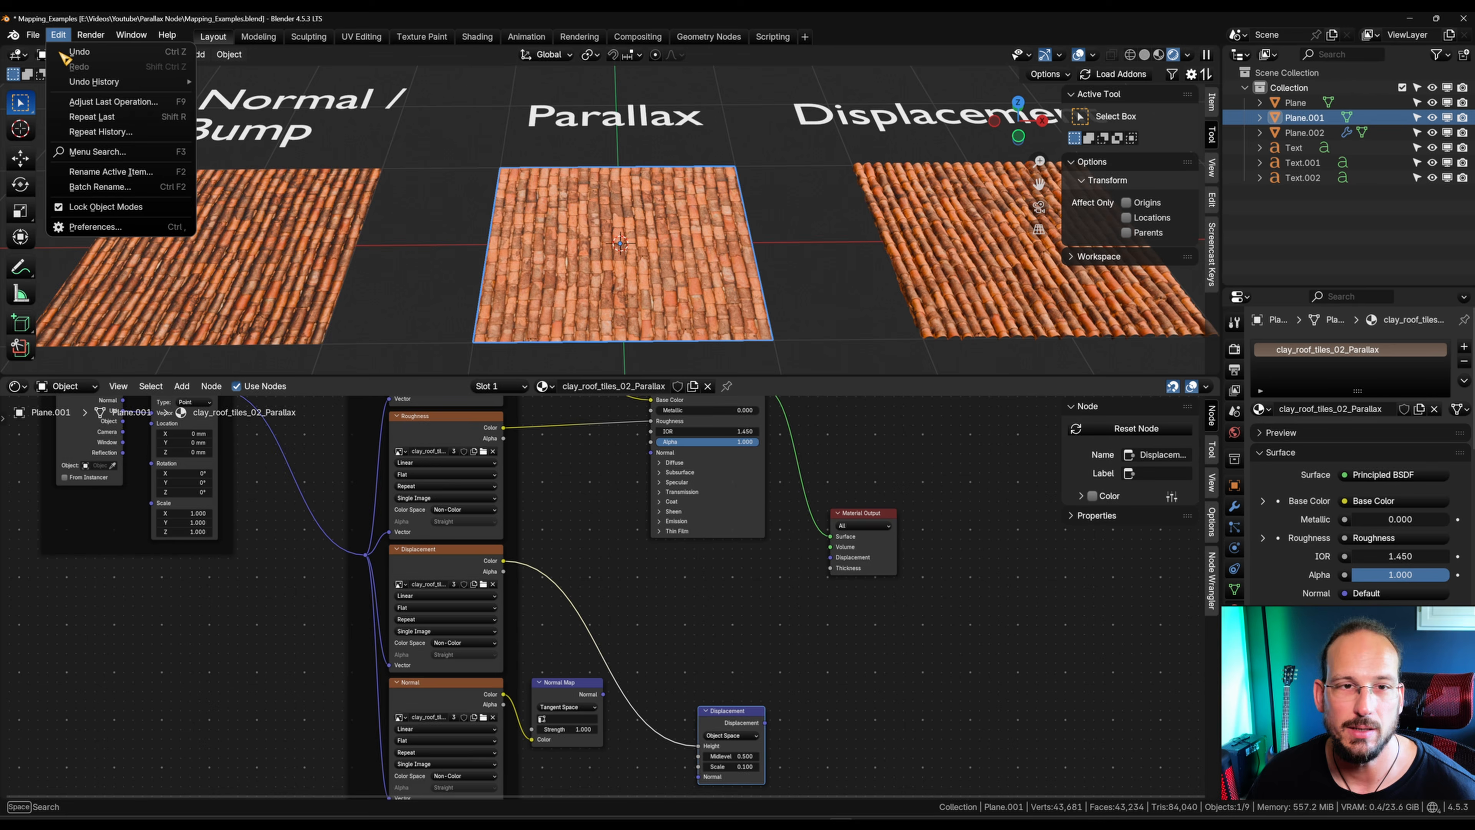
{"action": "left_click", "coordinate": [82, 229]}
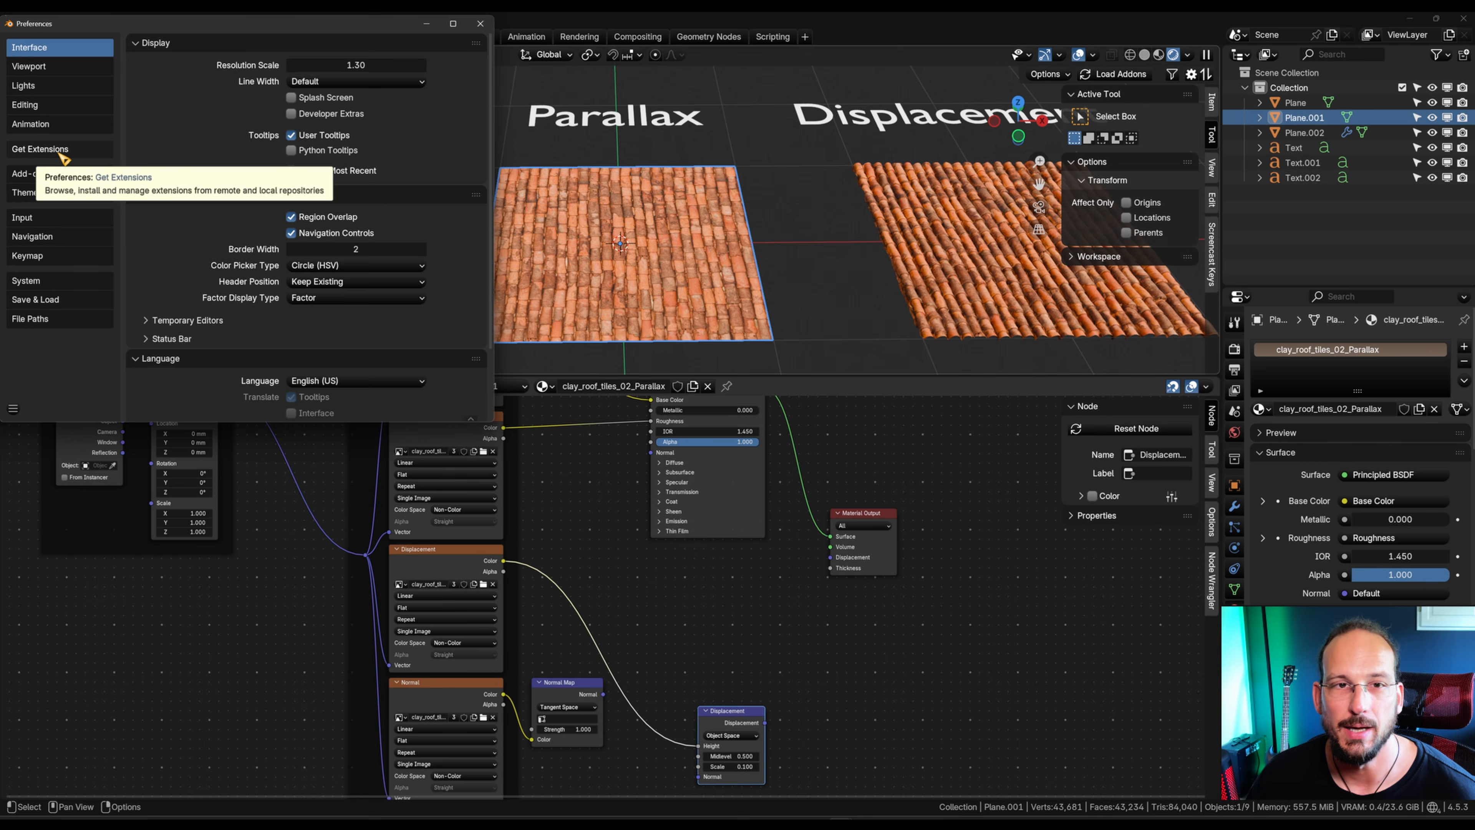
{"action": "left_click", "coordinate": [88, 155]}
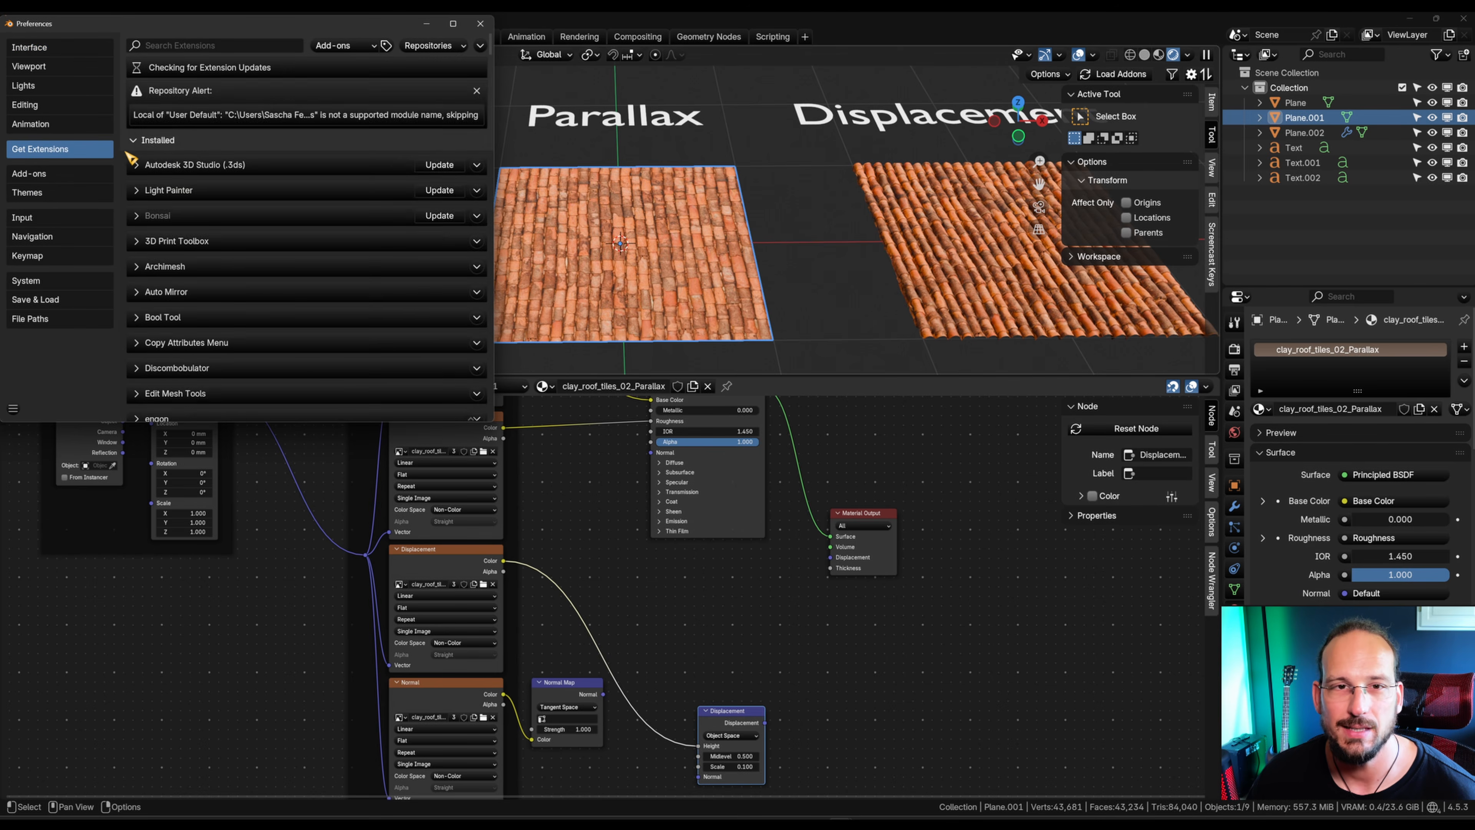
{"action": "left_click", "coordinate": [262, 45]}
{"action": "type", "text": "parall"}
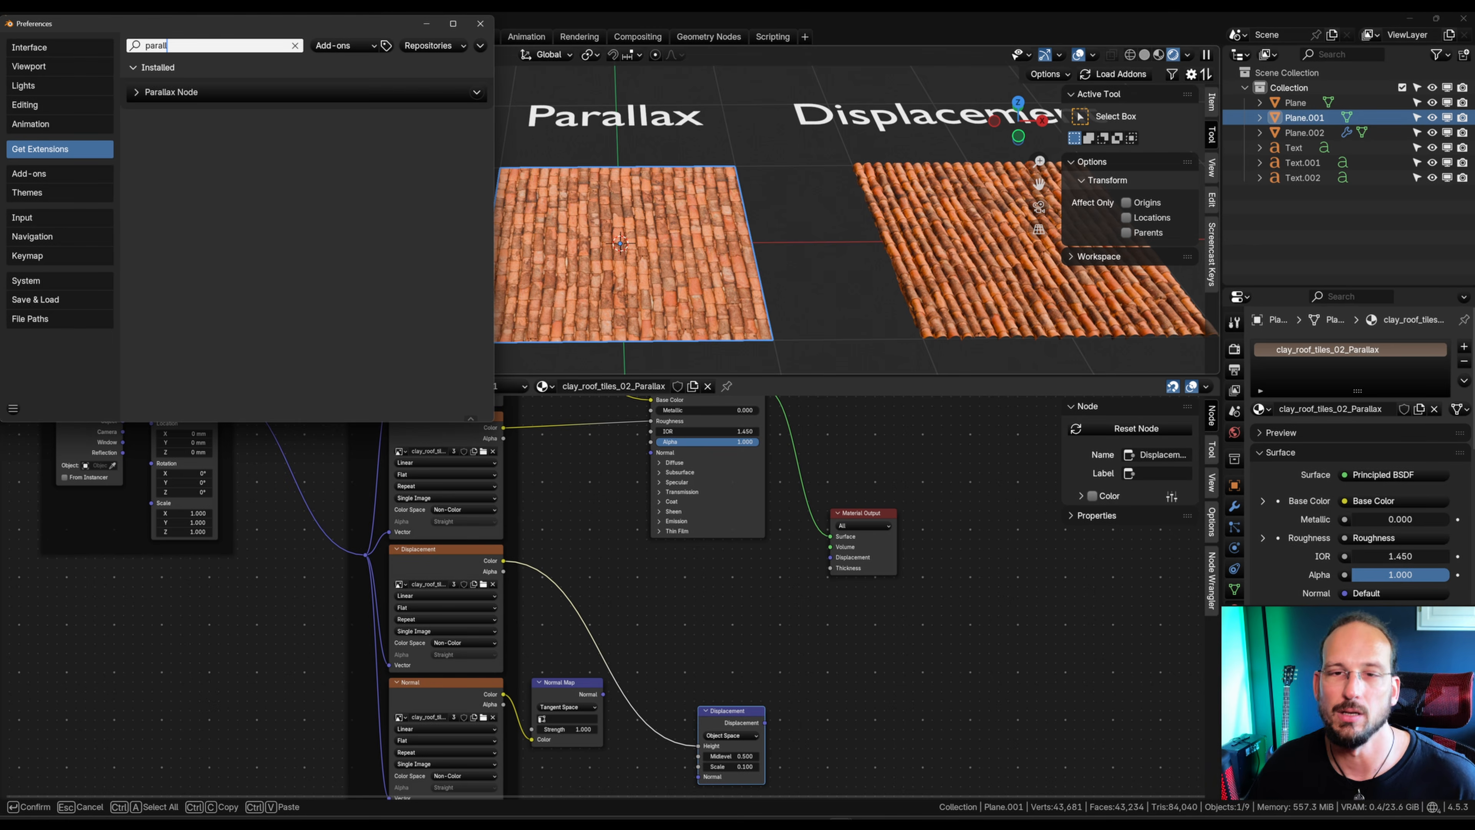
{"action": "left_click", "coordinate": [480, 24]}
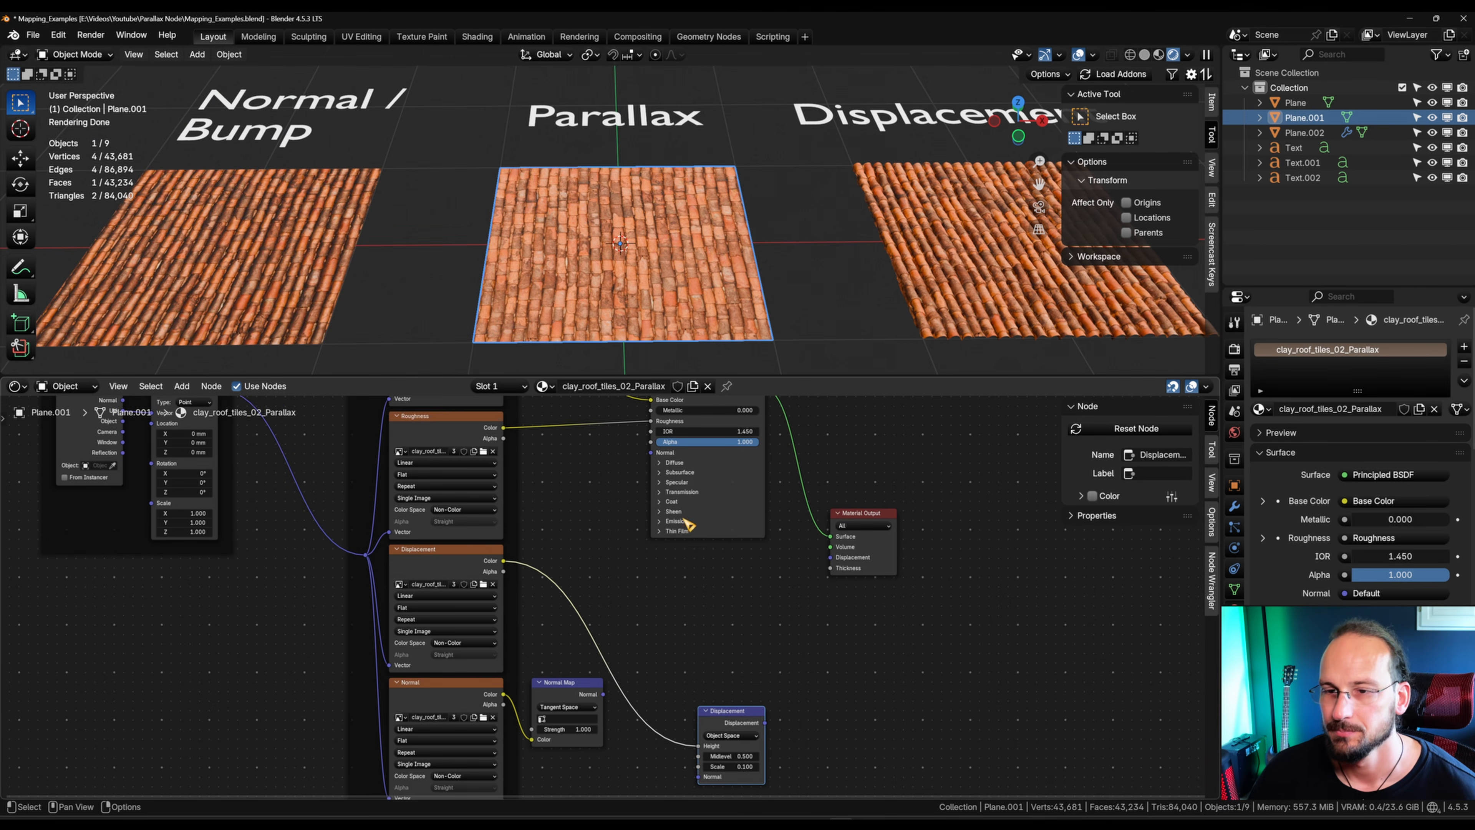
Step: Move the Texture Coordinate node away from the Mapping node to make room inside the Mapping frame
{"action": "middle_click_drag", "start_coordinate": [560, 472], "coordinate": [715, 575]}
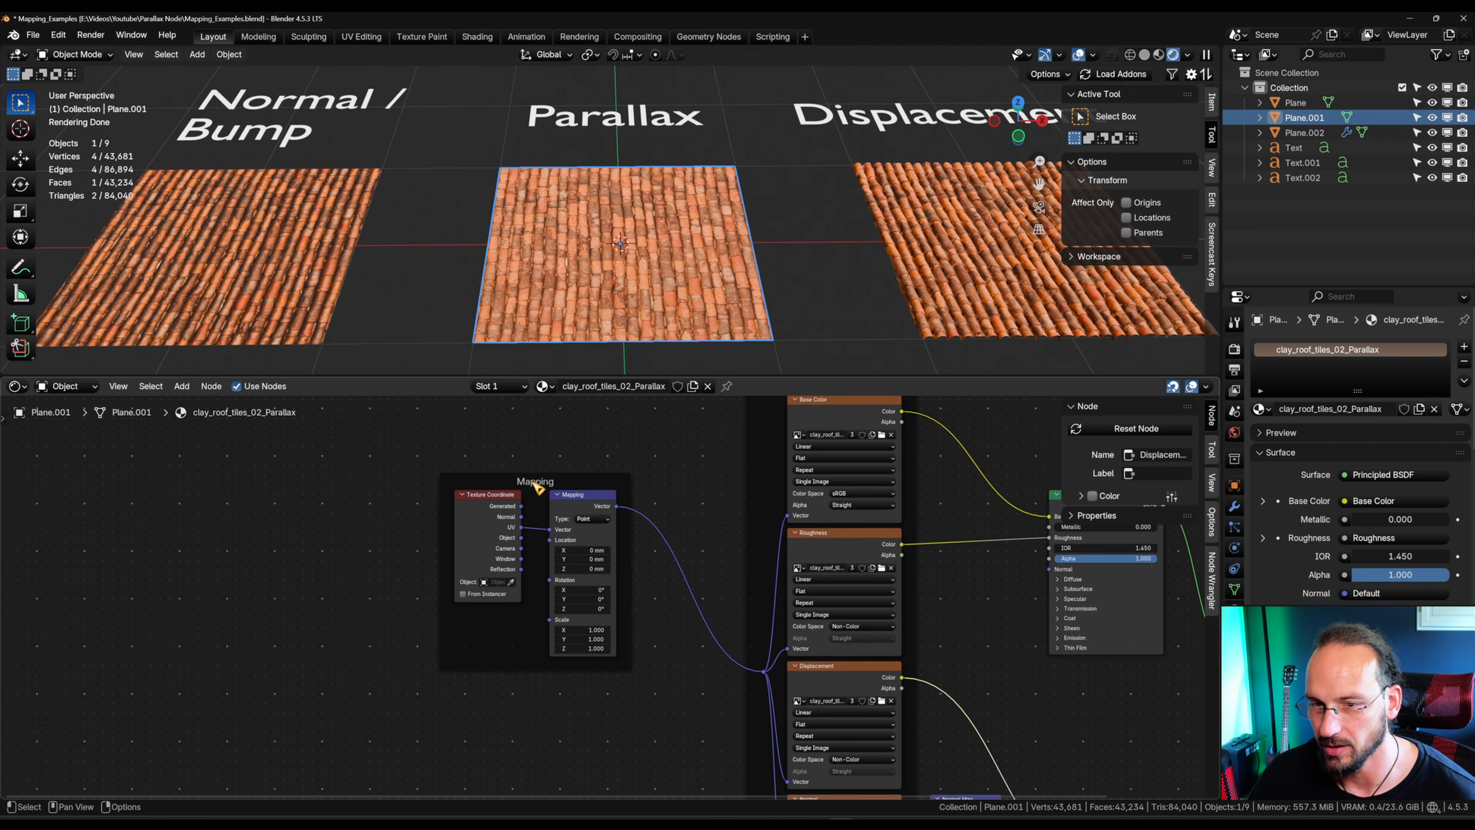
{"action": "left_click_drag", "start_coordinate": [514, 503], "coordinate": [401, 496]}
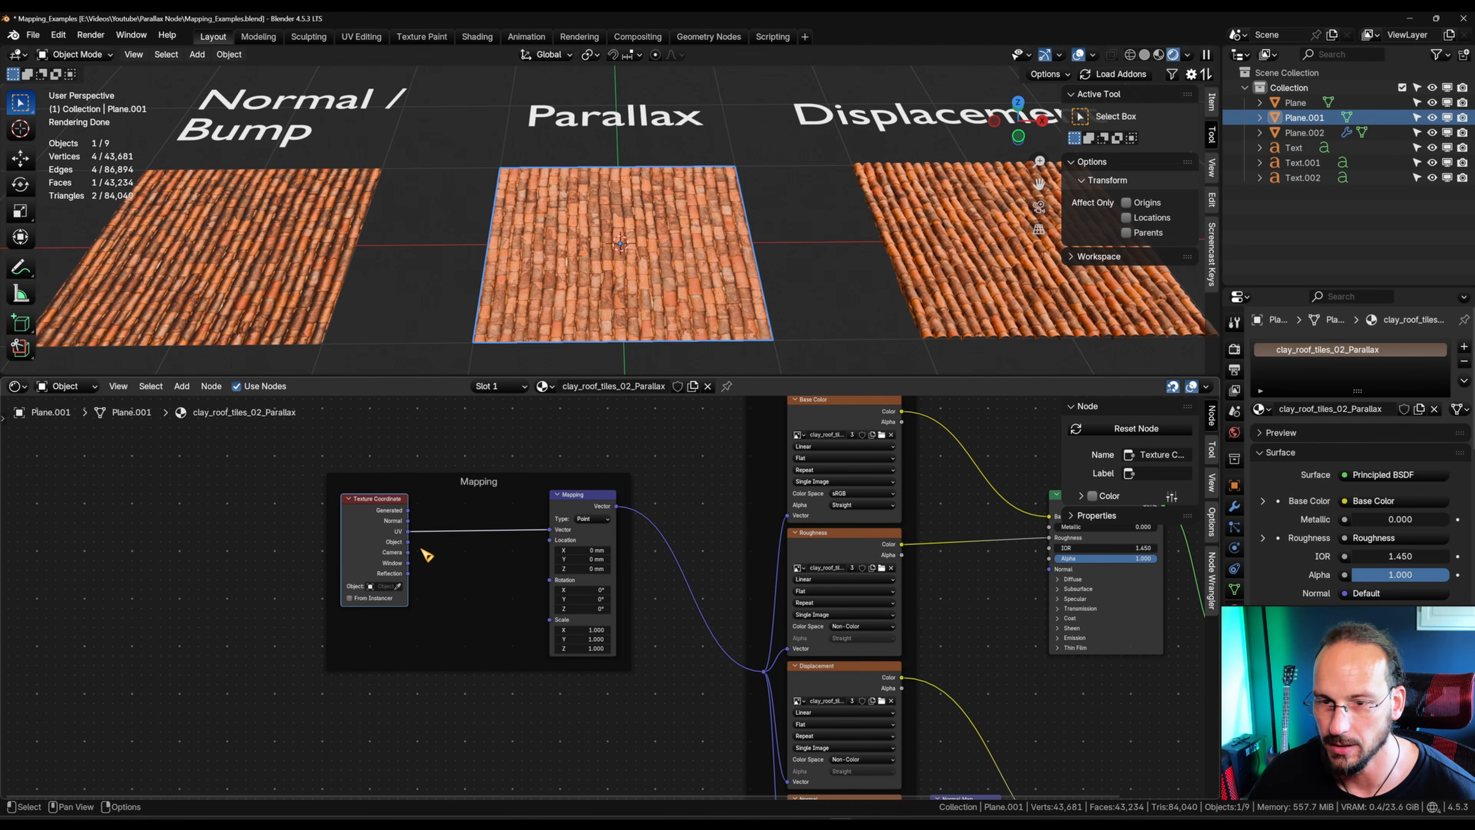
{"action": "scroll", "coordinate": [453, 570], "scroll_direction": "up", "scroll_amount": 1}
{"action": "scroll", "coordinate": [453, 569], "scroll_direction": "up", "scroll_amount": 1}
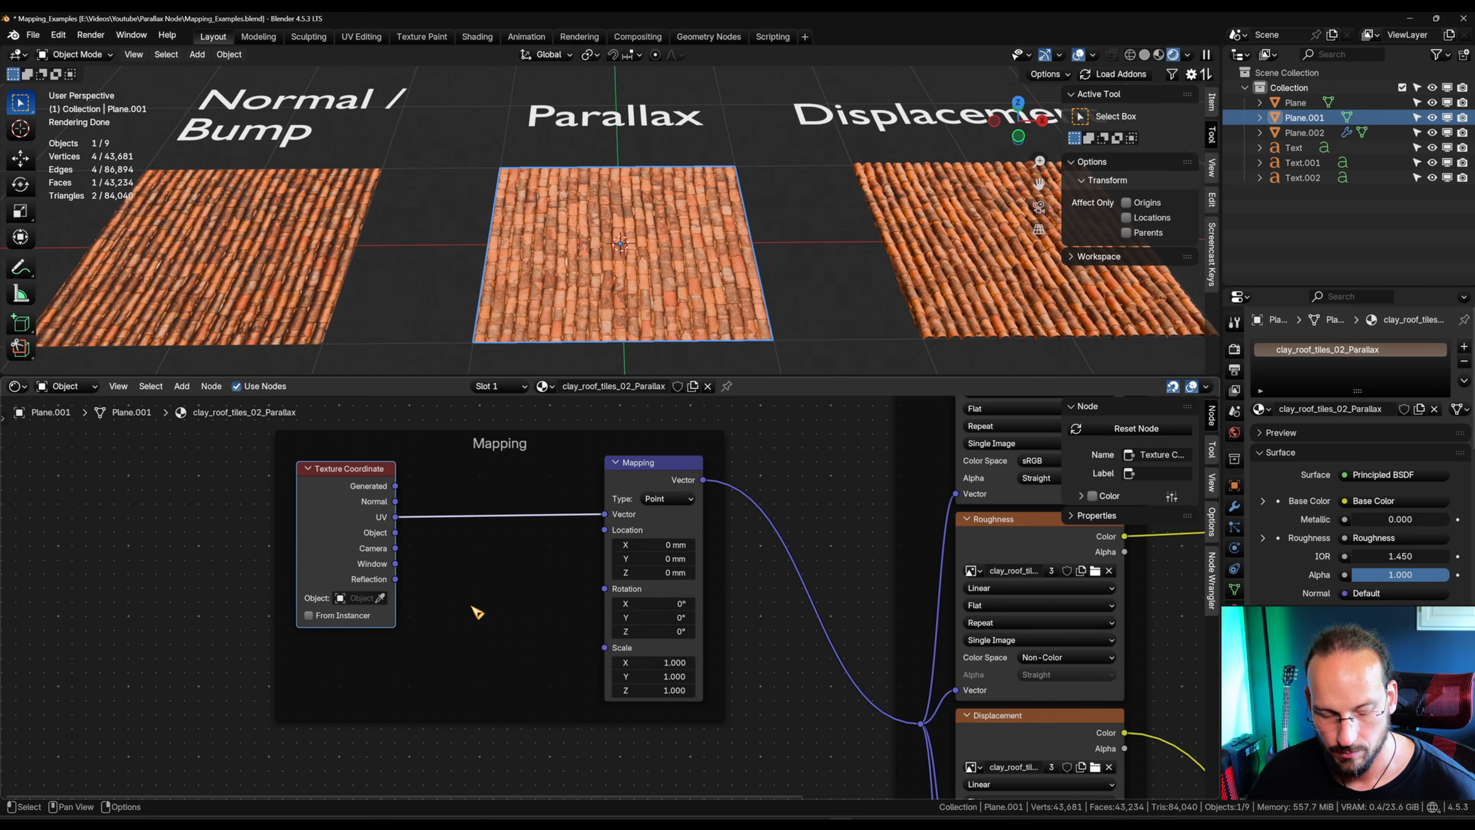
Step: Add a Parallax node in the Mapping frame and connect its Vector output to the Mapping node's Vector input
{"action": "key", "text": "shift+a"}
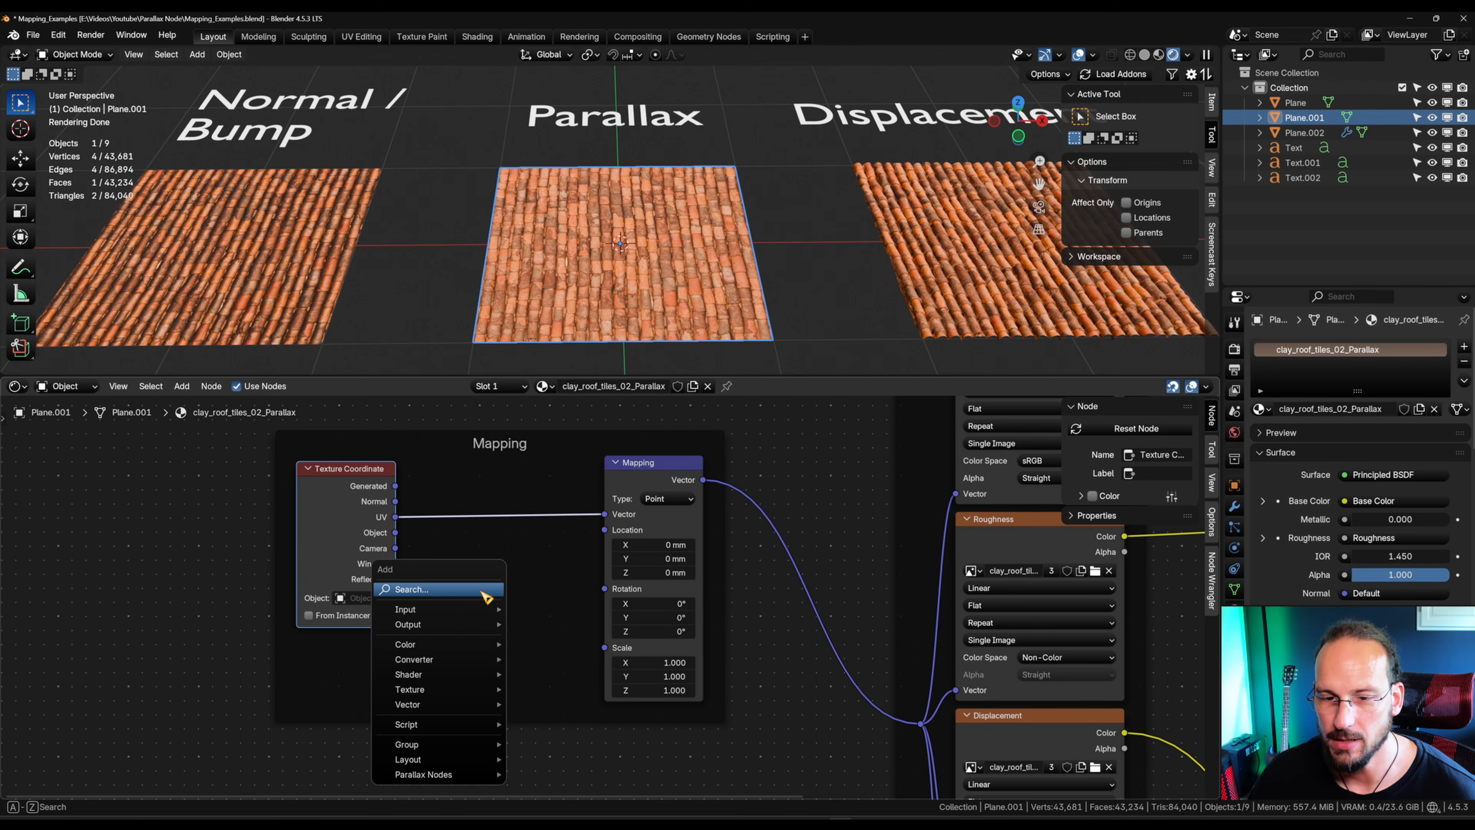
{"action": "mouse_move", "coordinate": [441, 777]}
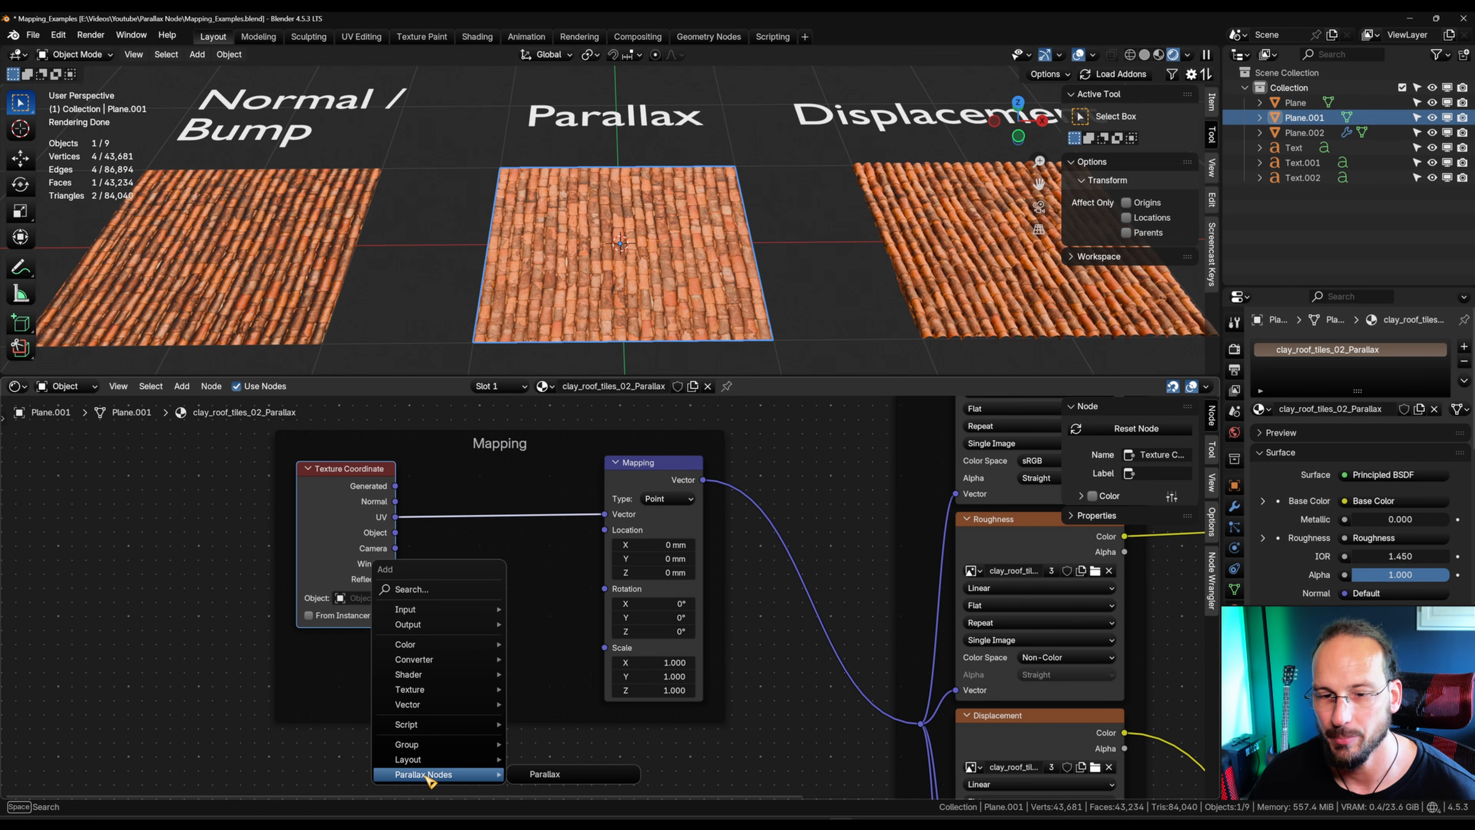
{"action": "left_click", "coordinate": [549, 774]}
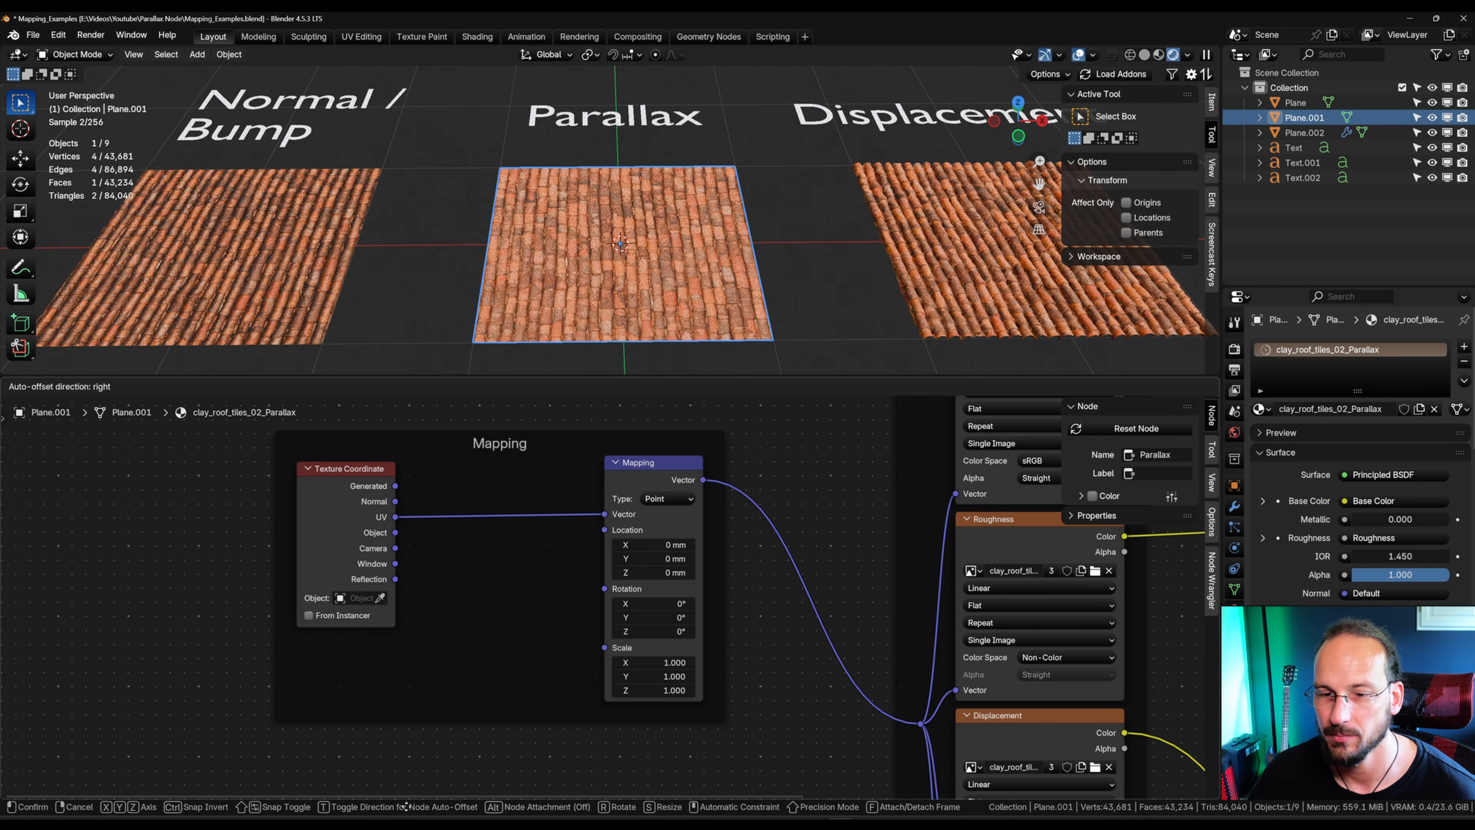
{"action": "left_click", "coordinate": [427, 560]}
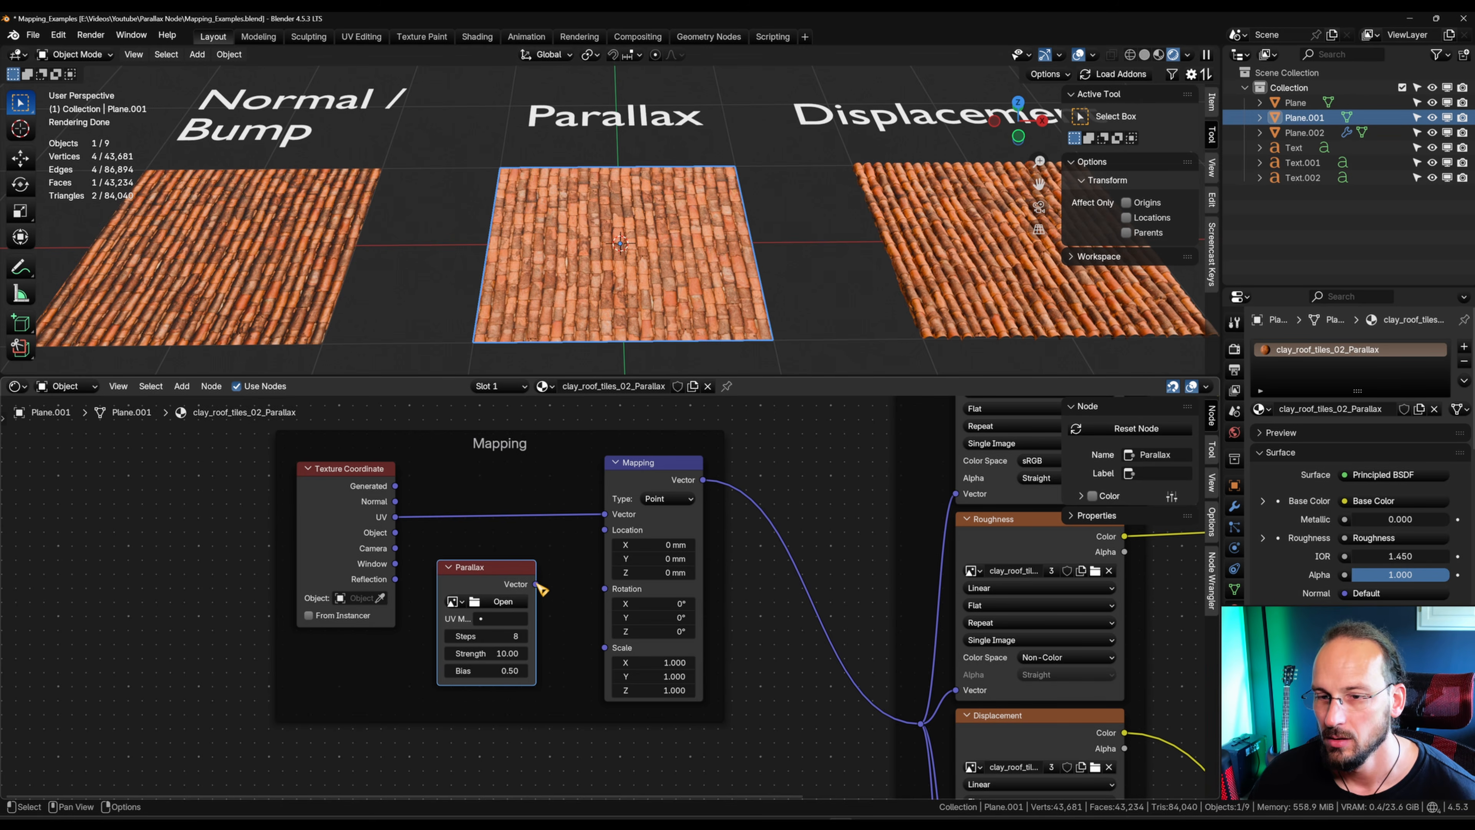
{"action": "left_click_drag", "start_coordinate": [536, 585], "coordinate": [605, 513]}
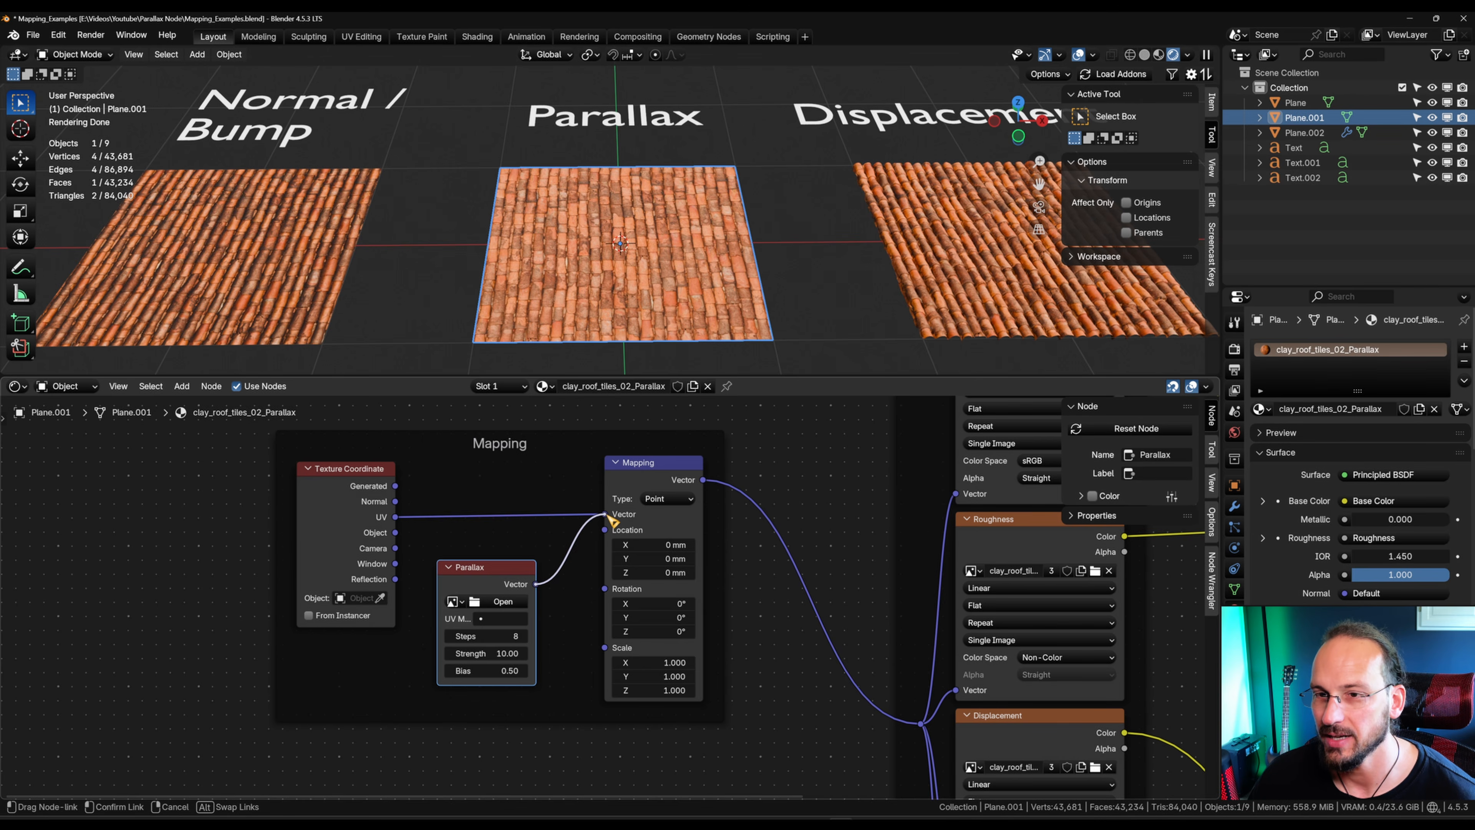
{"action": "left_click_drag", "start_coordinate": [606, 515], "coordinate": [606, 515]}
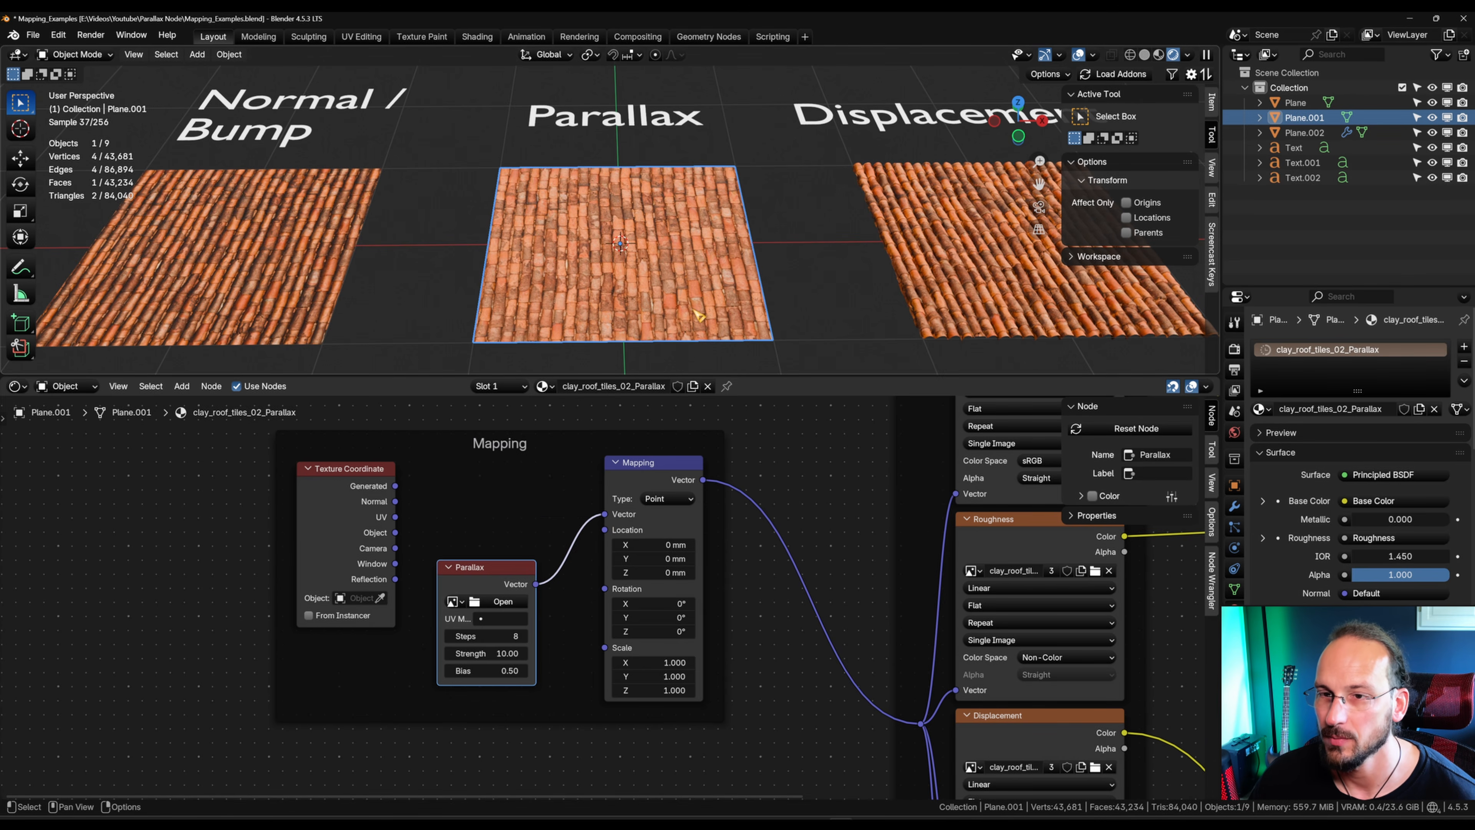
Step: Position the Parallax node between the Texture Coordinate and Mapping nodes
{"action": "middle_click_drag", "start_coordinate": [665, 314], "coordinate": [650, 260]}
{"action": "scroll", "coordinate": [658, 280], "scroll_direction": "up", "scroll_amount": 2}
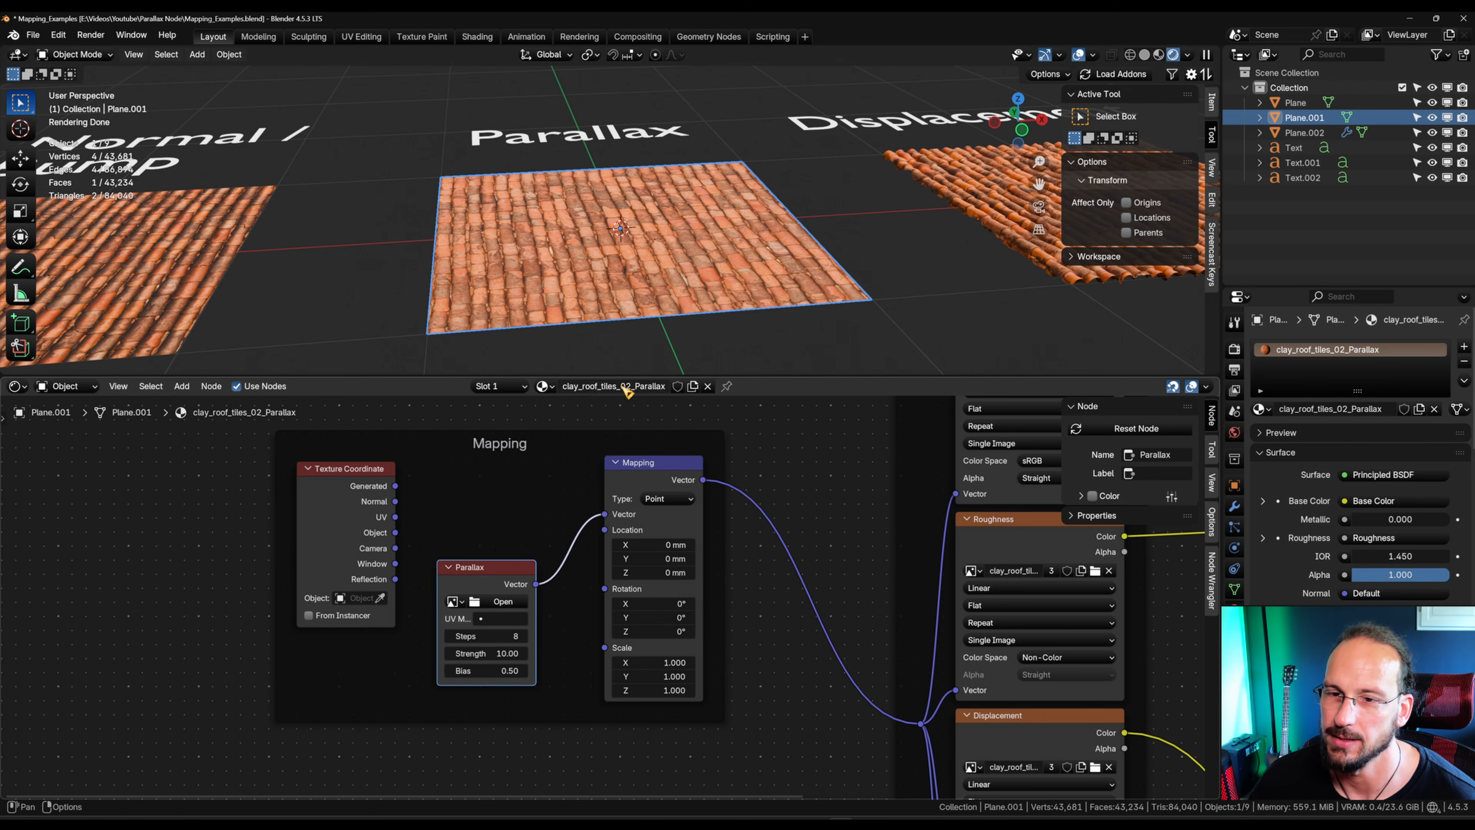
{"action": "left_click_drag", "start_coordinate": [506, 576], "coordinate": [519, 491]}
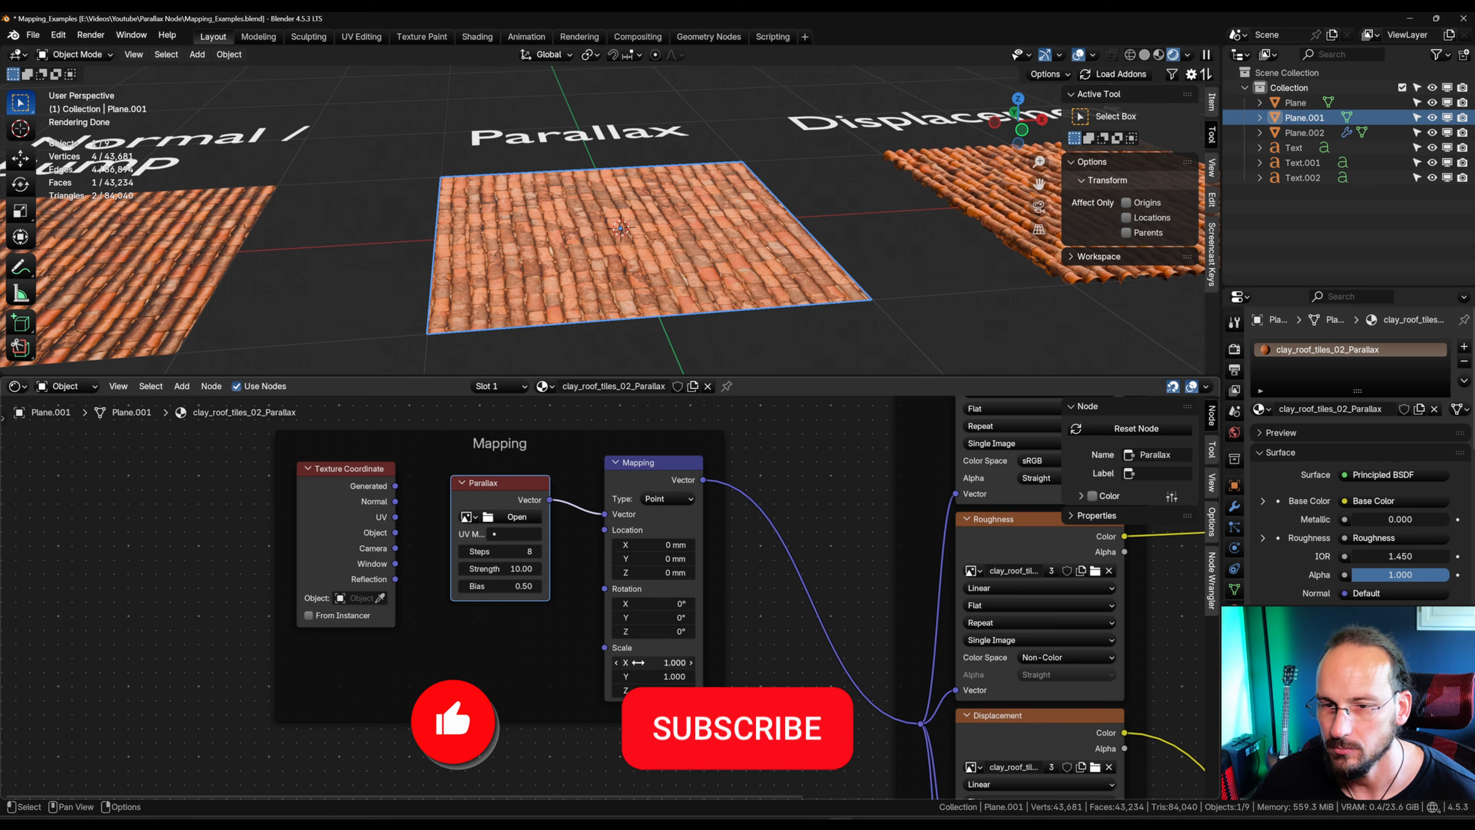
Step: Copy the image name from the Displacement texture node and assign clay_roof_tiles_02_disp.png as the Parallax node's image
{"action": "left_click", "coordinate": [466, 516]}
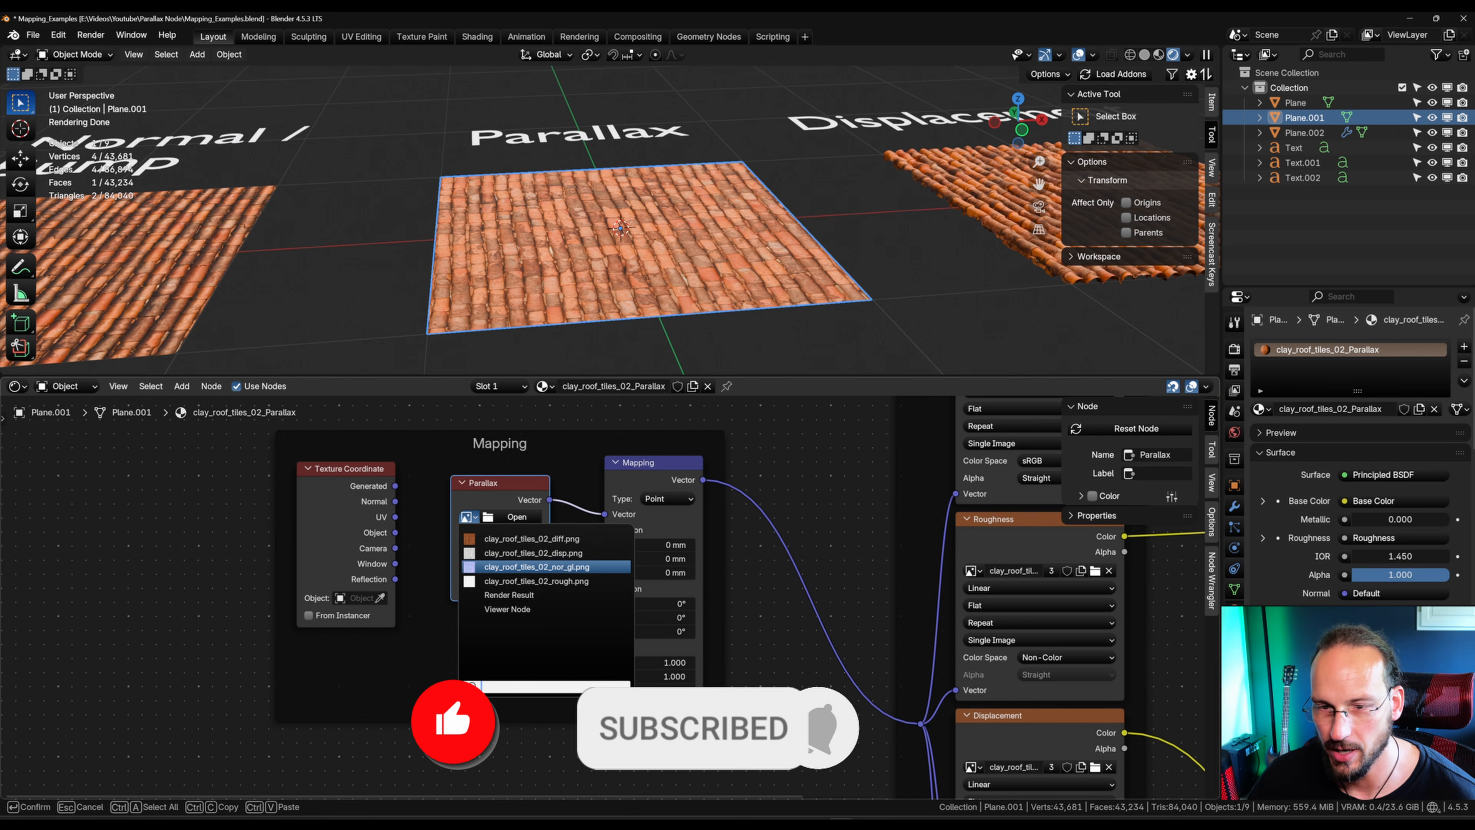
{"action": "left_click", "coordinate": [511, 609]}
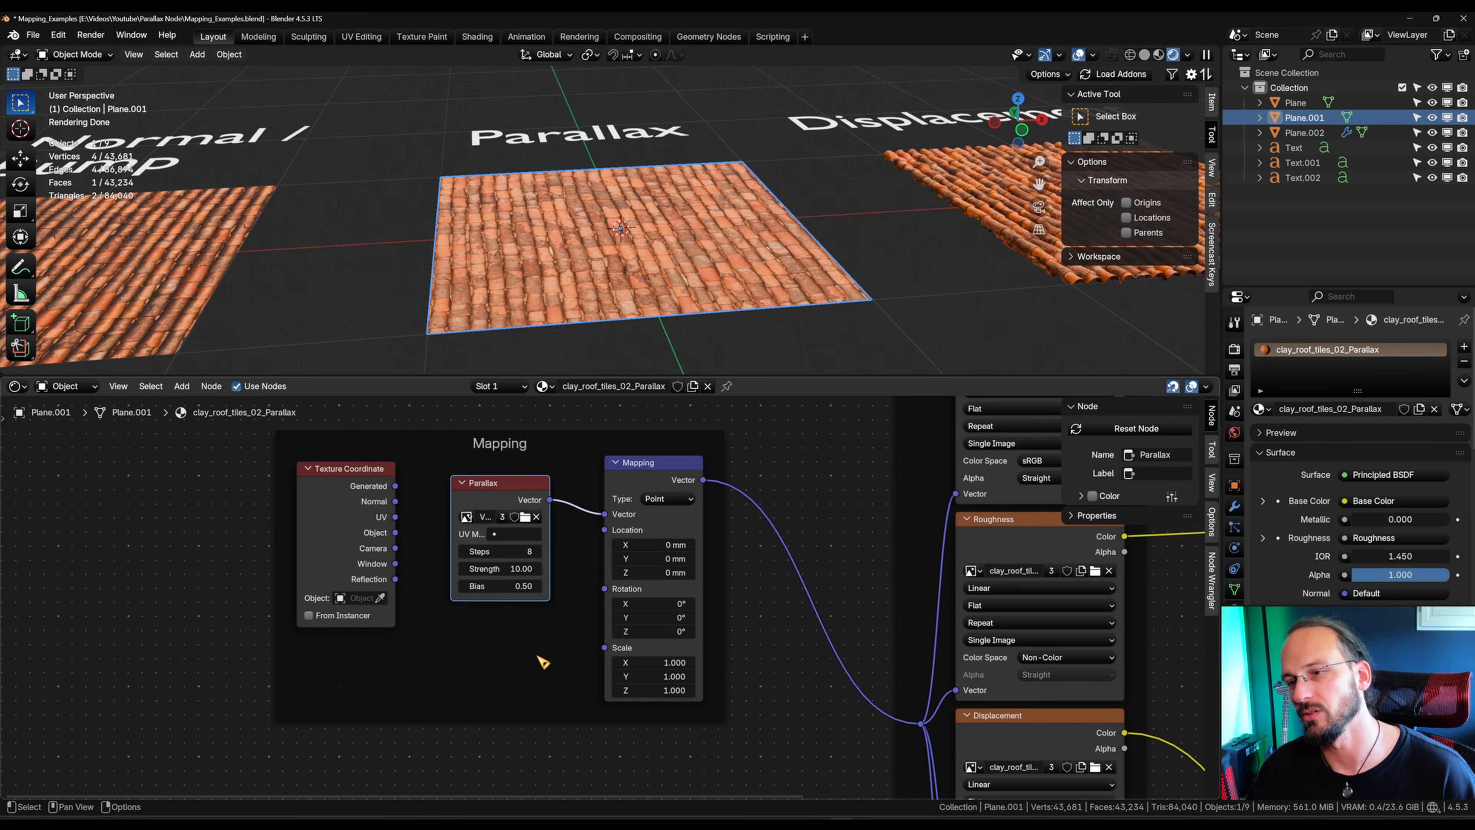
{"action": "middle_click_drag", "start_coordinate": [864, 698], "coordinate": [768, 567]}
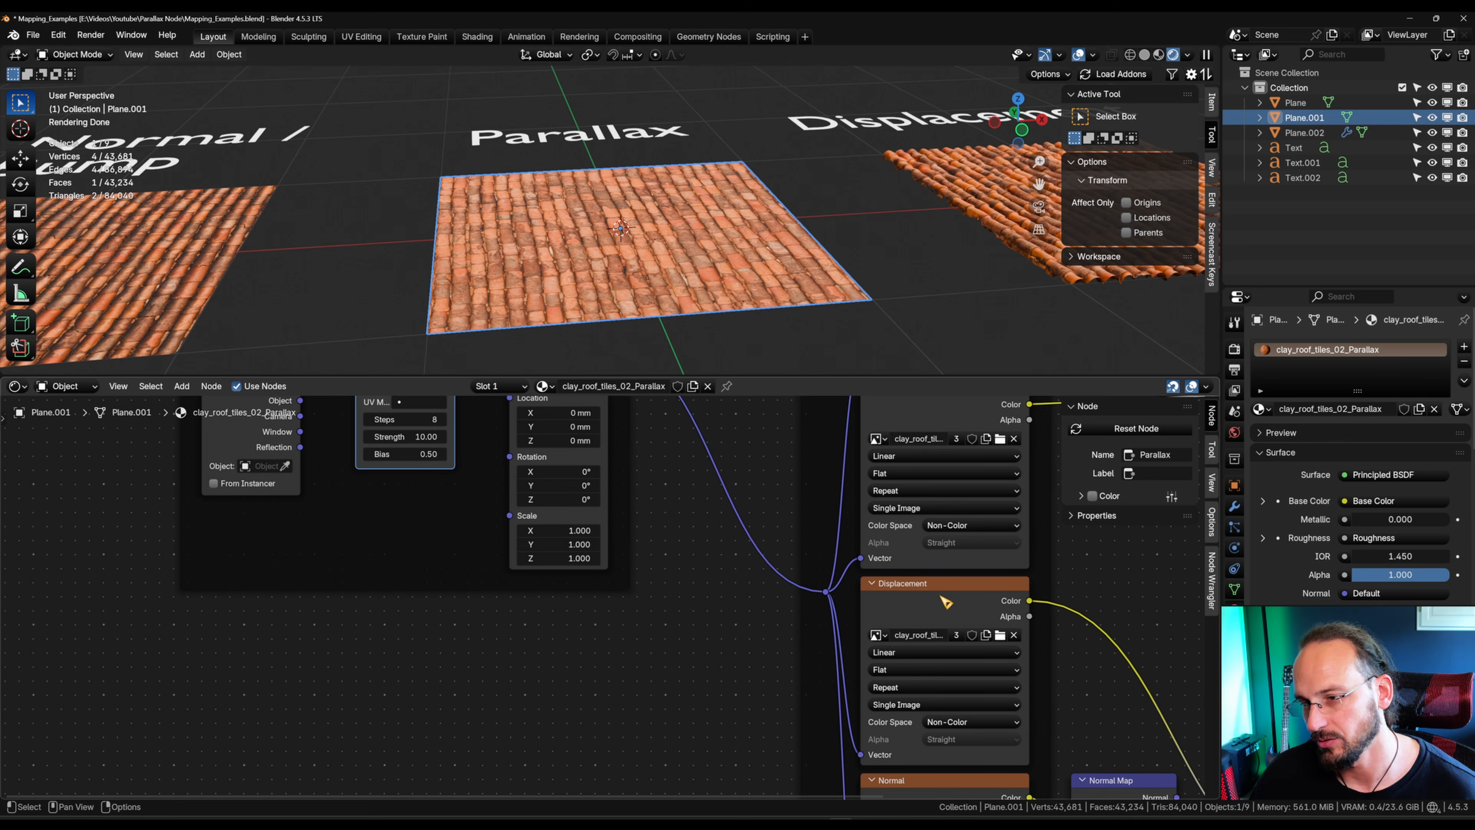
{"action": "left_click", "coordinate": [970, 591]}
{"action": "left_click", "coordinate": [926, 634]}
{"action": "key", "text": "ctrl+c"}
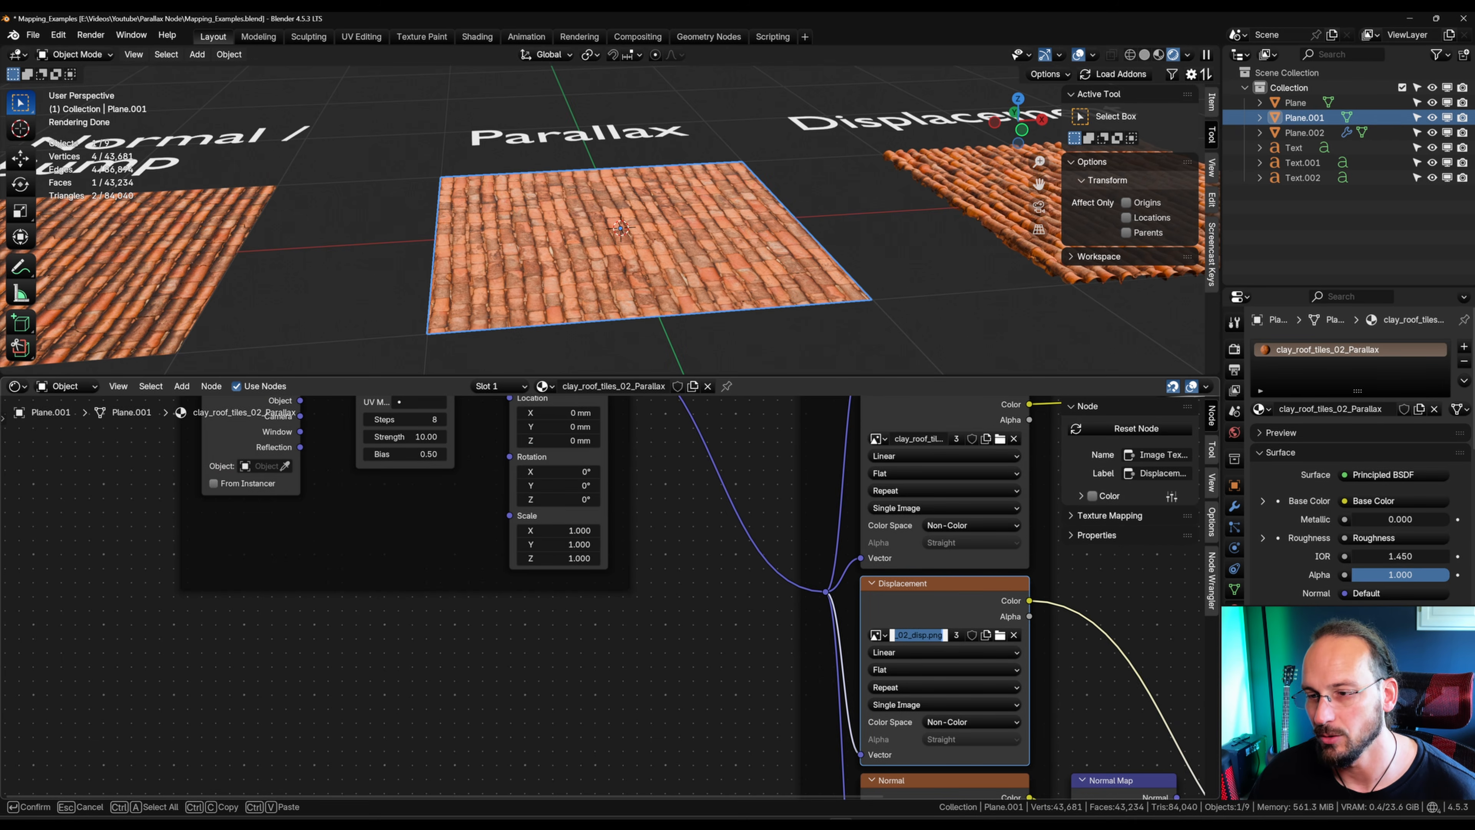
{"action": "key", "text": "Escape"}
{"action": "middle_click_drag", "start_coordinate": [346, 569], "coordinate": [524, 719]}
{"action": "left_click", "coordinate": [552, 539]}
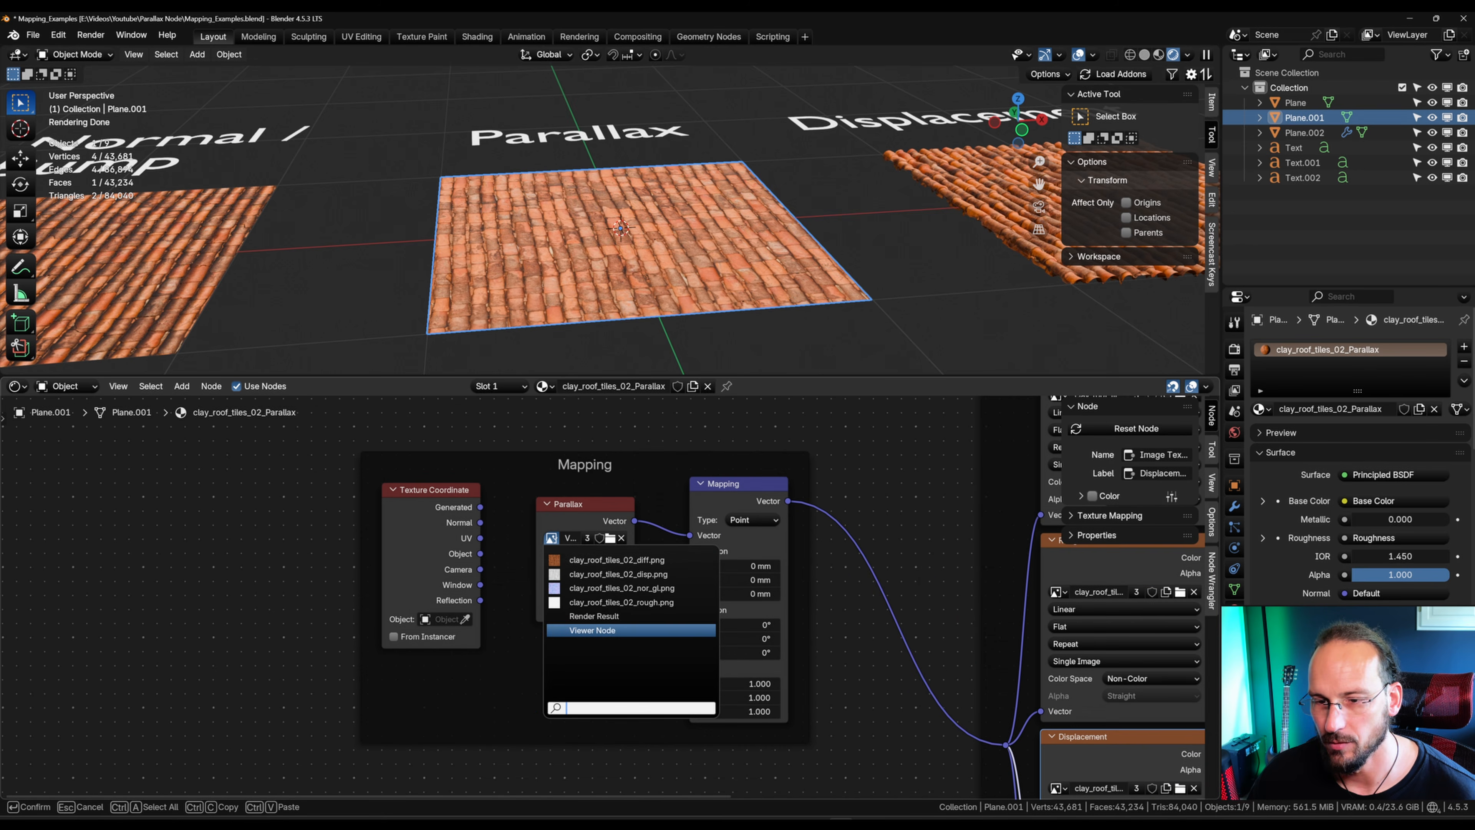
{"action": "key", "text": "ctrl+v"}
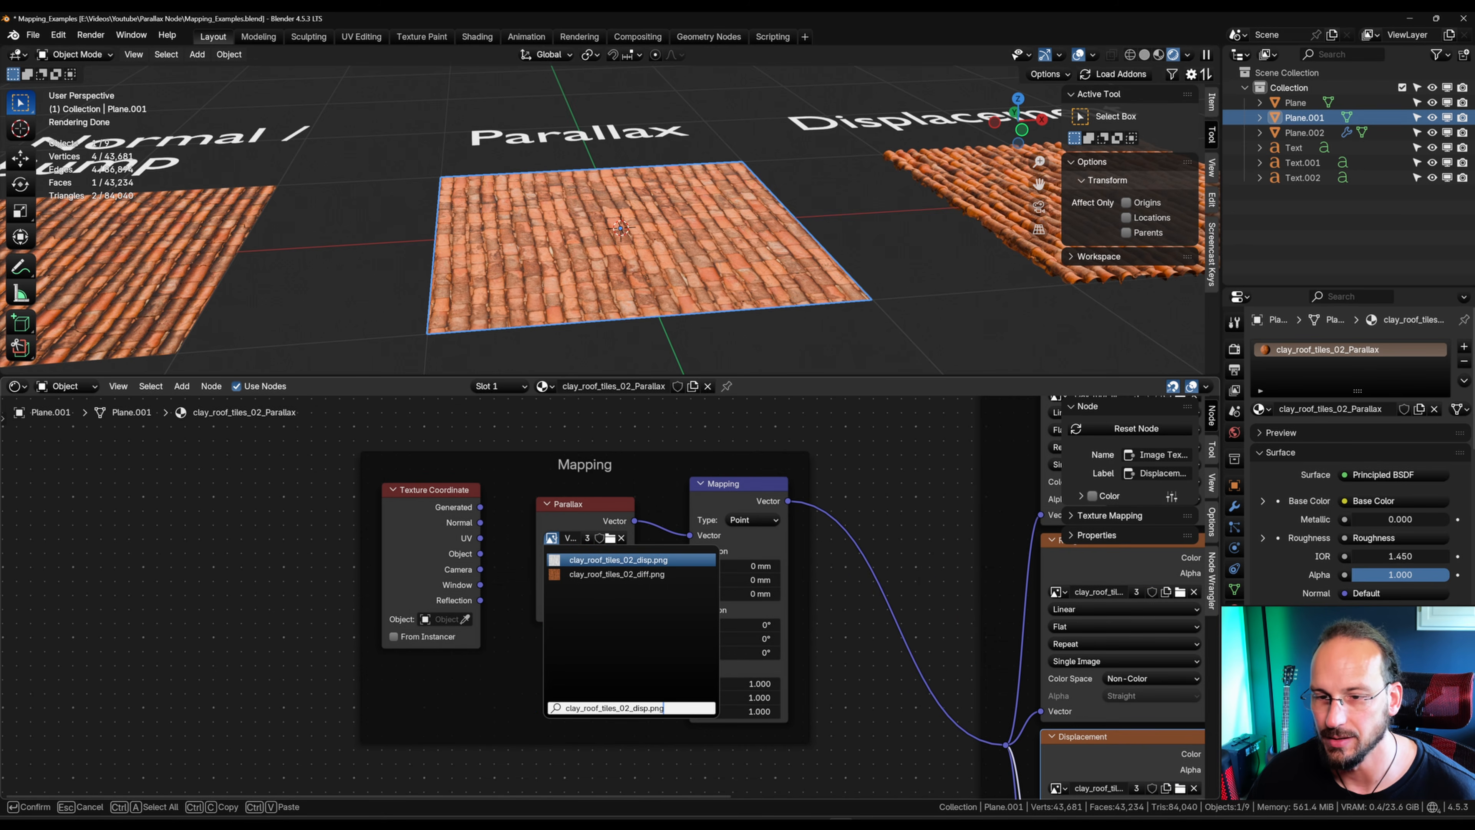
{"action": "key", "text": "Return"}
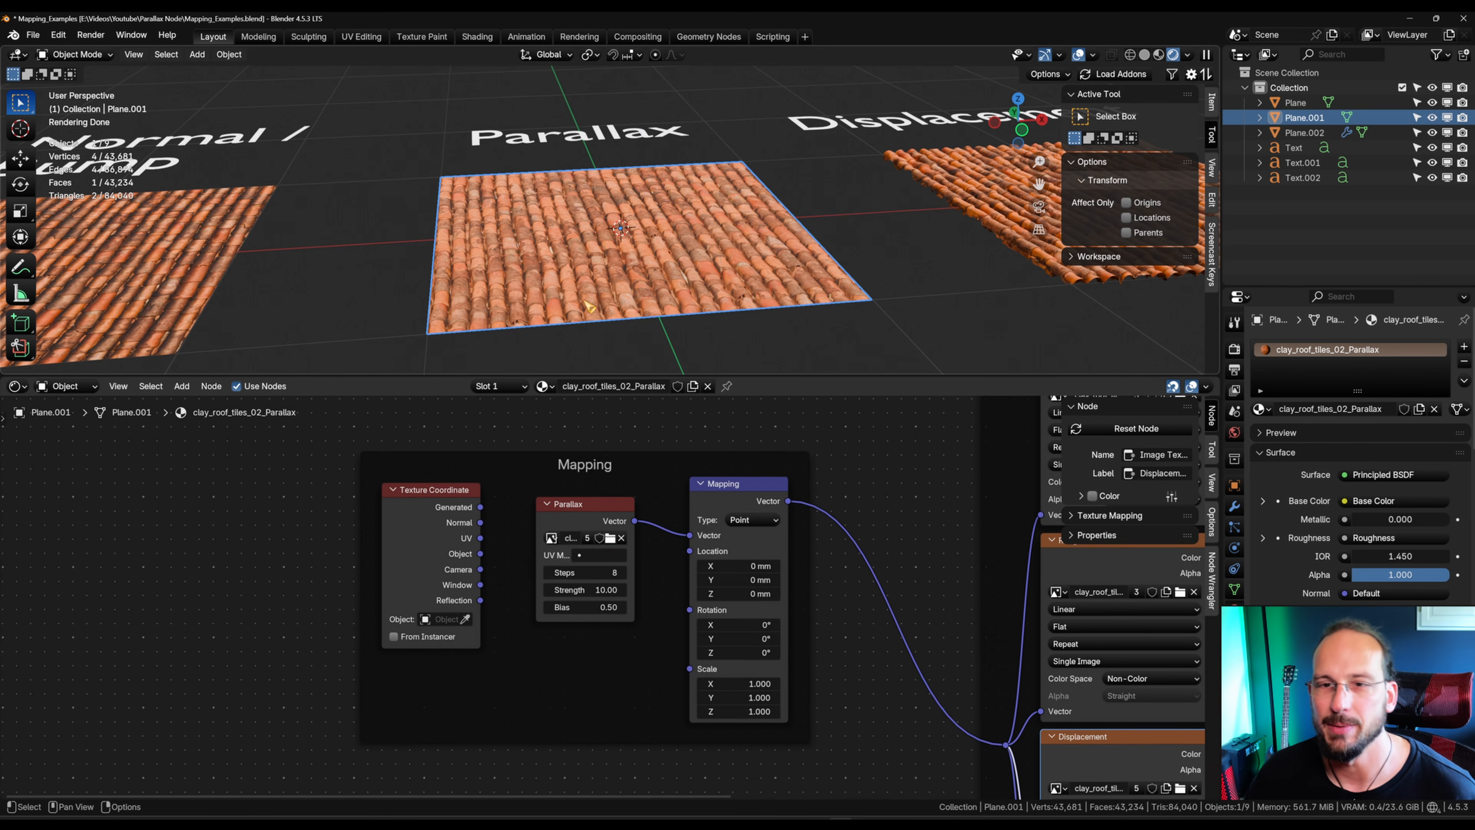
Step: Examine the parallax effect on the plane and the Parallax node's UV Map choices, leaving the UV Map unset
{"action": "scroll", "coordinate": [589, 306], "scroll_direction": "up", "scroll_amount": 5}
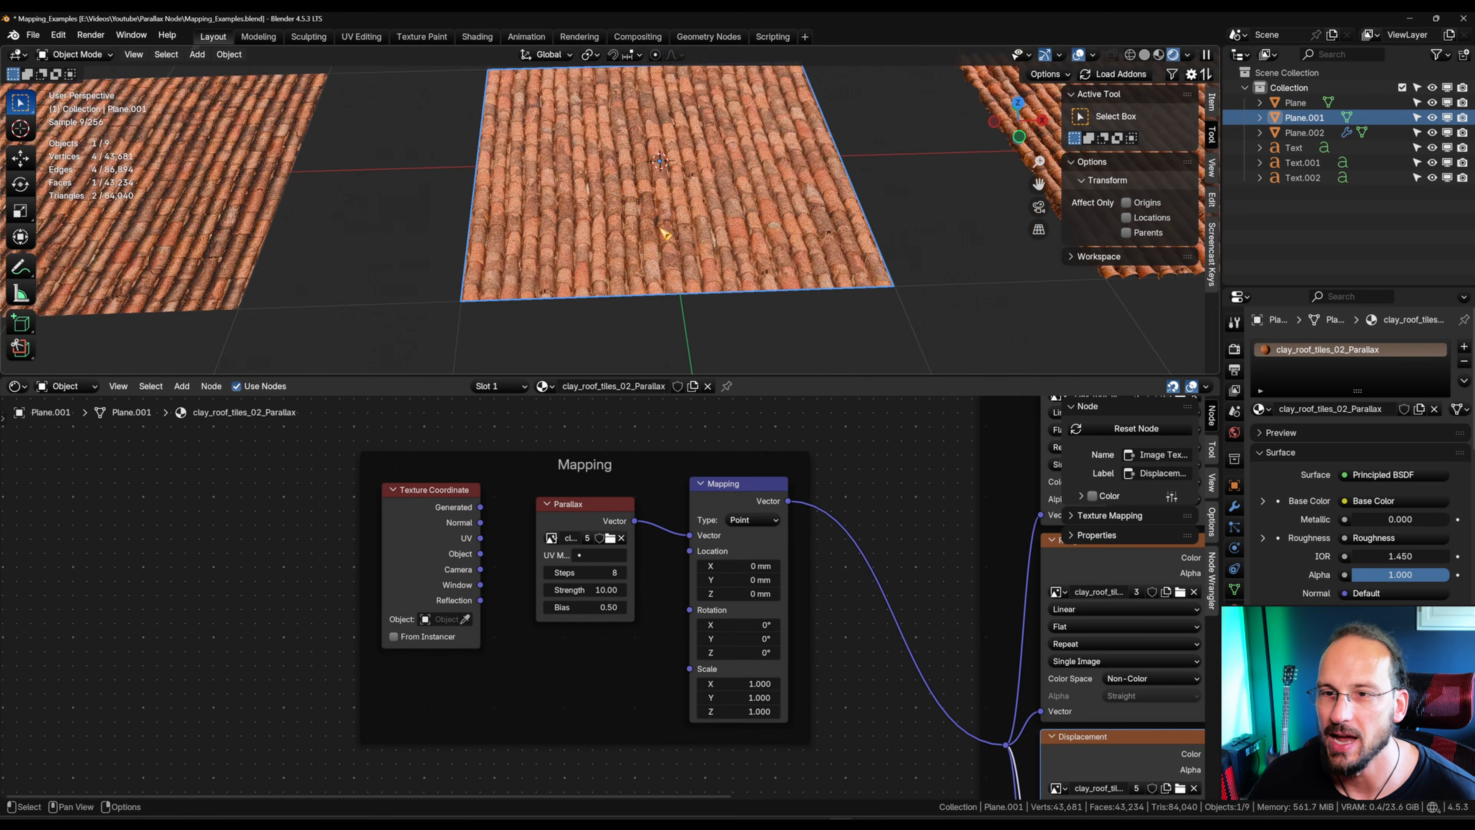
{"action": "middle_click_drag", "start_coordinate": [661, 229], "coordinate": [633, 277]}
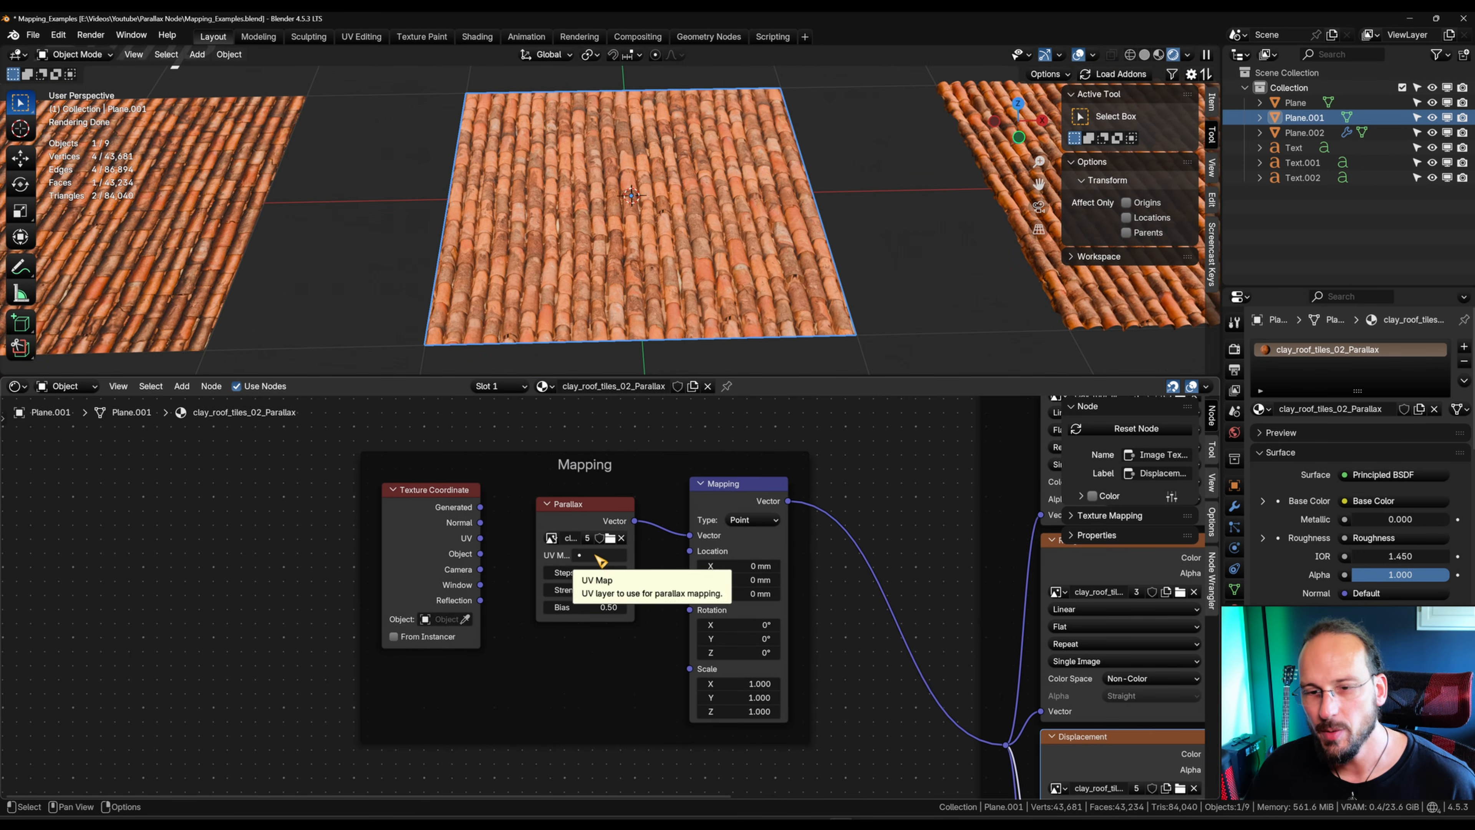
{"action": "left_click", "coordinate": [546, 577]}
{"action": "scroll", "coordinate": [699, 545], "scroll_direction": "up", "scroll_amount": 5}
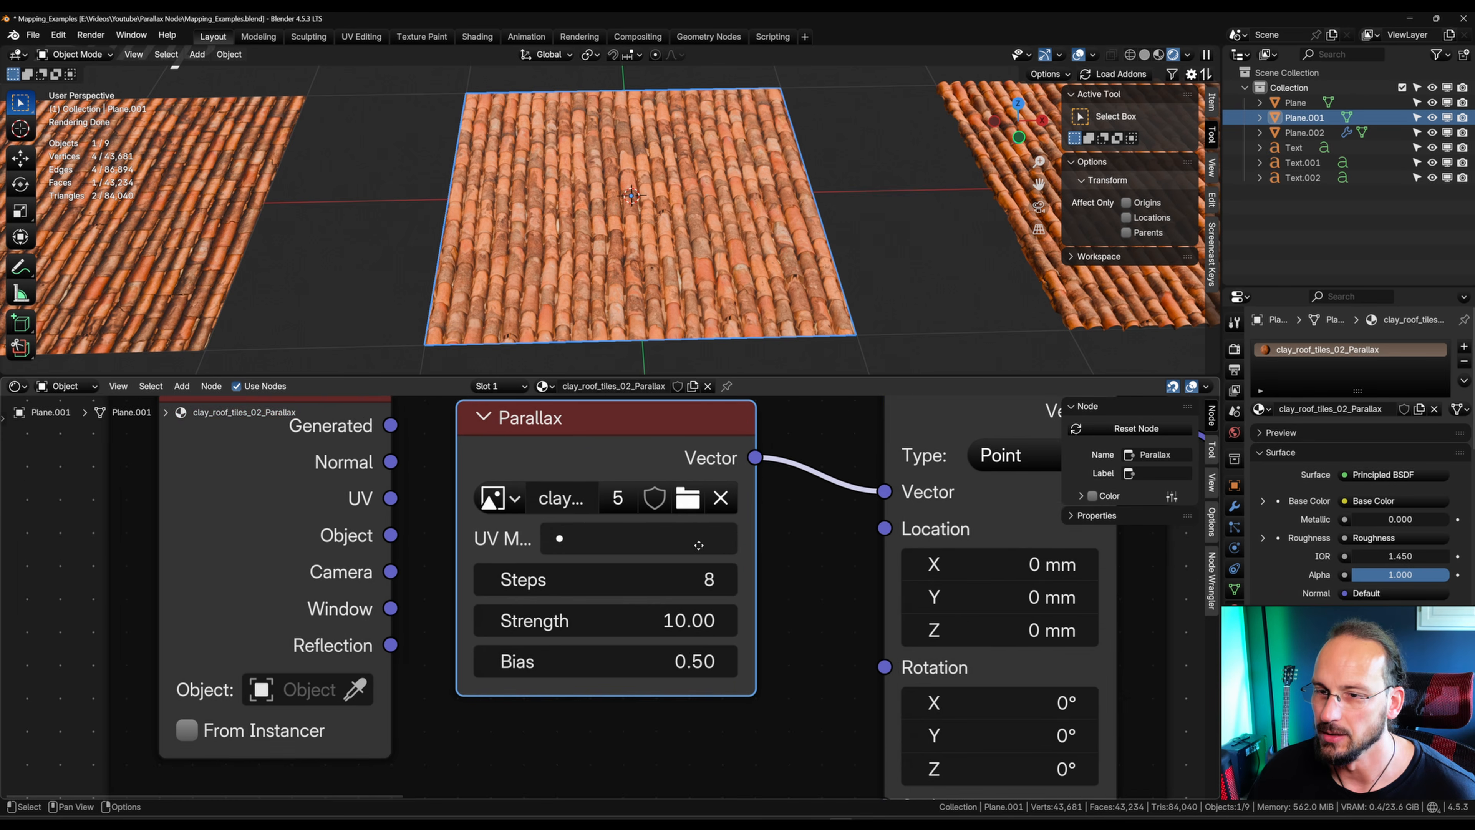
{"action": "middle_click_drag", "start_coordinate": [699, 545], "coordinate": [725, 588]}
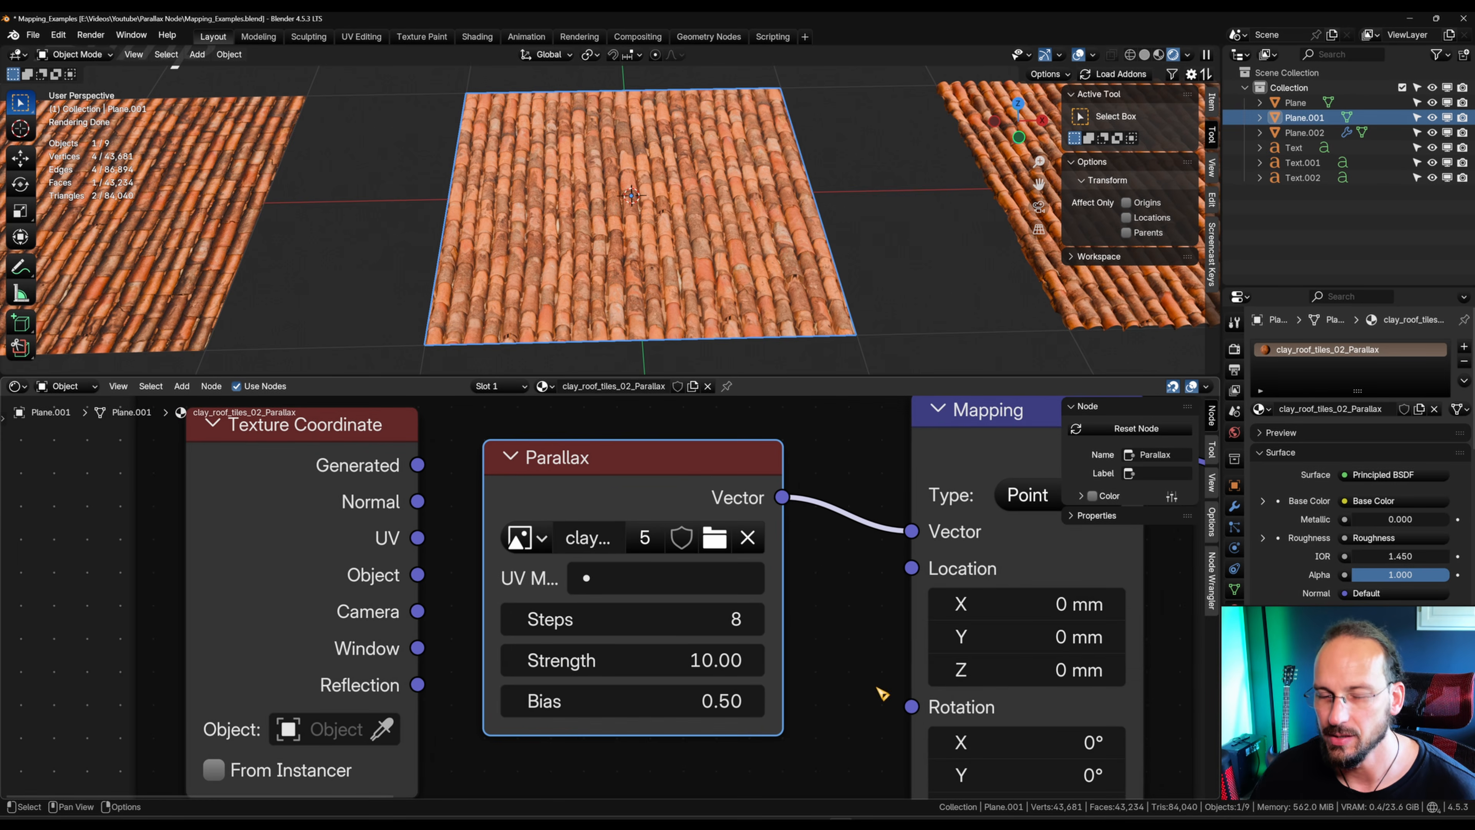
{"action": "left_click", "coordinate": [677, 579]}
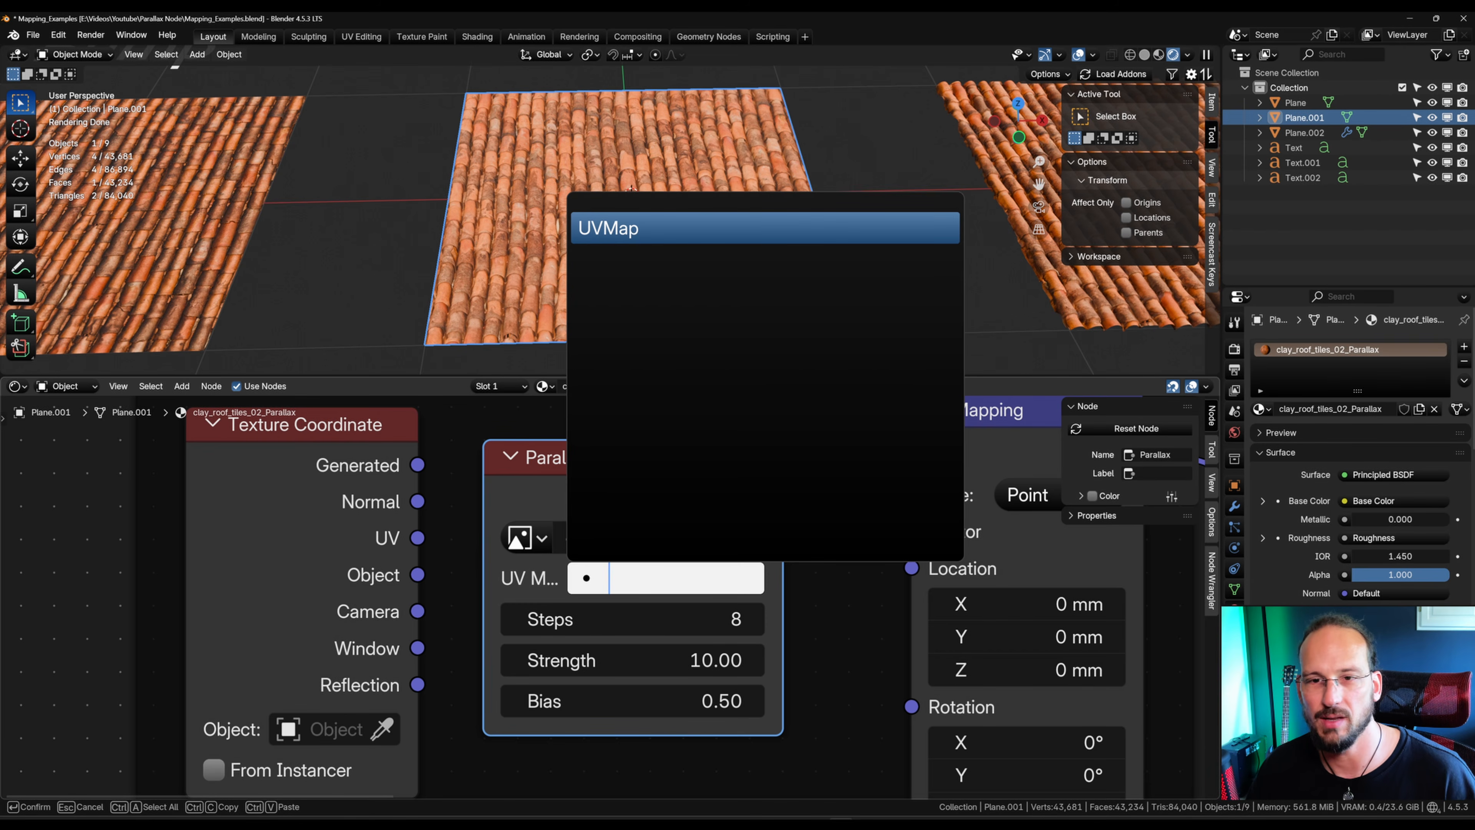
{"action": "left_click", "coordinate": [523, 494]}
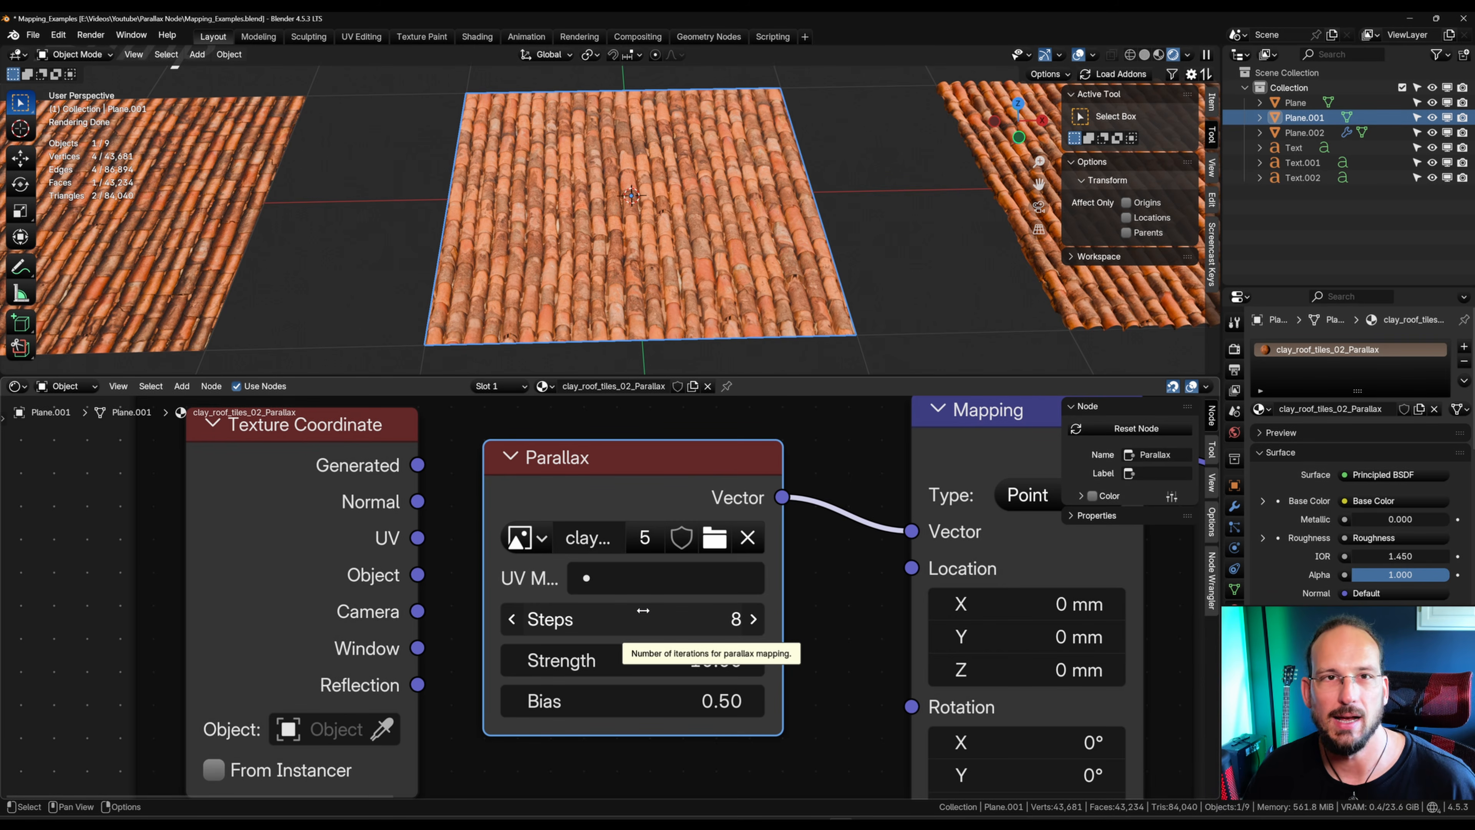
Step: Set the Parallax node's Steps to 10 and its Strength to 8.02
{"action": "left_click_drag", "start_coordinate": [645, 615], "coordinate": [602, 617]}
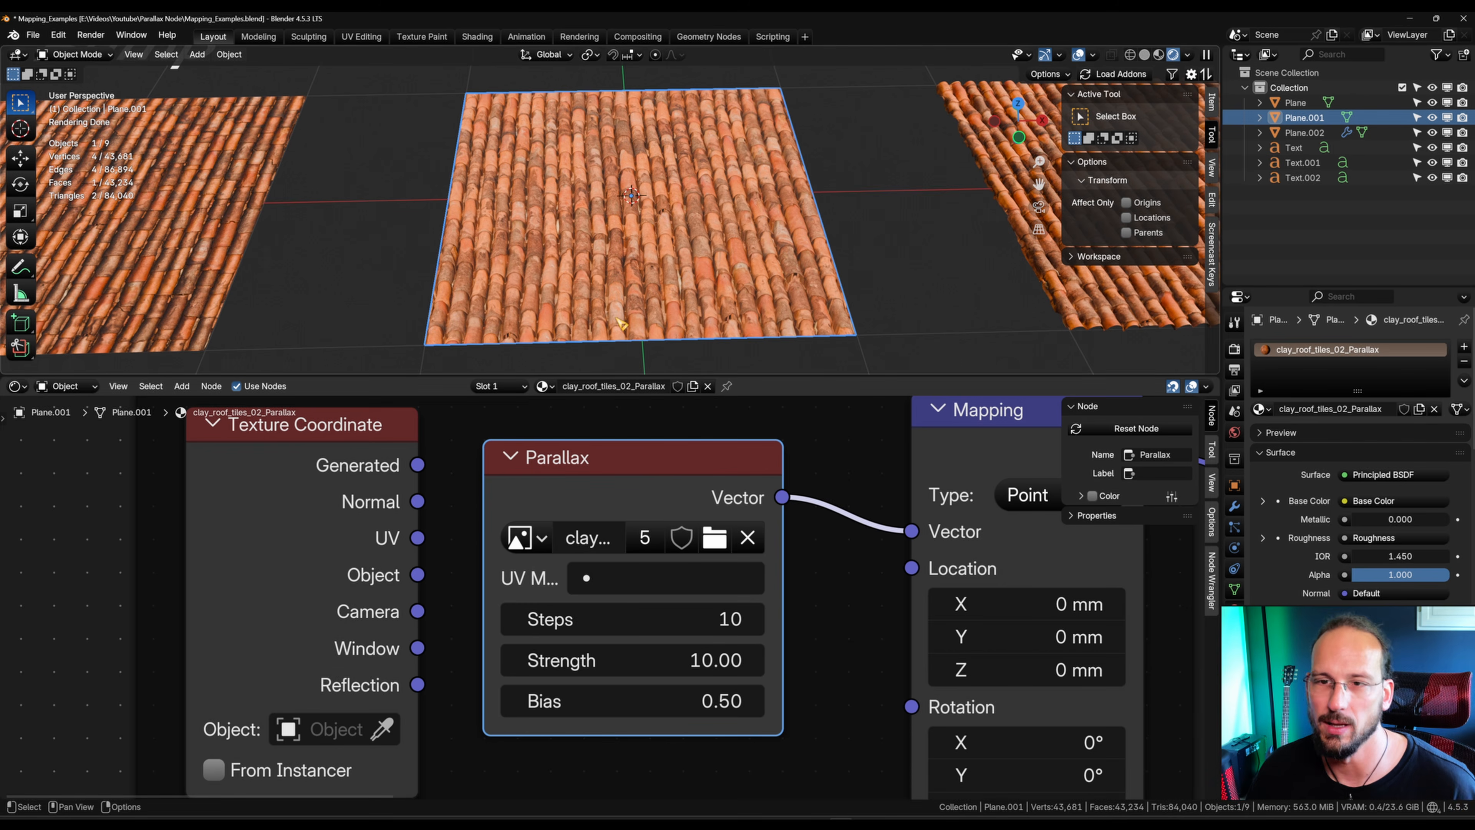
{"action": "mouse_move", "coordinate": [666, 608]}
{"action": "left_mouse_down"}
{"action": "mouse_move", "coordinate": [741, 607]}
{"action": "mouse_move", "coordinate": [648, 607]}
{"action": "mouse_move", "coordinate": [666, 608]}
{"action": "left_mouse_up"}
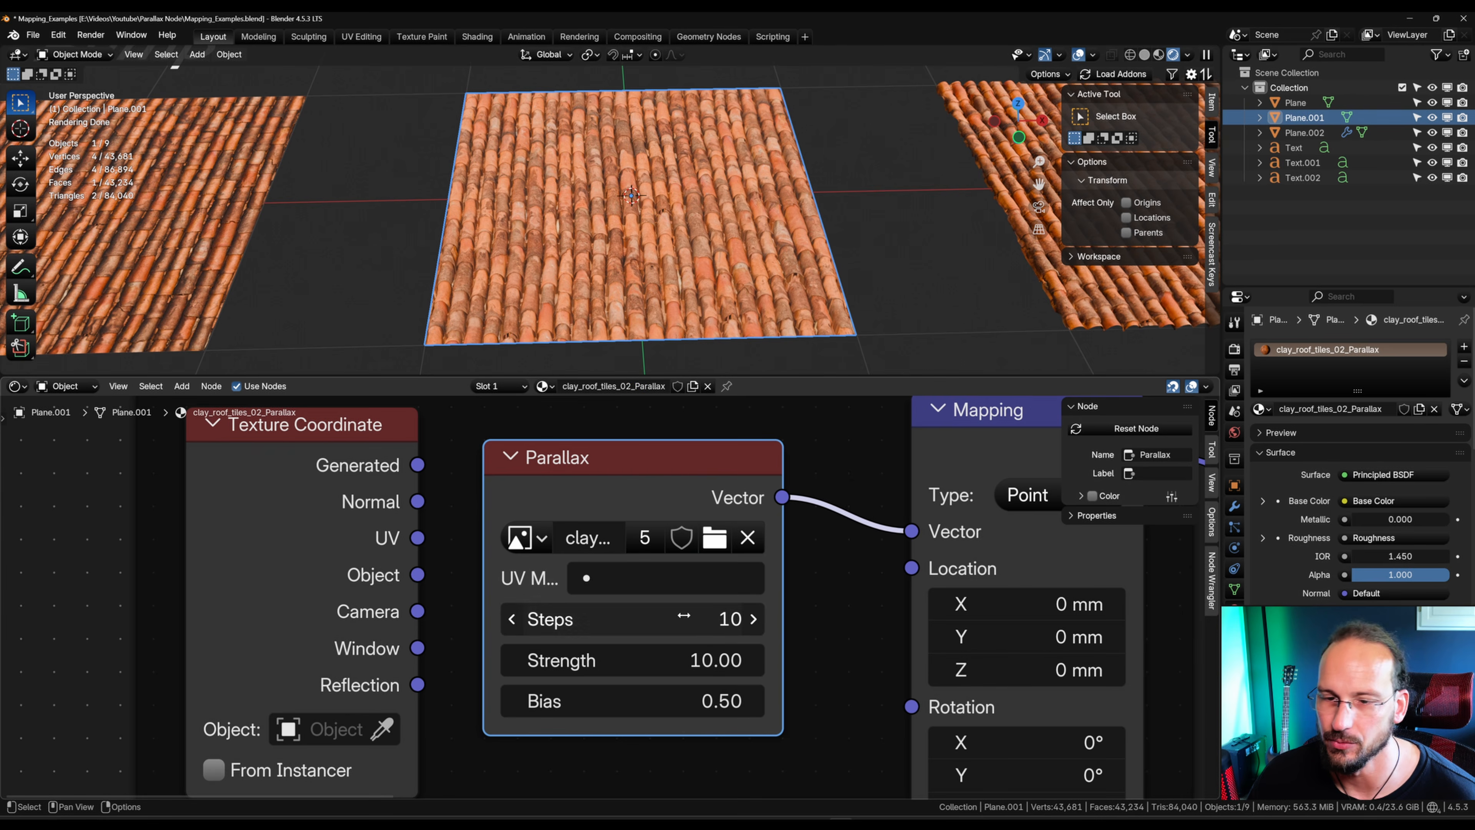
{"action": "mouse_move", "coordinate": [662, 662]}
{"action": "left_mouse_down"}
{"action": "mouse_move", "coordinate": [554, 662]}
{"action": "mouse_move", "coordinate": [648, 662]}
{"action": "left_mouse_up"}
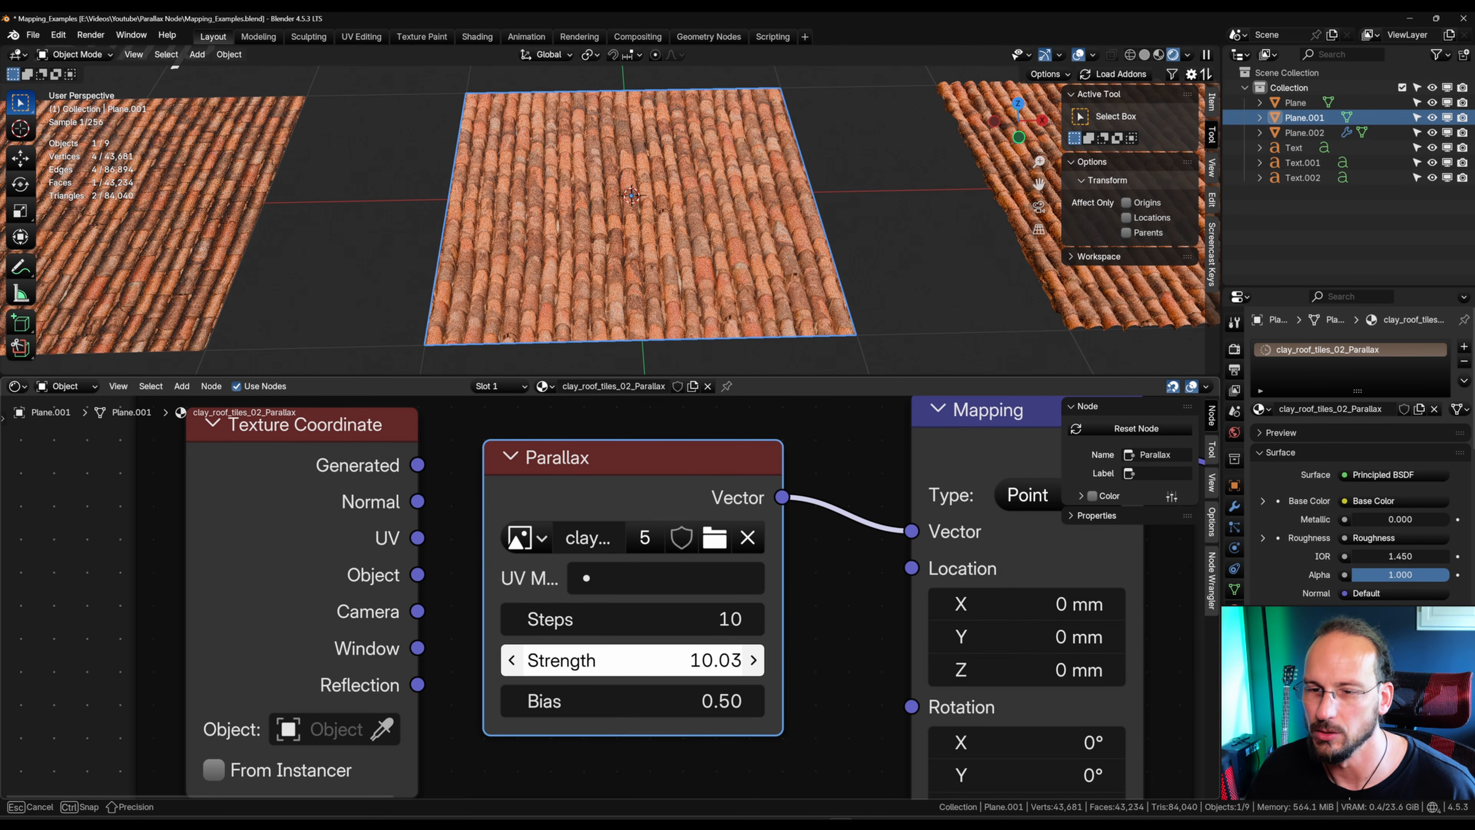
{"action": "left_click_drag", "start_coordinate": [647, 662], "coordinate": [645, 662]}
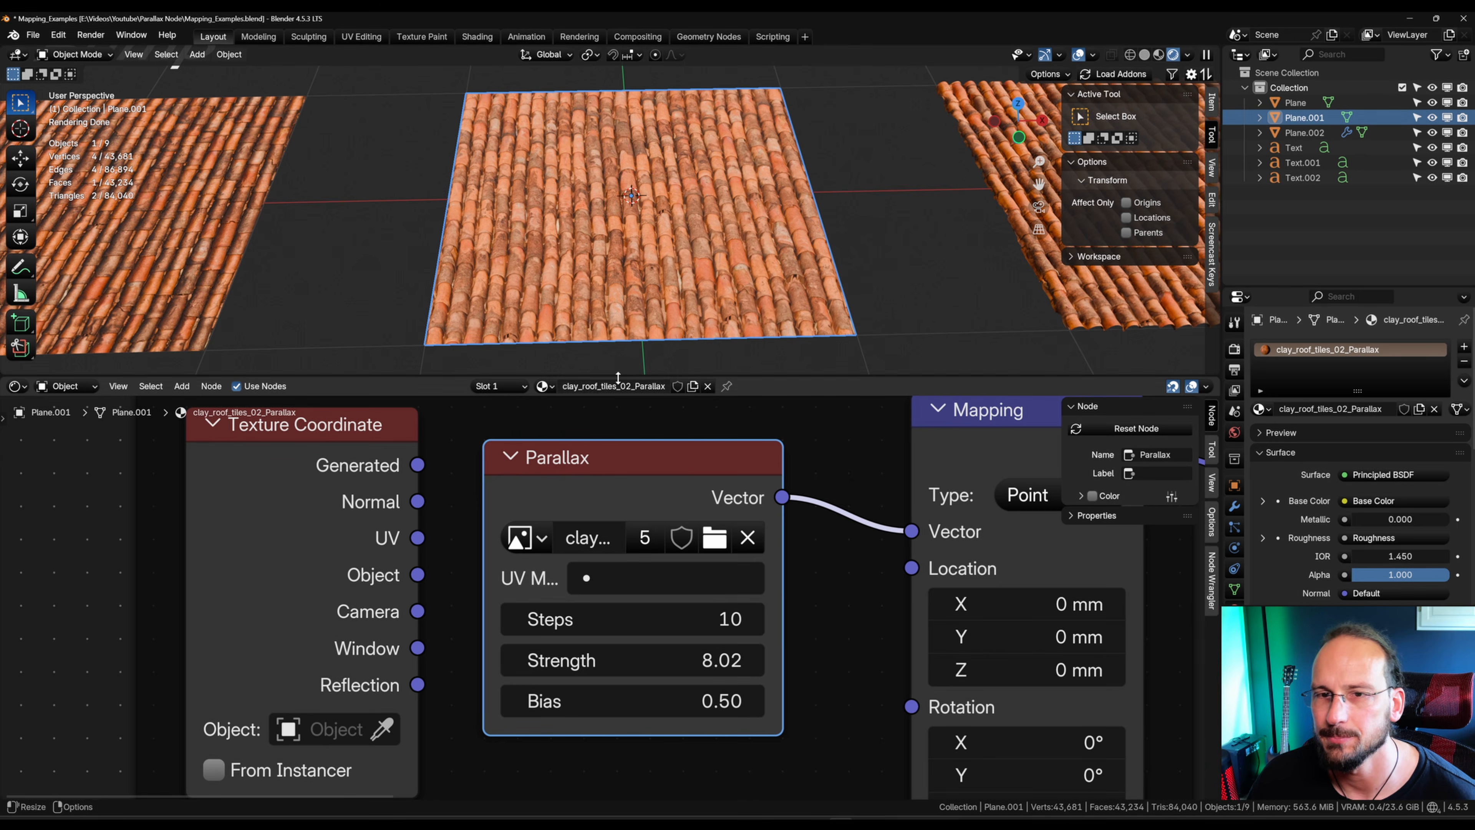
Step: Compare the Displacement node's Midlevel and Scale settings with the Parallax node's, and examine the parallax effect on the plane from several angles
{"action": "middle_click_drag", "start_coordinate": [563, 260], "coordinate": [576, 204]}
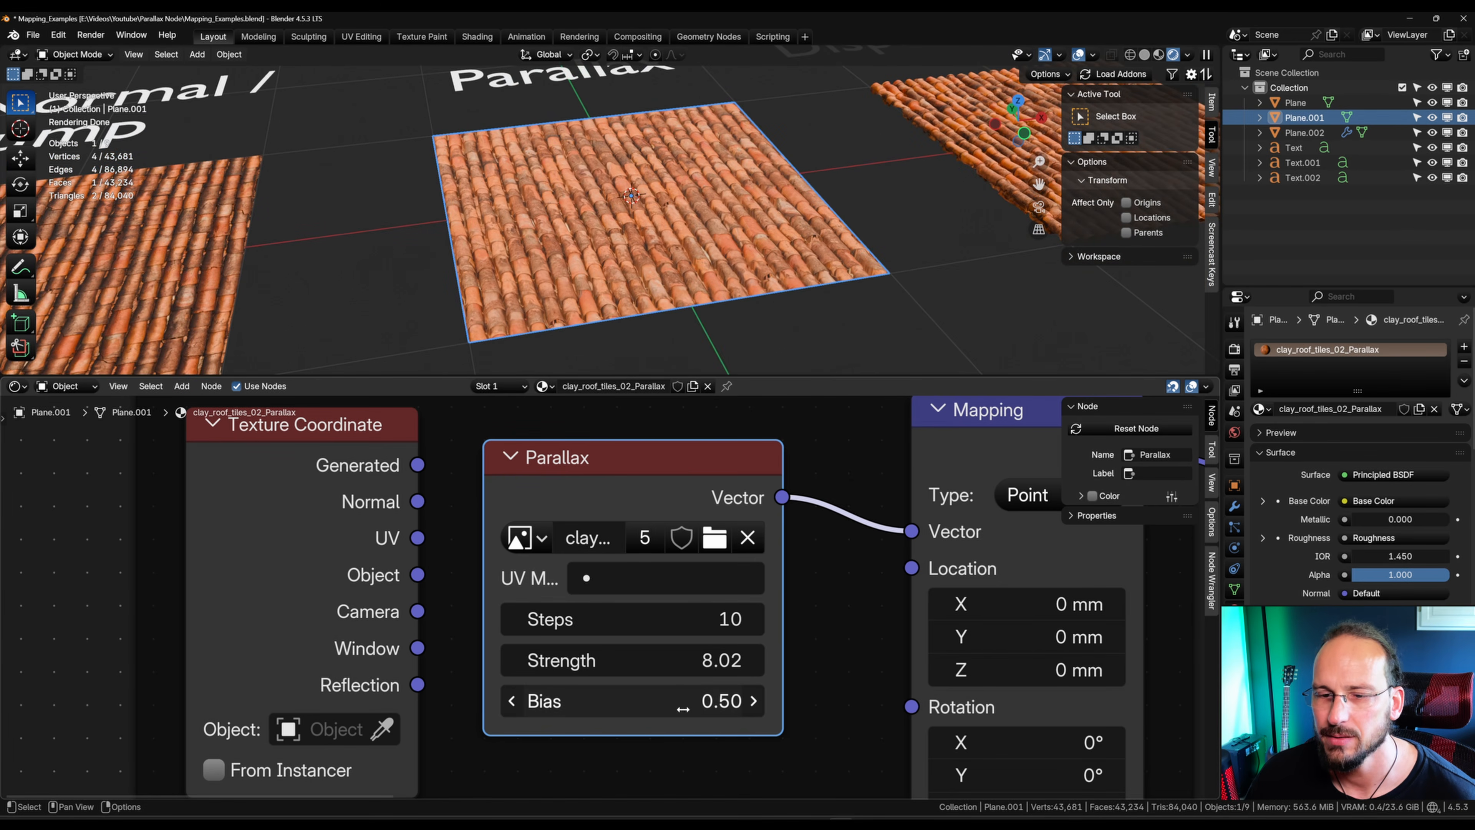
{"action": "scroll", "coordinate": [711, 549], "scroll_direction": "down", "scroll_amount": 4}
{"action": "scroll", "coordinate": [982, 651], "scroll_direction": "down", "scroll_amount": 4}
{"action": "middle_click_drag", "start_coordinate": [981, 651], "coordinate": [392, 453]}
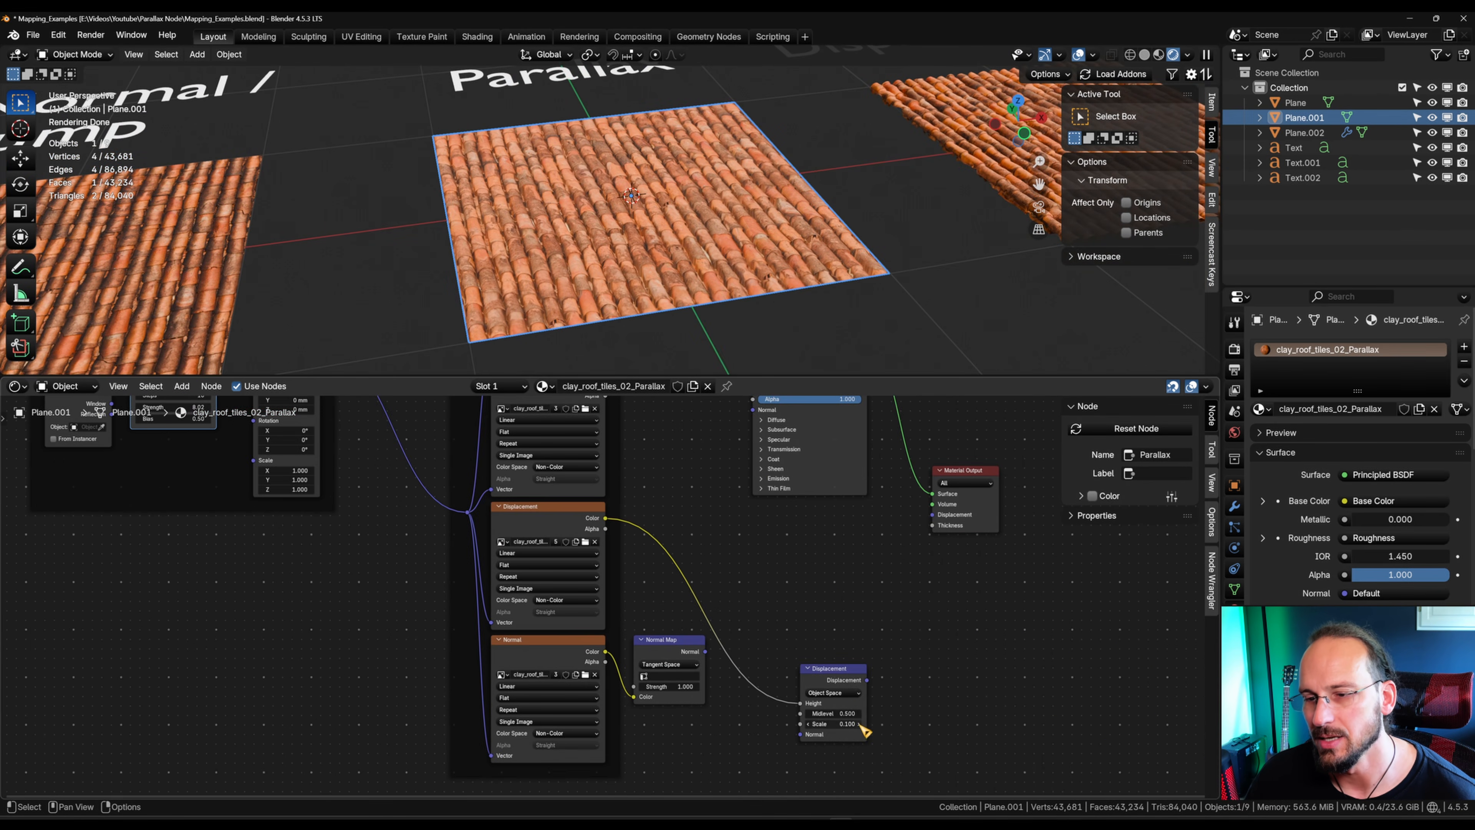
{"action": "middle_click_drag", "start_coordinate": [346, 518], "coordinate": [813, 660]}
{"action": "scroll", "coordinate": [665, 558], "scroll_direction": "up", "scroll_amount": 12}
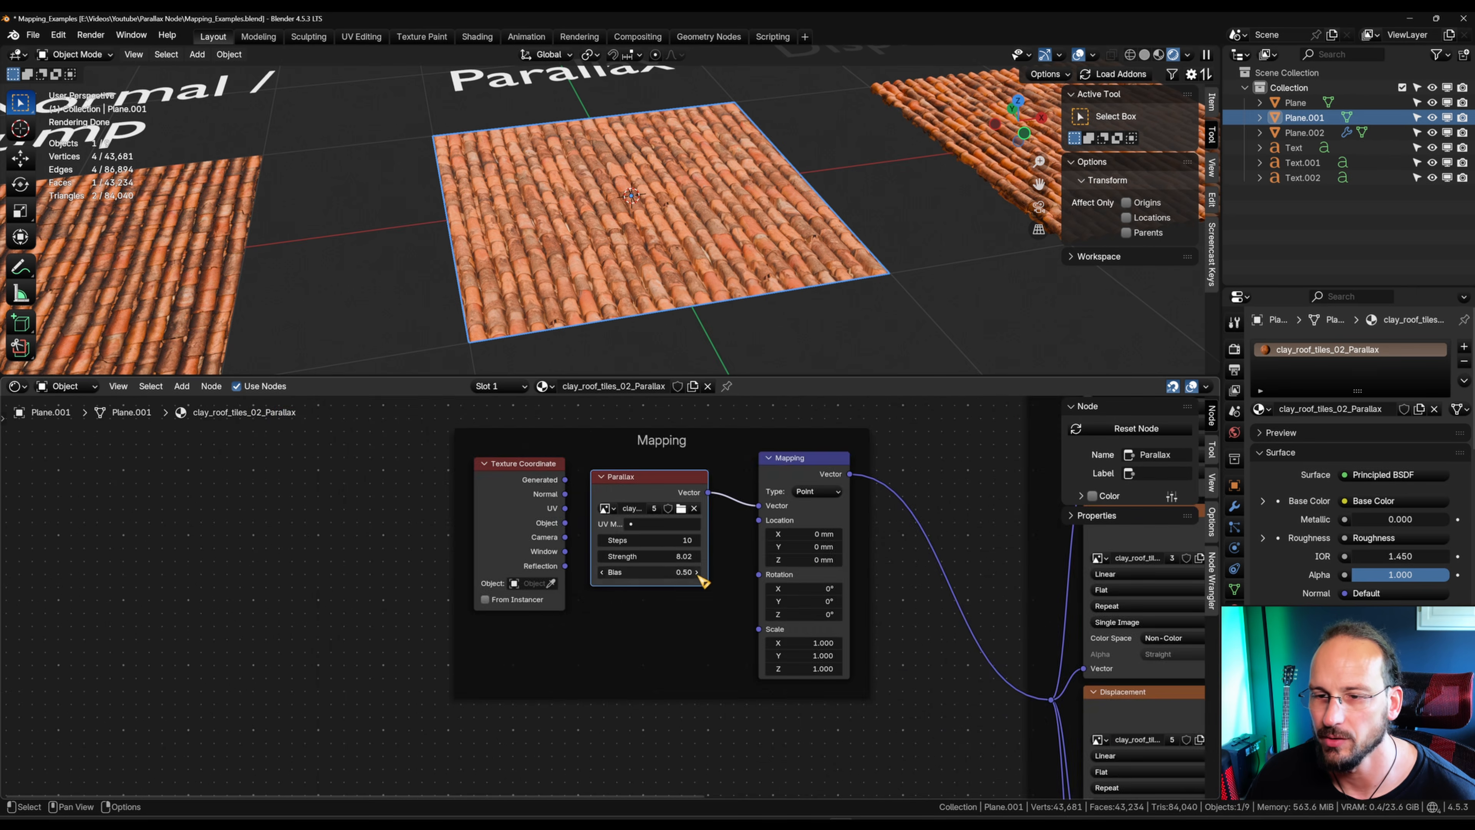
{"action": "mouse_move", "coordinate": [656, 604]}
{"action": "left_mouse_down"}
{"action": "mouse_move", "coordinate": [729, 605]}
{"action": "mouse_move", "coordinate": [569, 604]}
{"action": "mouse_move", "coordinate": [656, 604]}
{"action": "left_mouse_up"}
{"action": "middle_click_drag", "start_coordinate": [796, 541], "coordinate": [778, 672]}
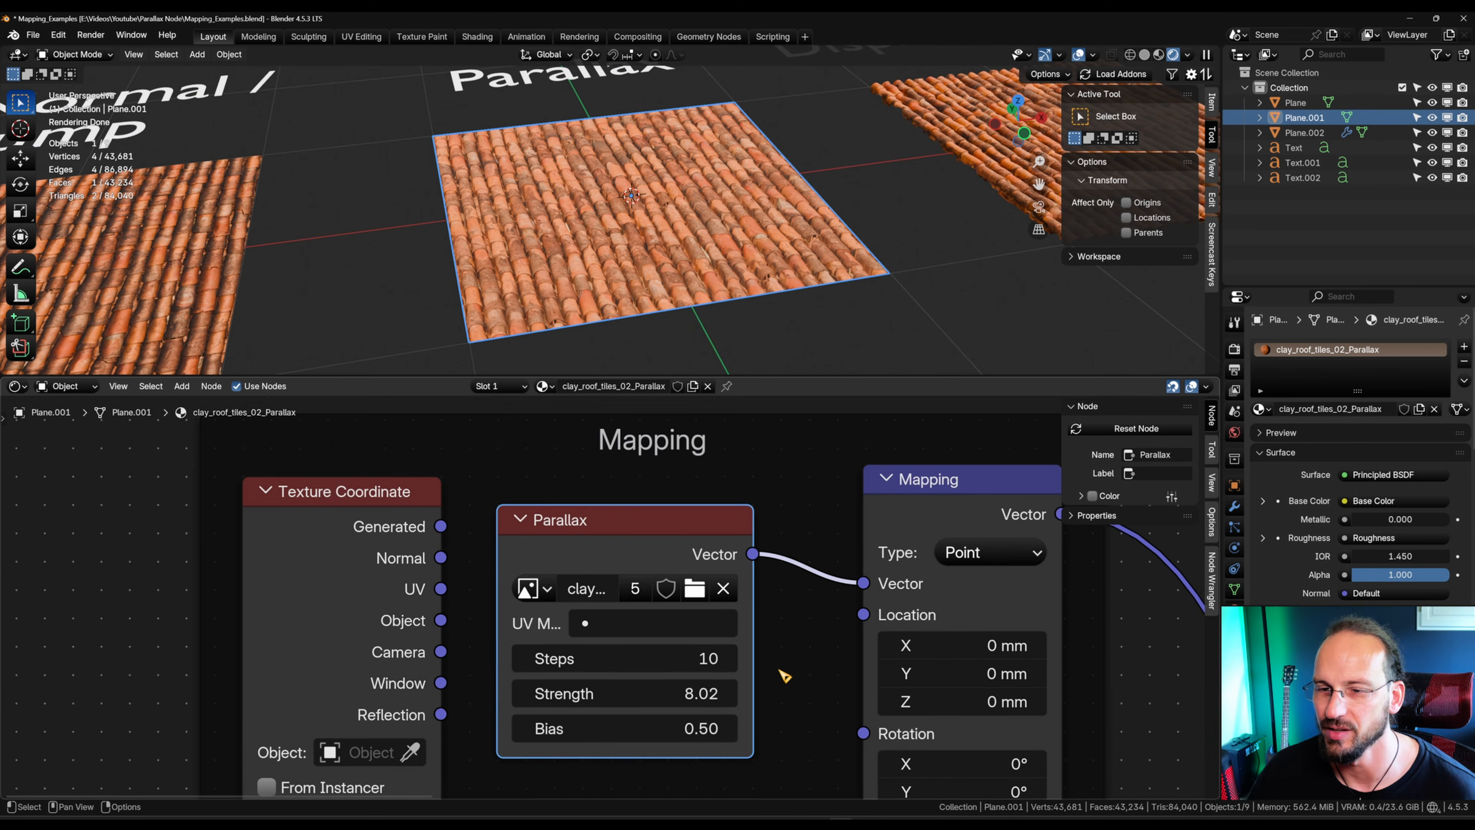
{"action": "scroll", "coordinate": [687, 720], "scroll_direction": "up", "scroll_amount": 1}
{"action": "scroll", "coordinate": [556, 301], "scroll_direction": "up", "scroll_amount": 6}
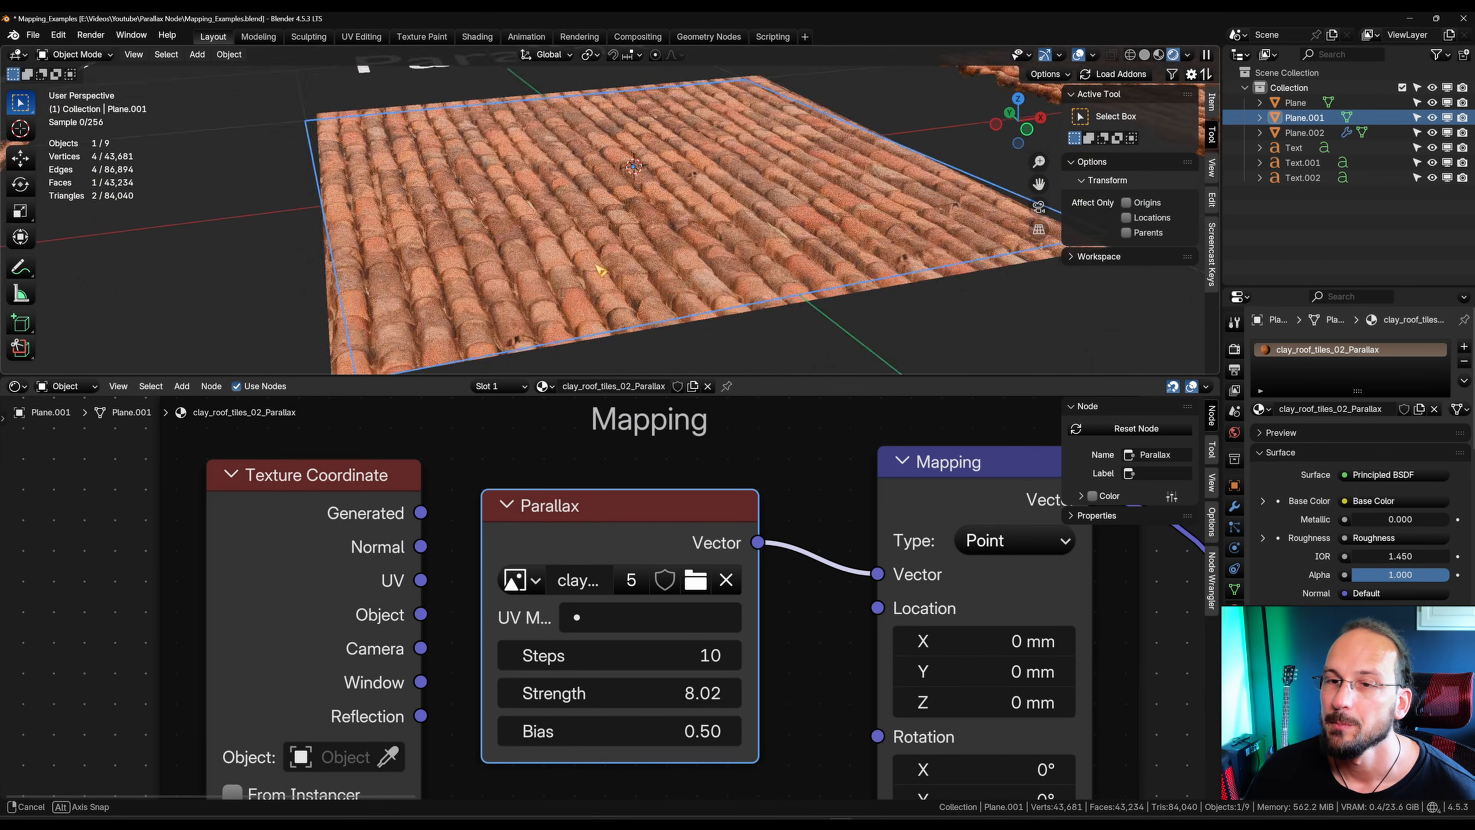
{"action": "scroll", "coordinate": [556, 301], "scroll_direction": "down", "scroll_amount": 6}
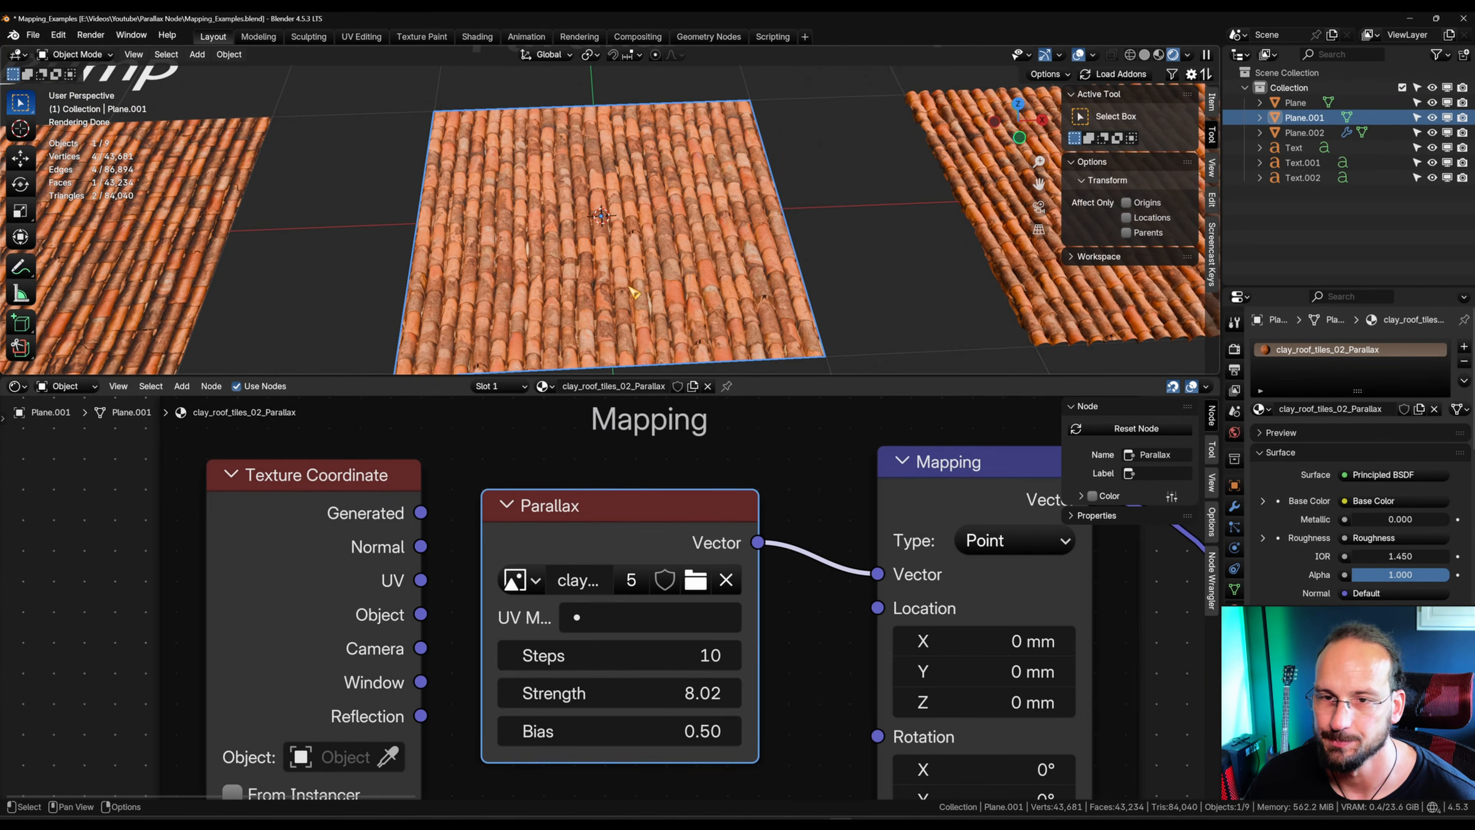
{"action": "middle_click_drag", "start_coordinate": [606, 268], "coordinate": [586, 245]}
{"action": "scroll", "coordinate": [596, 238], "scroll_direction": "down", "scroll_amount": 6}
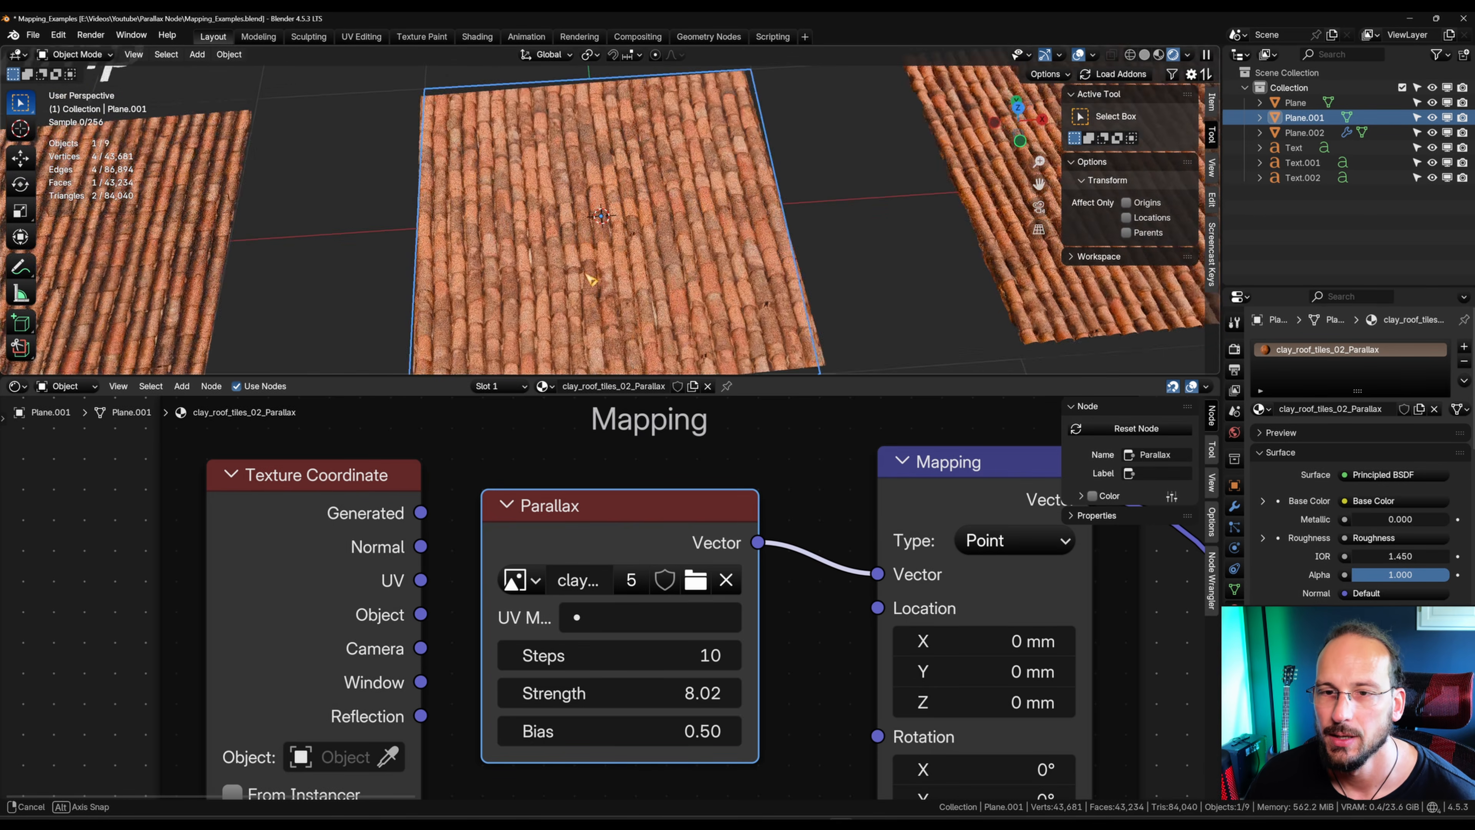
{"action": "middle_click_drag", "start_coordinate": [589, 259], "coordinate": [658, 299]}
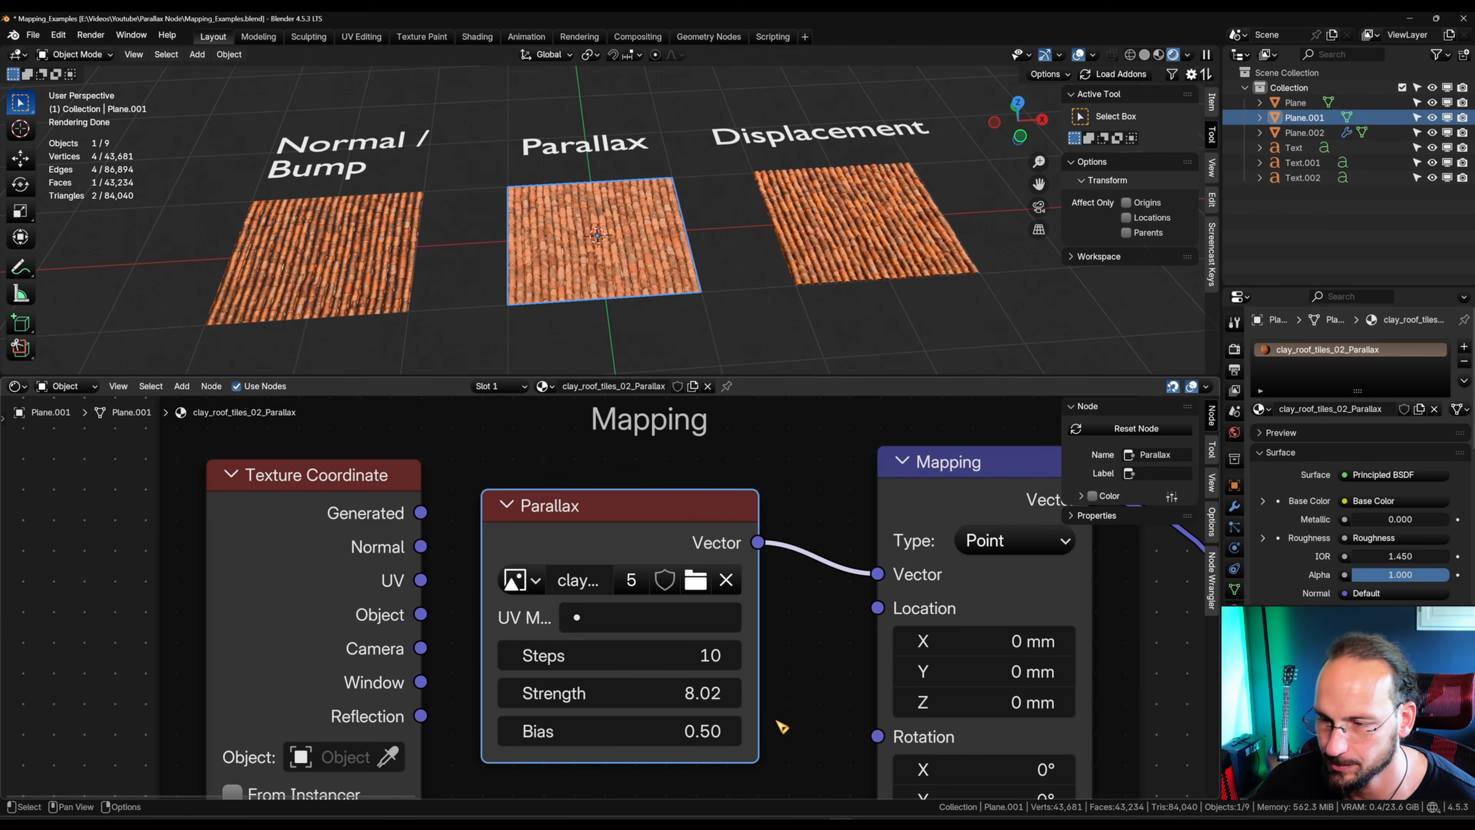
Step: Move the Normal Map node beside the Principled BSDF and connect its Normal output to the shader's Normal input
{"action": "scroll", "coordinate": [780, 726], "scroll_direction": "down", "scroll_amount": 5}
{"action": "middle_click_drag", "start_coordinate": [876, 655], "coordinate": [712, 632]}
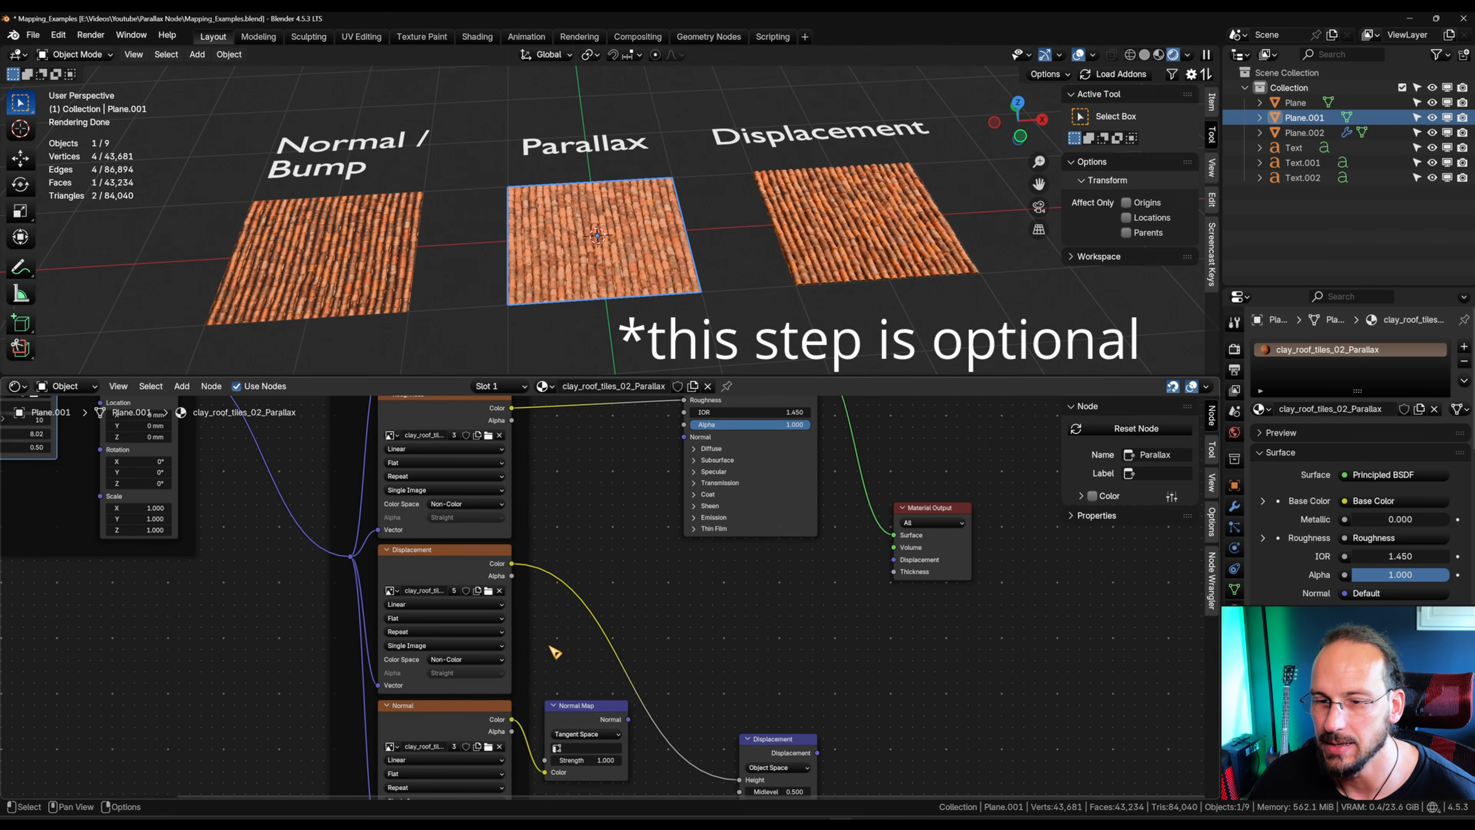
{"action": "left_click_drag", "start_coordinate": [599, 715], "coordinate": [611, 465]}
{"action": "middle_click_drag", "start_coordinate": [645, 486], "coordinate": [666, 664]}
{"action": "left_click_drag", "start_coordinate": [660, 648], "coordinate": [703, 616]}
Step: Examine the Parallax plane with its normal map up close and beside the Normal/Bump and Displacement planes
{"action": "scroll", "coordinate": [560, 251], "scroll_direction": "up", "scroll_amount": 4}
{"action": "scroll", "coordinate": [700, 305], "scroll_direction": "up", "scroll_amount": 5}
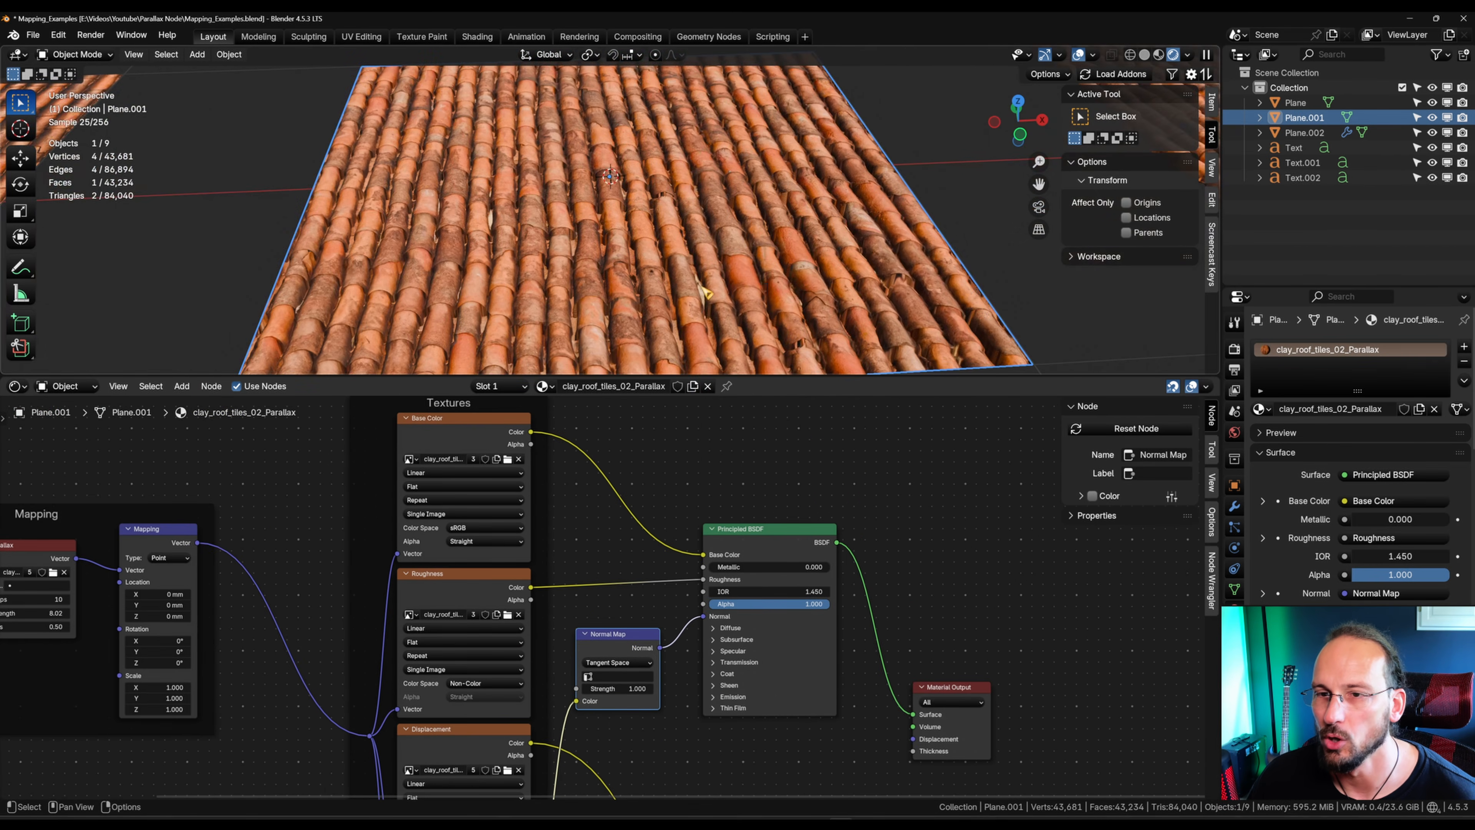
{"action": "middle_click_drag", "start_coordinate": [700, 307], "coordinate": [859, 318]}
{"action": "scroll", "coordinate": [704, 211], "scroll_direction": "up", "scroll_amount": 4}
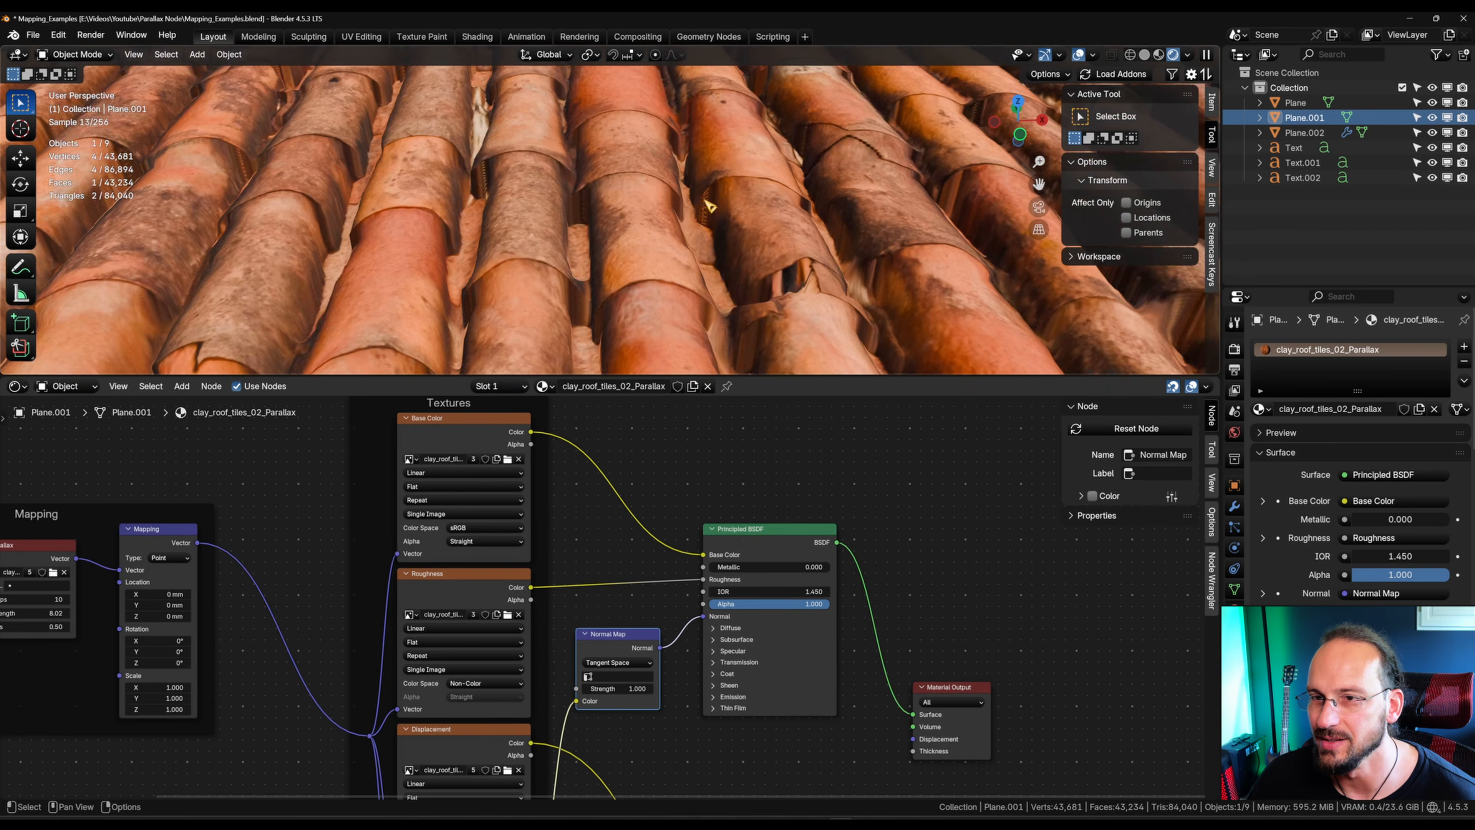
{"action": "scroll", "coordinate": [586, 259], "scroll_direction": "down", "scroll_amount": 10}
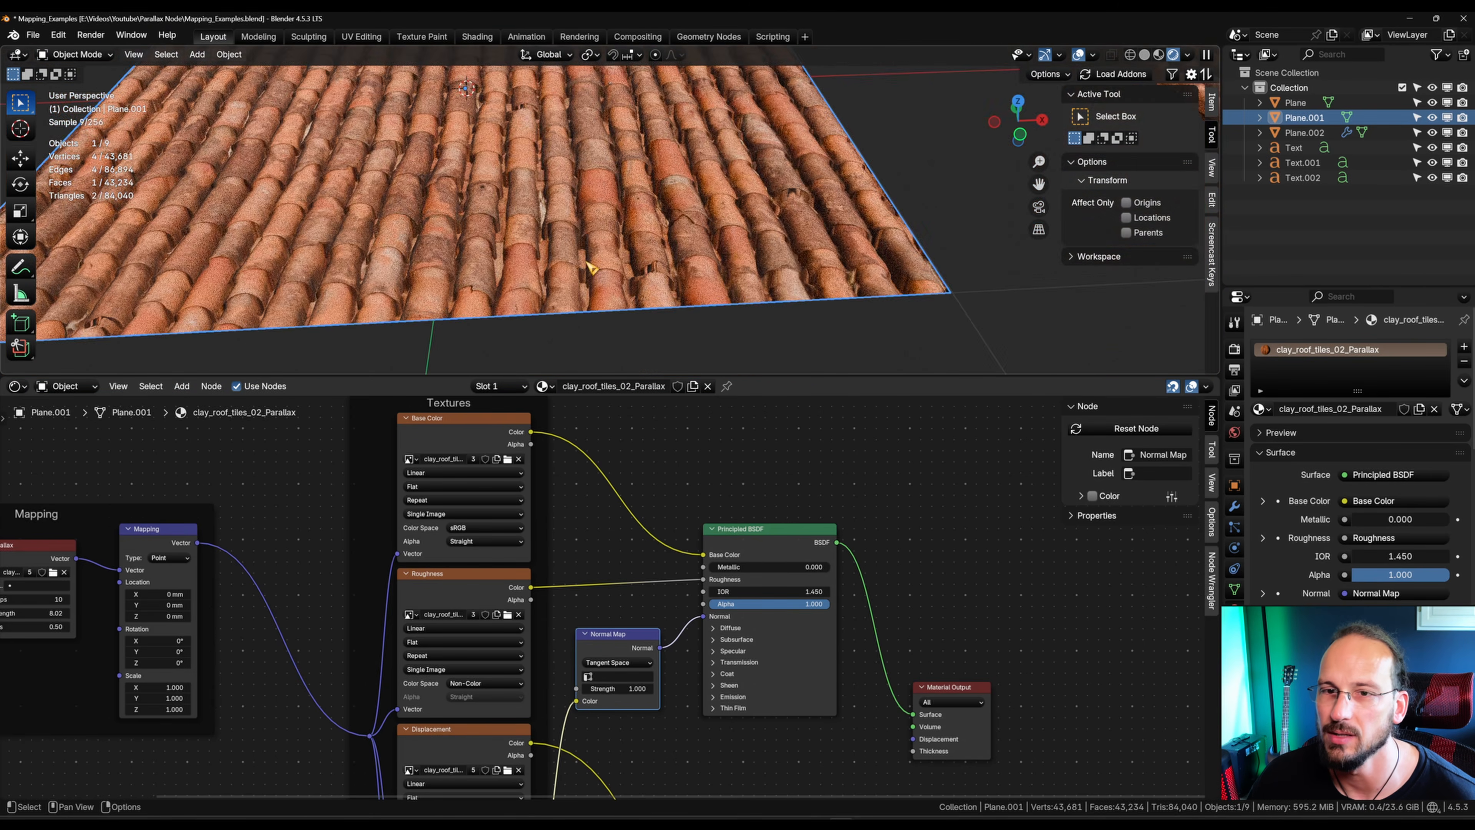
{"action": "scroll", "coordinate": [545, 221], "scroll_direction": "down", "scroll_amount": 3}
{"action": "scroll", "coordinate": [545, 221], "scroll_direction": "up", "scroll_amount": 4}
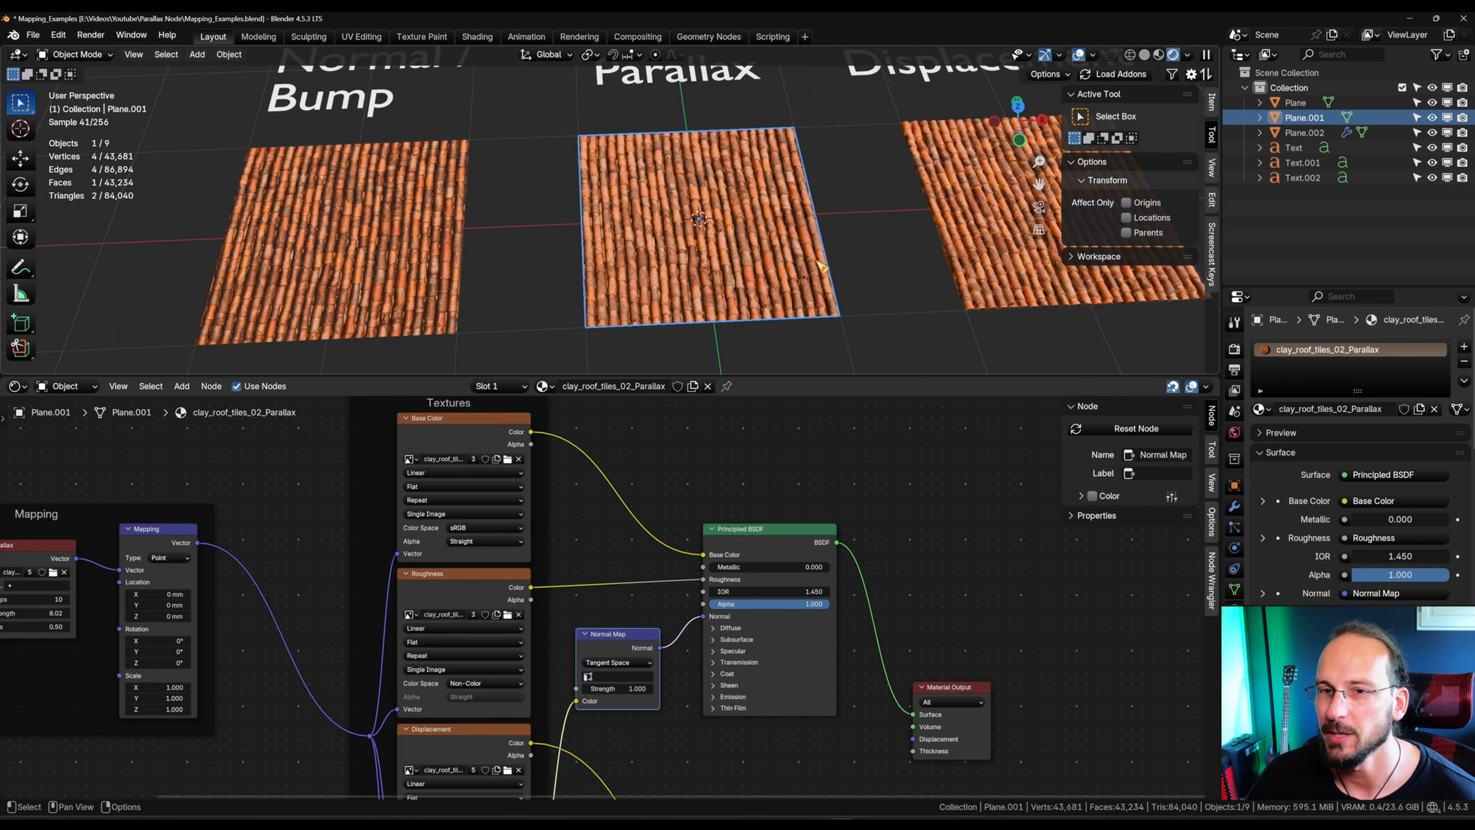
{"action": "middle_click_drag", "start_coordinate": [294, 585], "coordinate": [728, 587]}
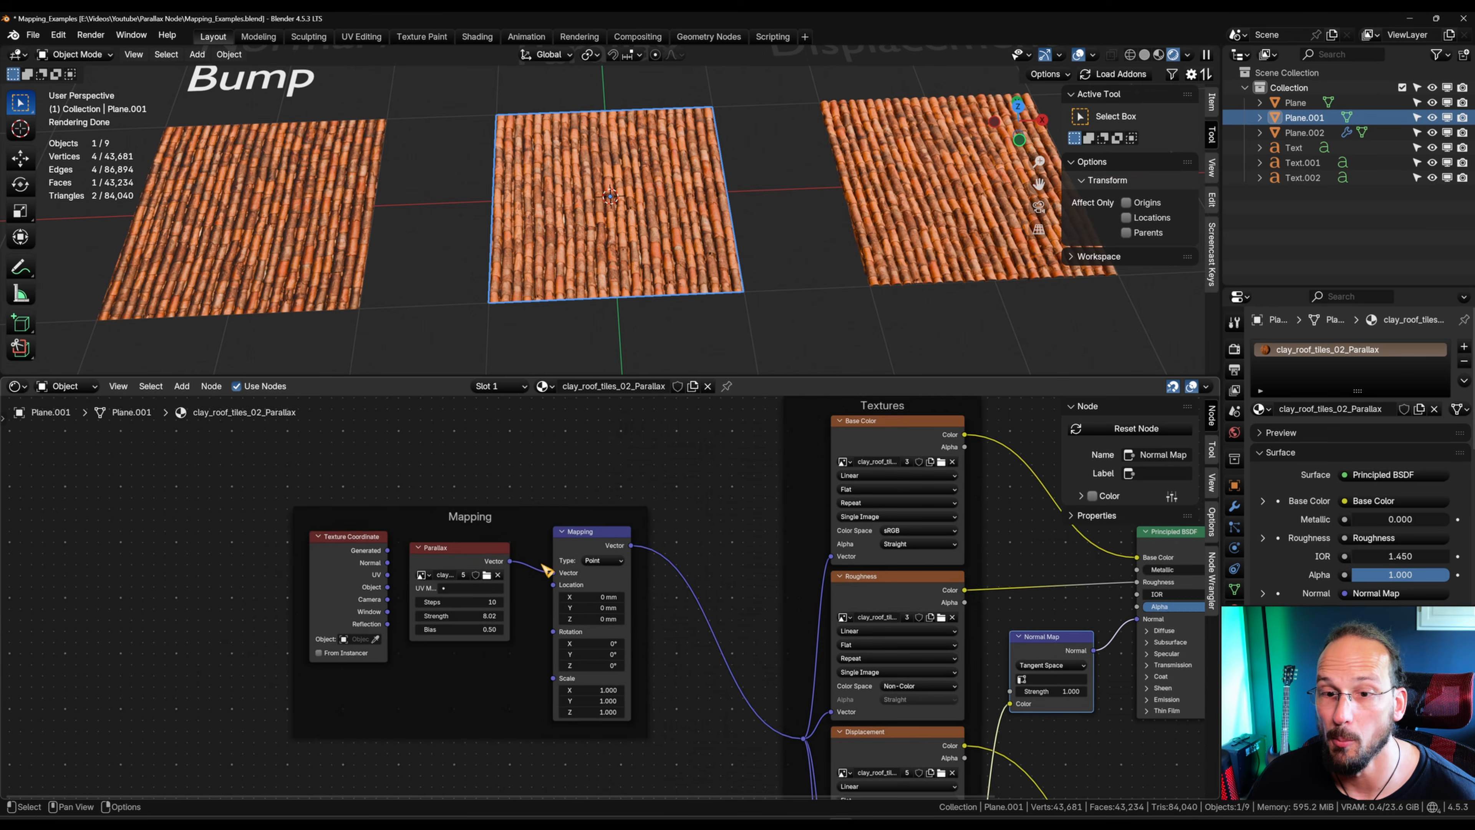
{"action": "scroll", "coordinate": [541, 564], "scroll_direction": "up", "scroll_amount": 1}
{"action": "scroll", "coordinate": [602, 253], "scroll_direction": "down", "scroll_amount": 3}
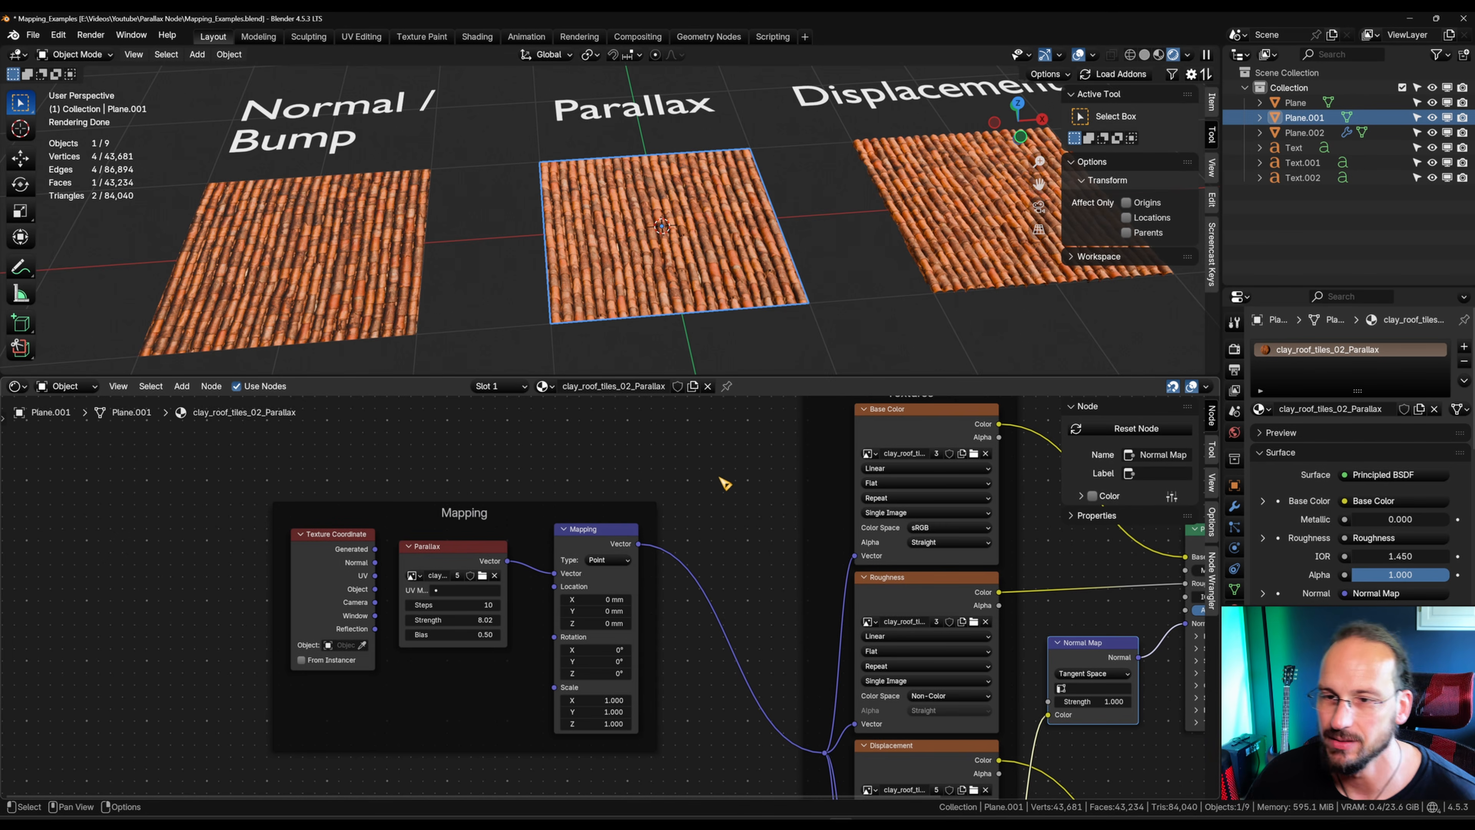
{"action": "key", "text": "KP_Decimal"}
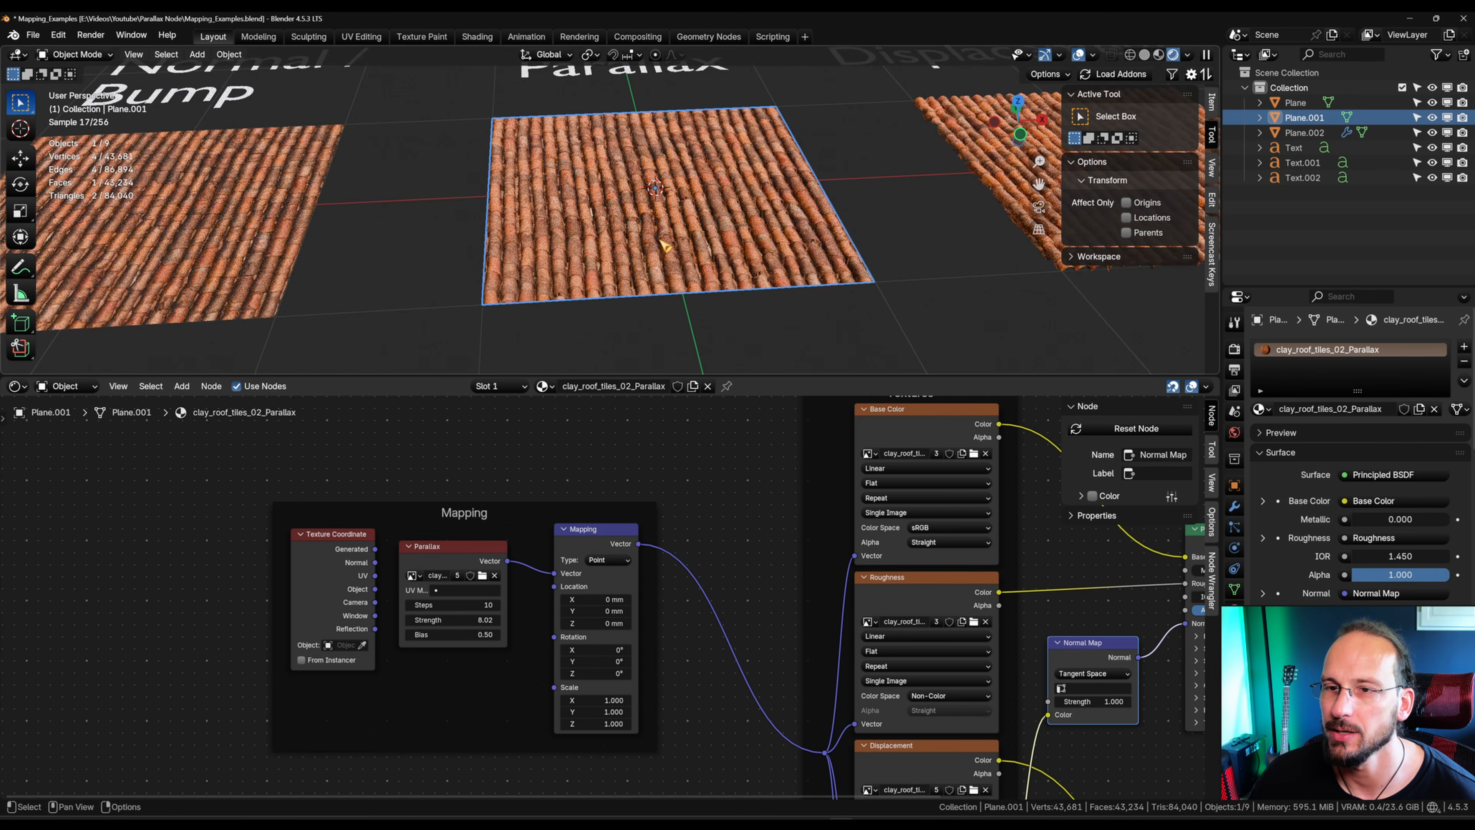
{"action": "scroll", "coordinate": [711, 254], "scroll_direction": "down", "scroll_amount": 2}
{"action": "scroll", "coordinate": [717, 244], "scroll_direction": "down", "scroll_amount": 2}
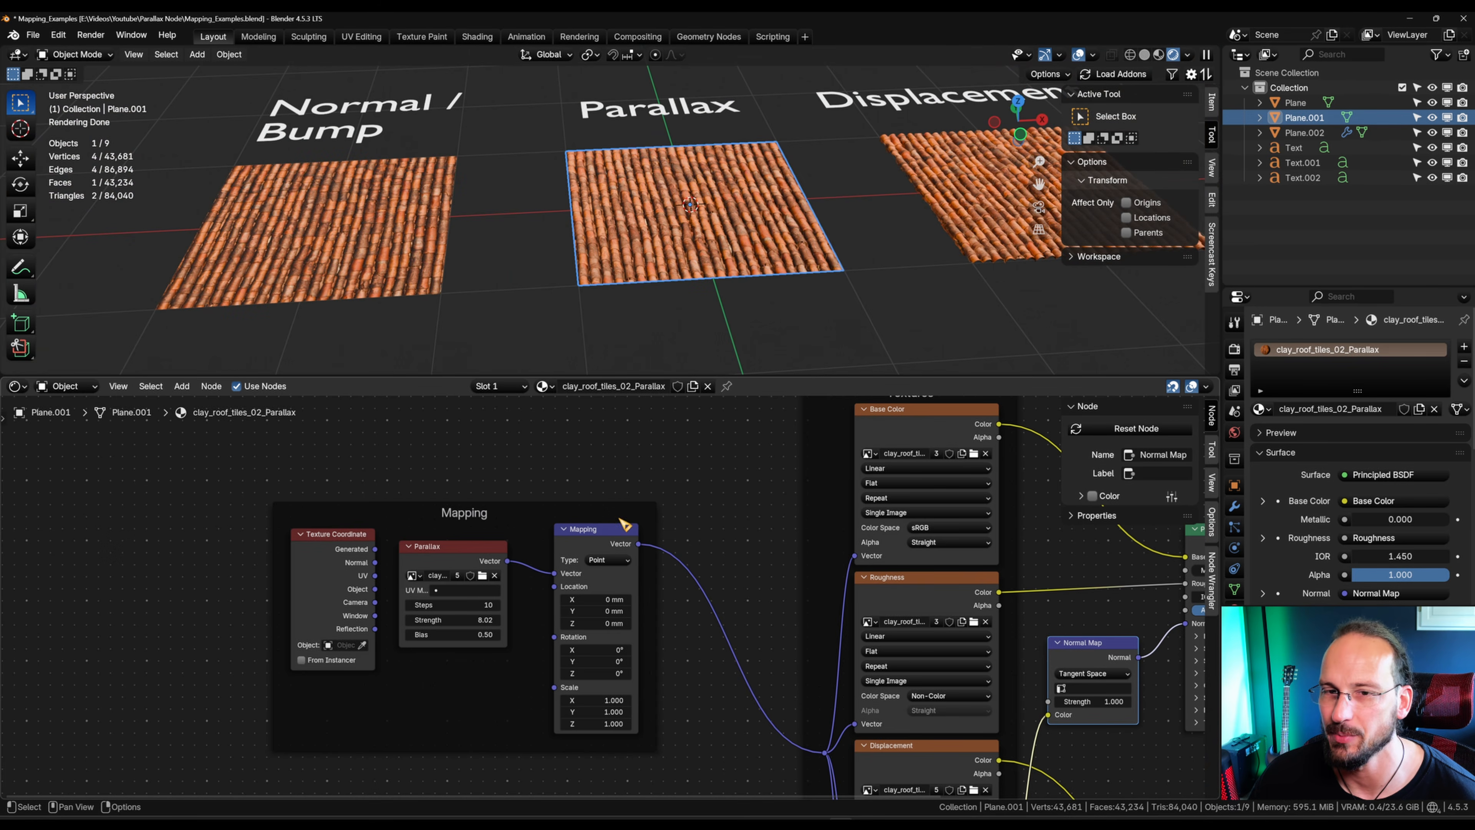
Step: Set the Parallax node's Strength to 11.44 and compare the three tile planes from several angles
{"action": "left_click_drag", "start_coordinate": [452, 619], "coordinate": [476, 619]}
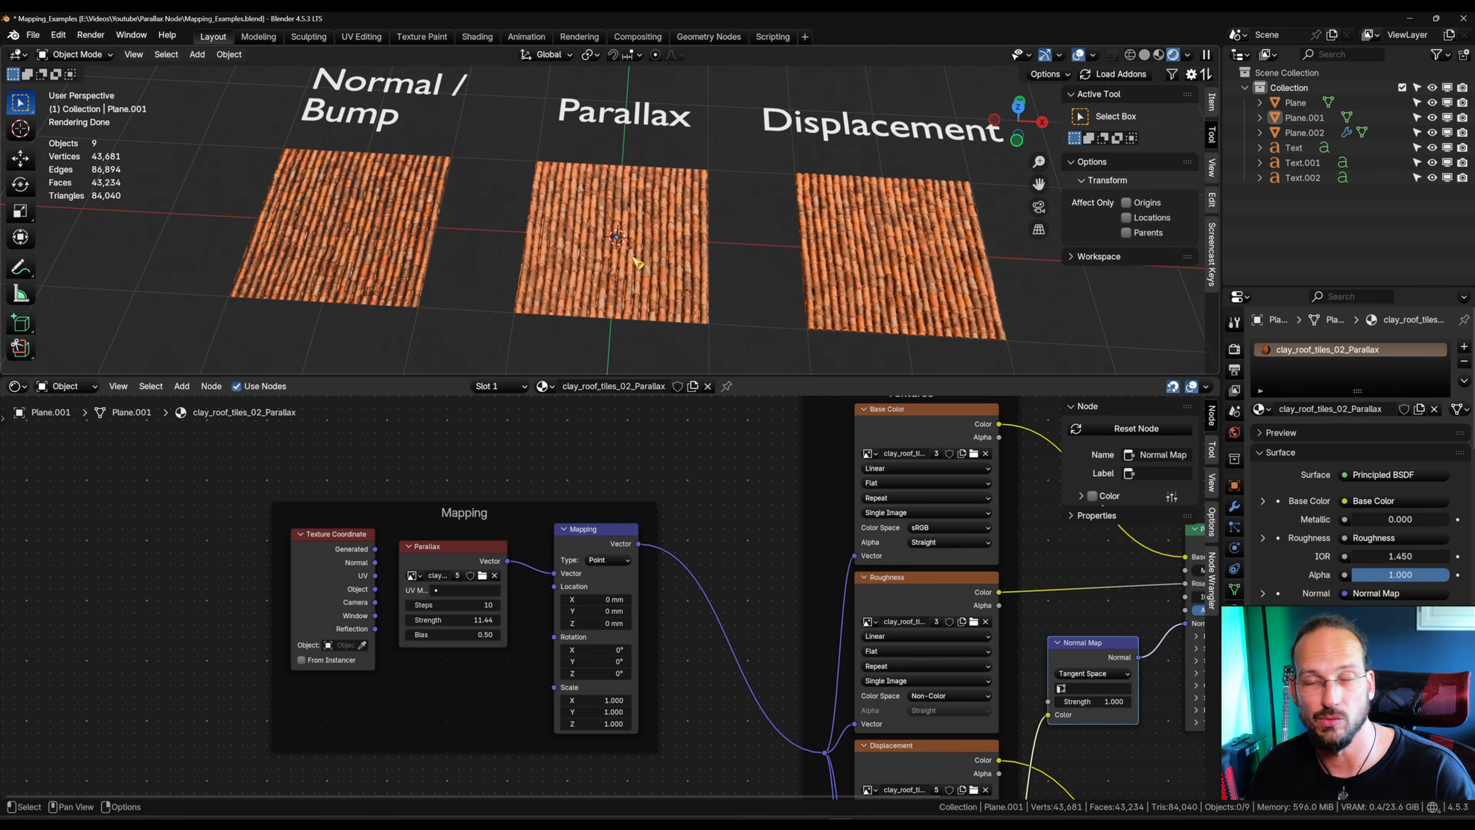
{"action": "middle_click_drag", "start_coordinate": [646, 259], "coordinate": [406, 296]}
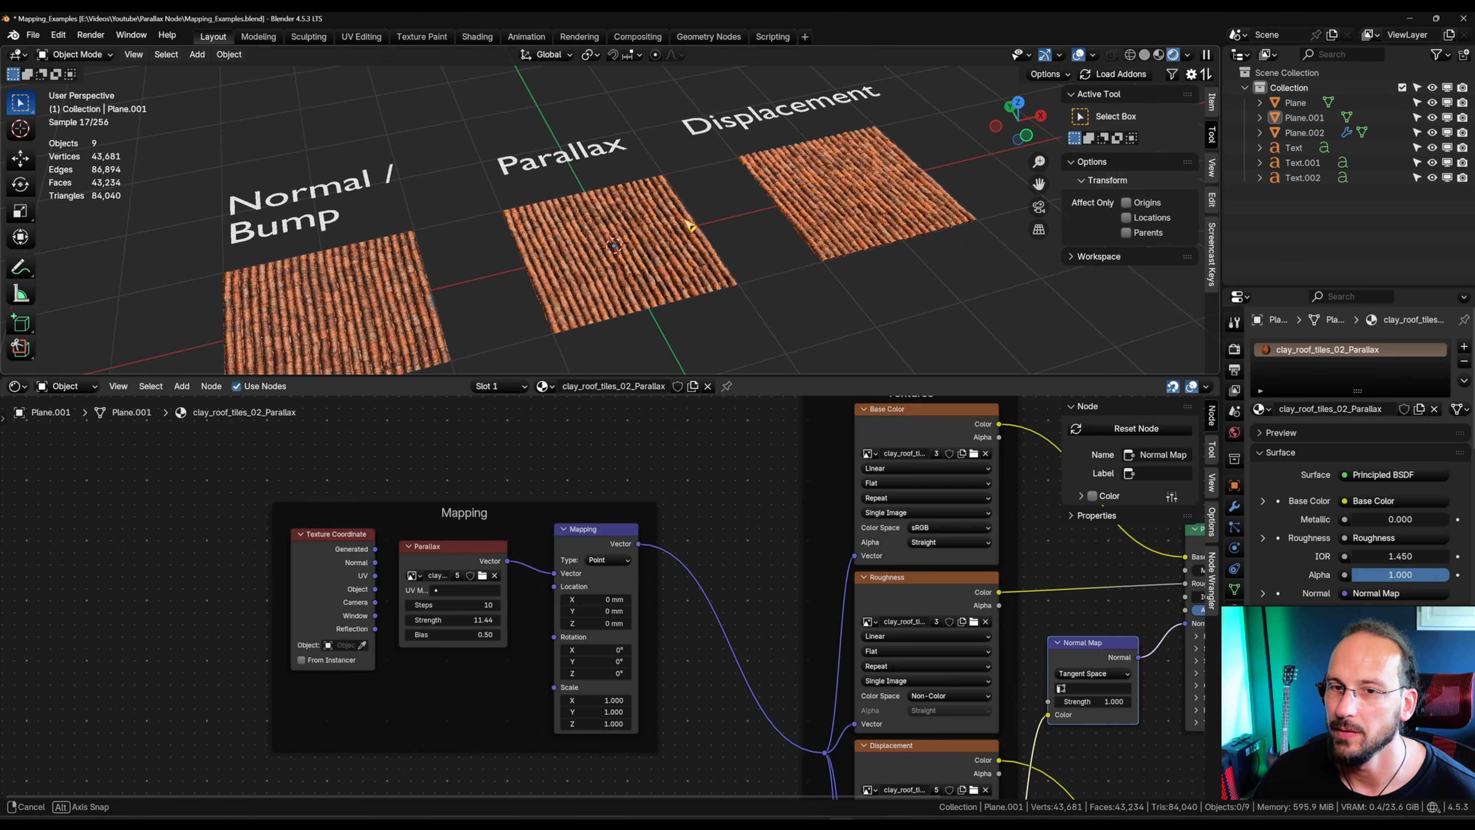
{"action": "middle_click_drag", "start_coordinate": [735, 230], "coordinate": [604, 230]}
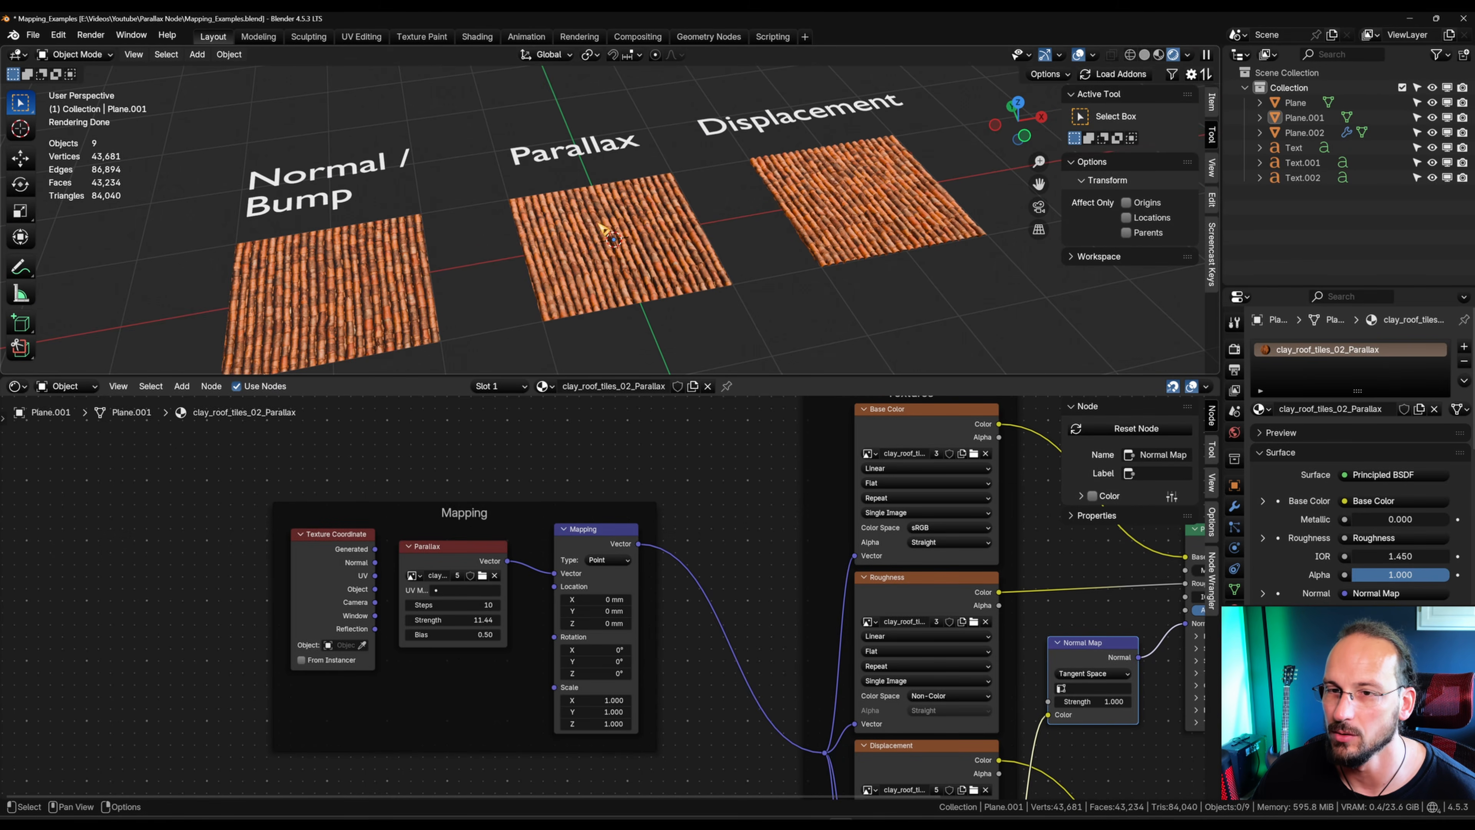
{"action": "middle_click_drag", "start_coordinate": [641, 277], "coordinate": [575, 169]}
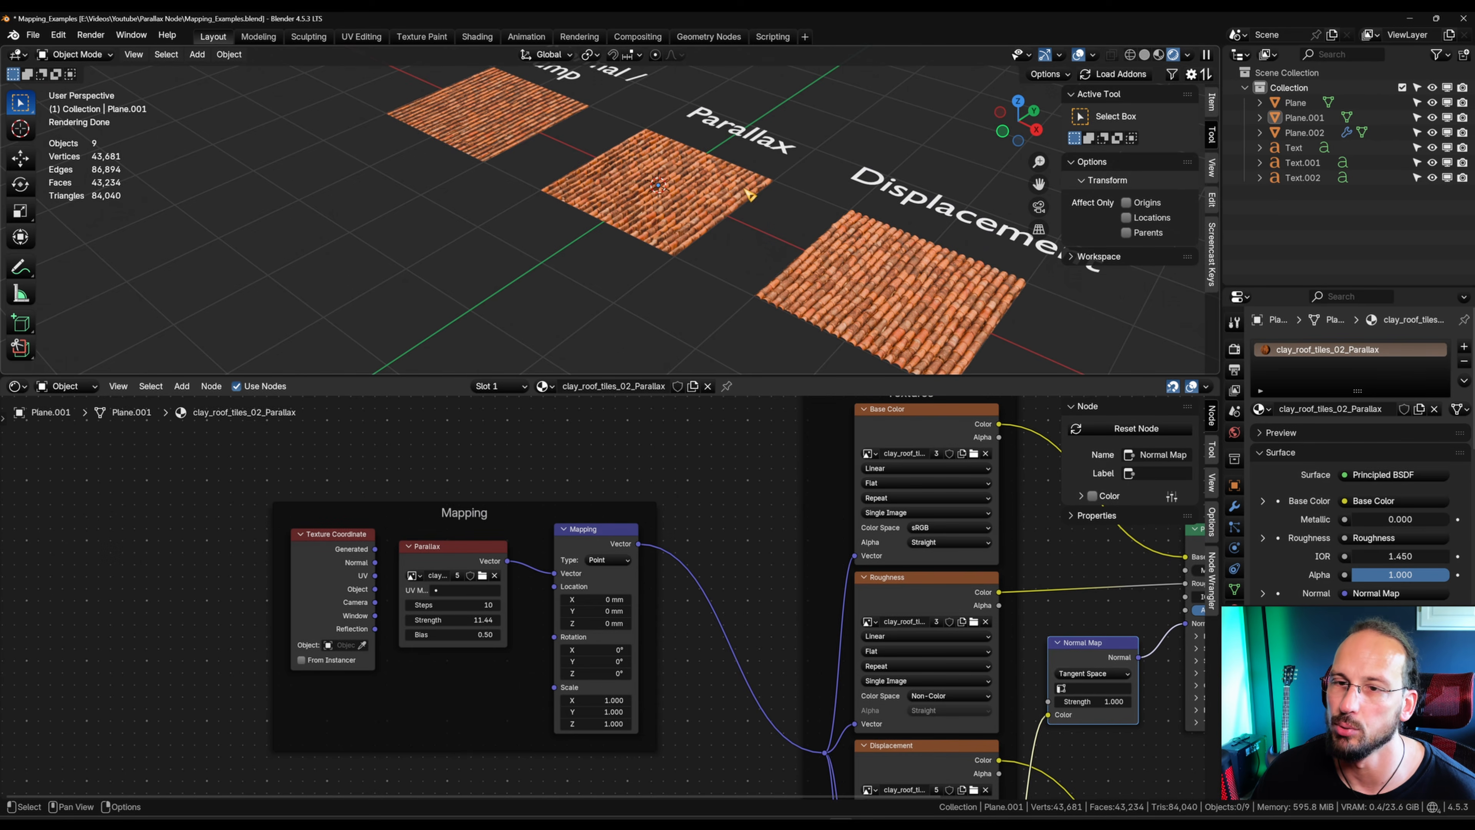
{"action": "middle_click_drag", "start_coordinate": [749, 195], "coordinate": [872, 211]}
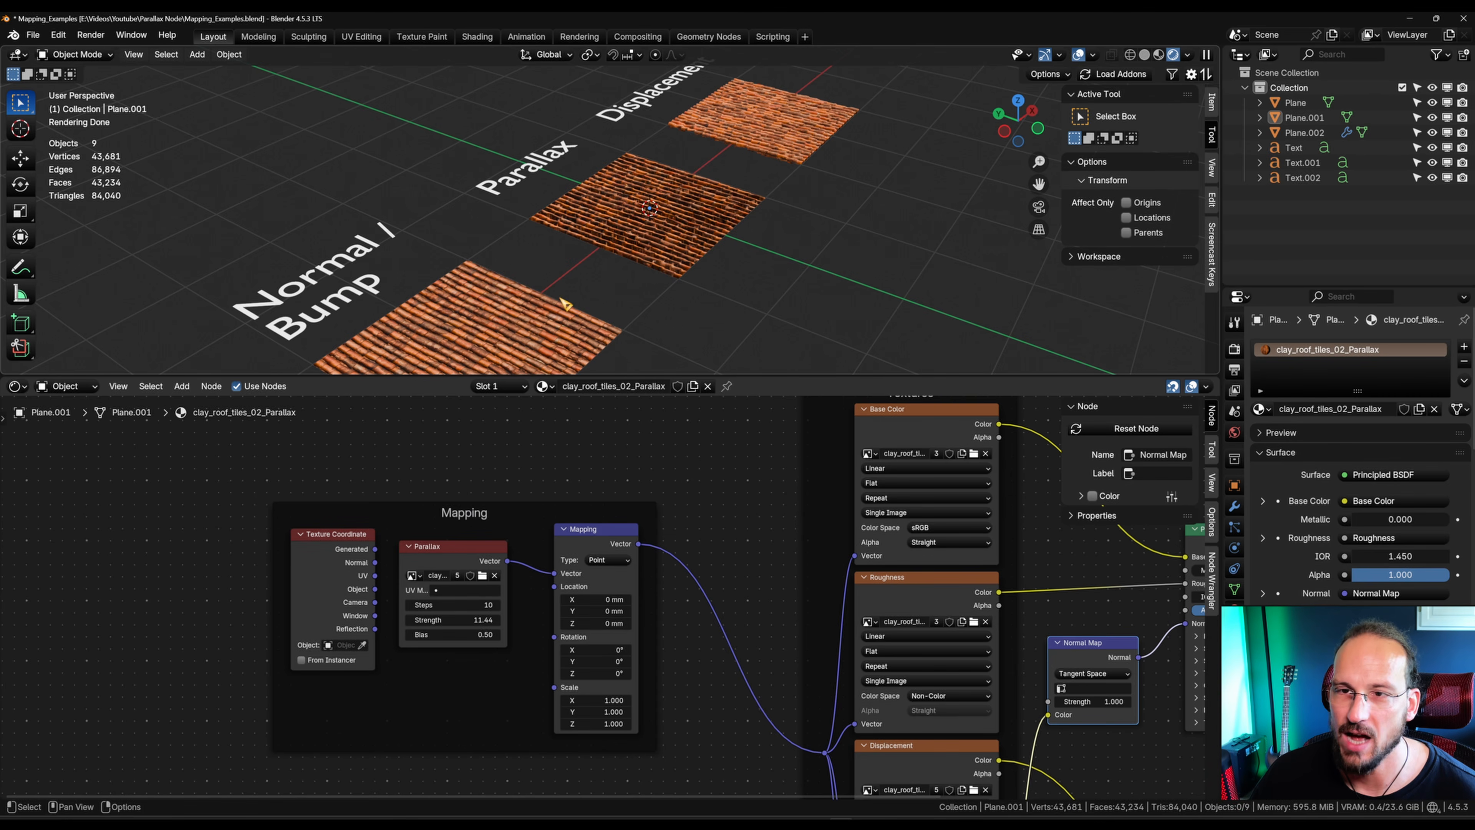
{"action": "middle_click_drag", "start_coordinate": [825, 153], "coordinate": [810, 154]}
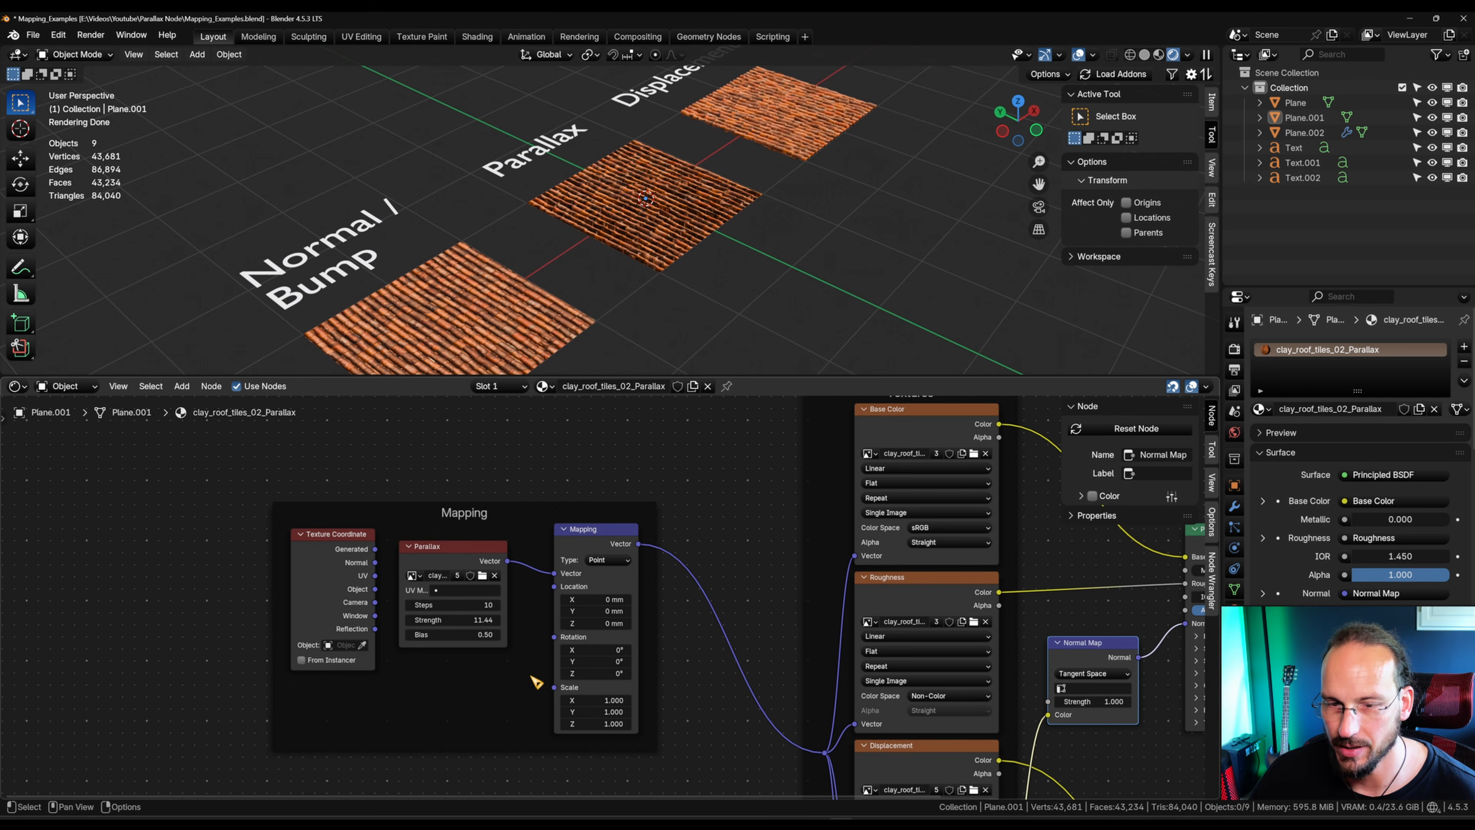
Step: Disconnect the Normal Map node from the Principled BSDF's Normal input and check the Parallax plane without it
{"action": "left_click_drag", "start_coordinate": [465, 620], "coordinate": [470, 620]}
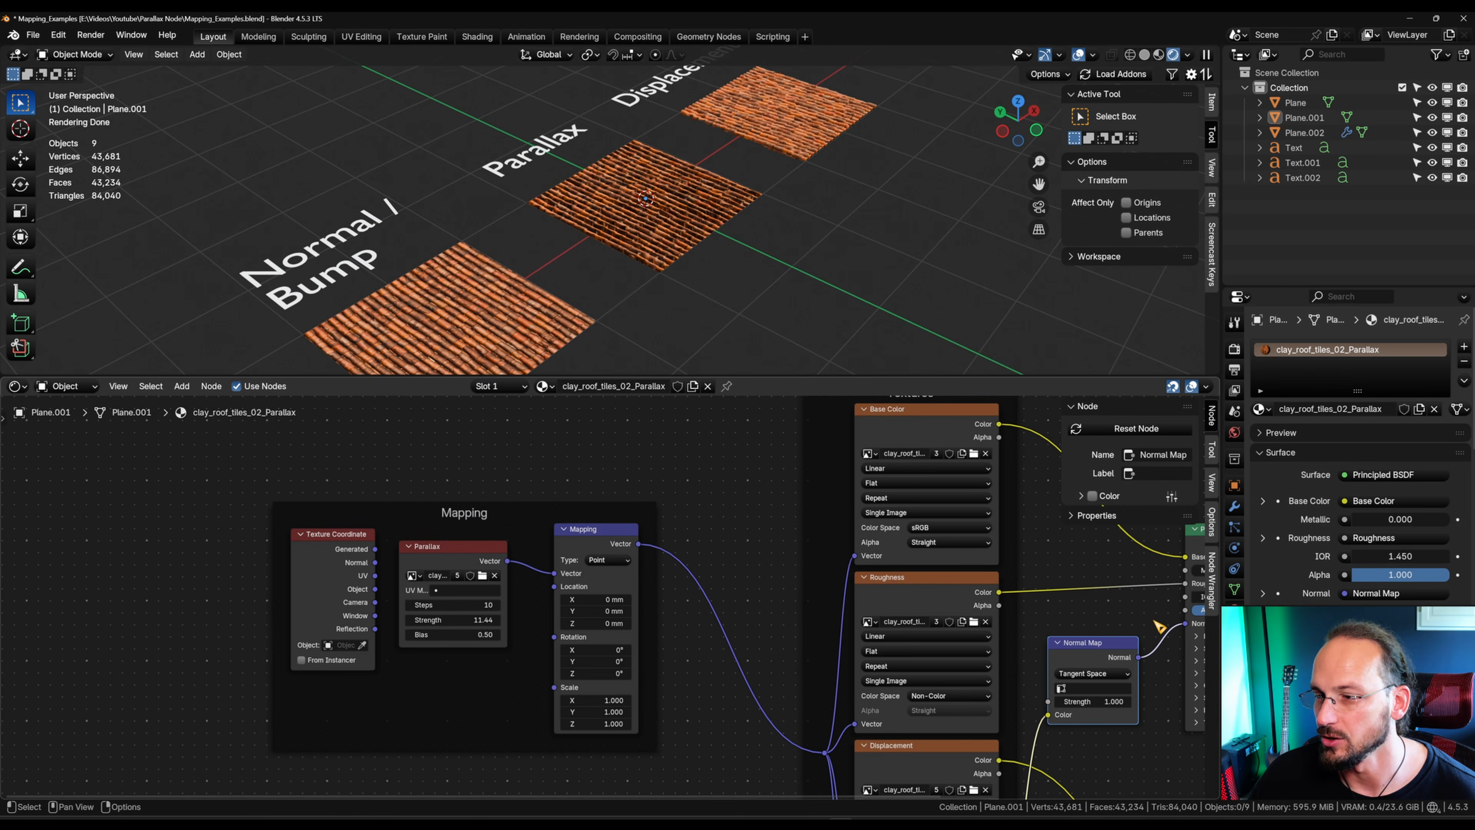
{"action": "right_click_drag", "start_coordinate": [1155, 621], "coordinate": [1166, 700], "text": "ctrl"}
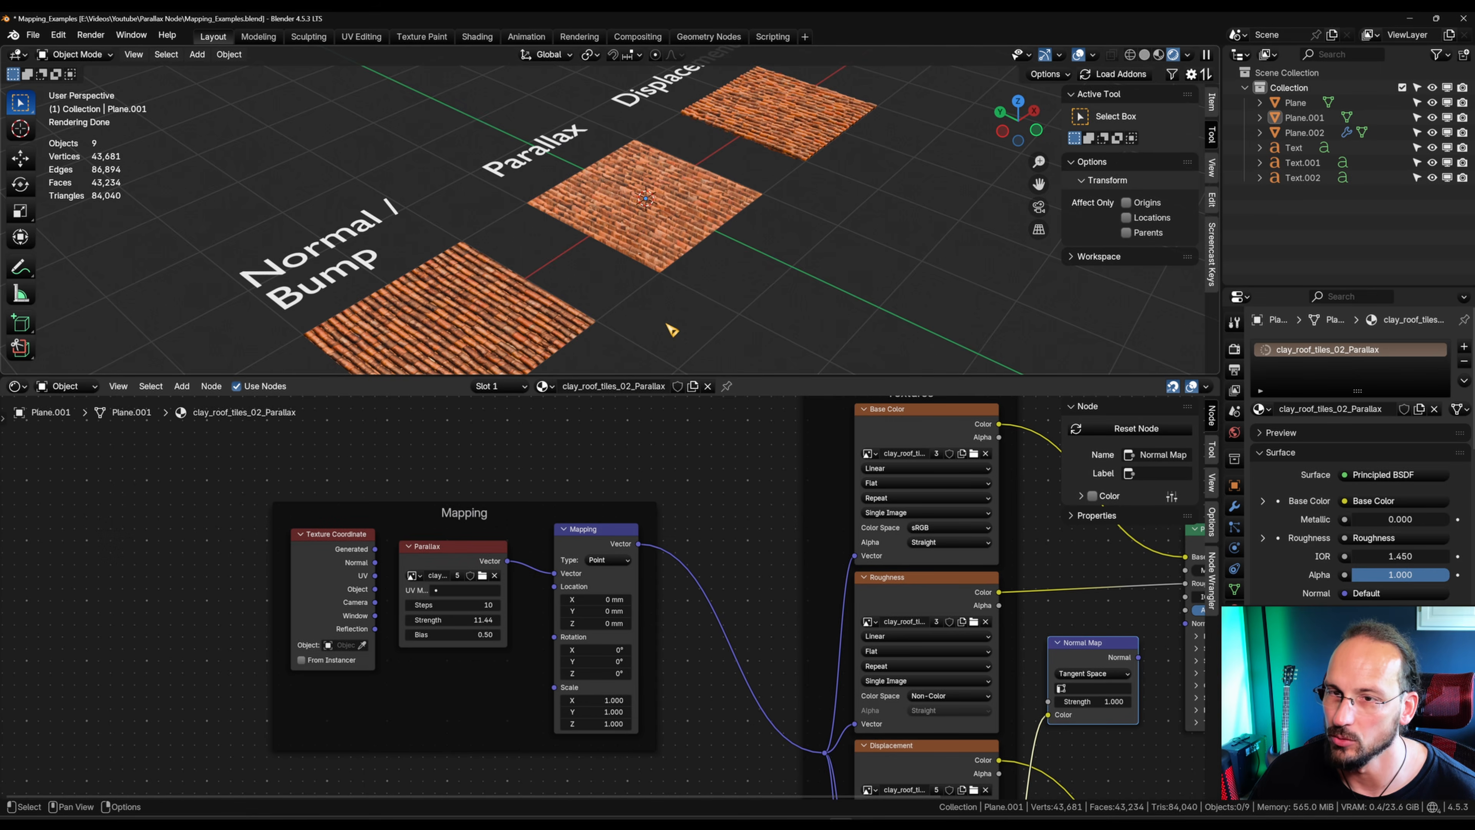
{"action": "middle_click_drag", "start_coordinate": [672, 330], "coordinate": [709, 306]}
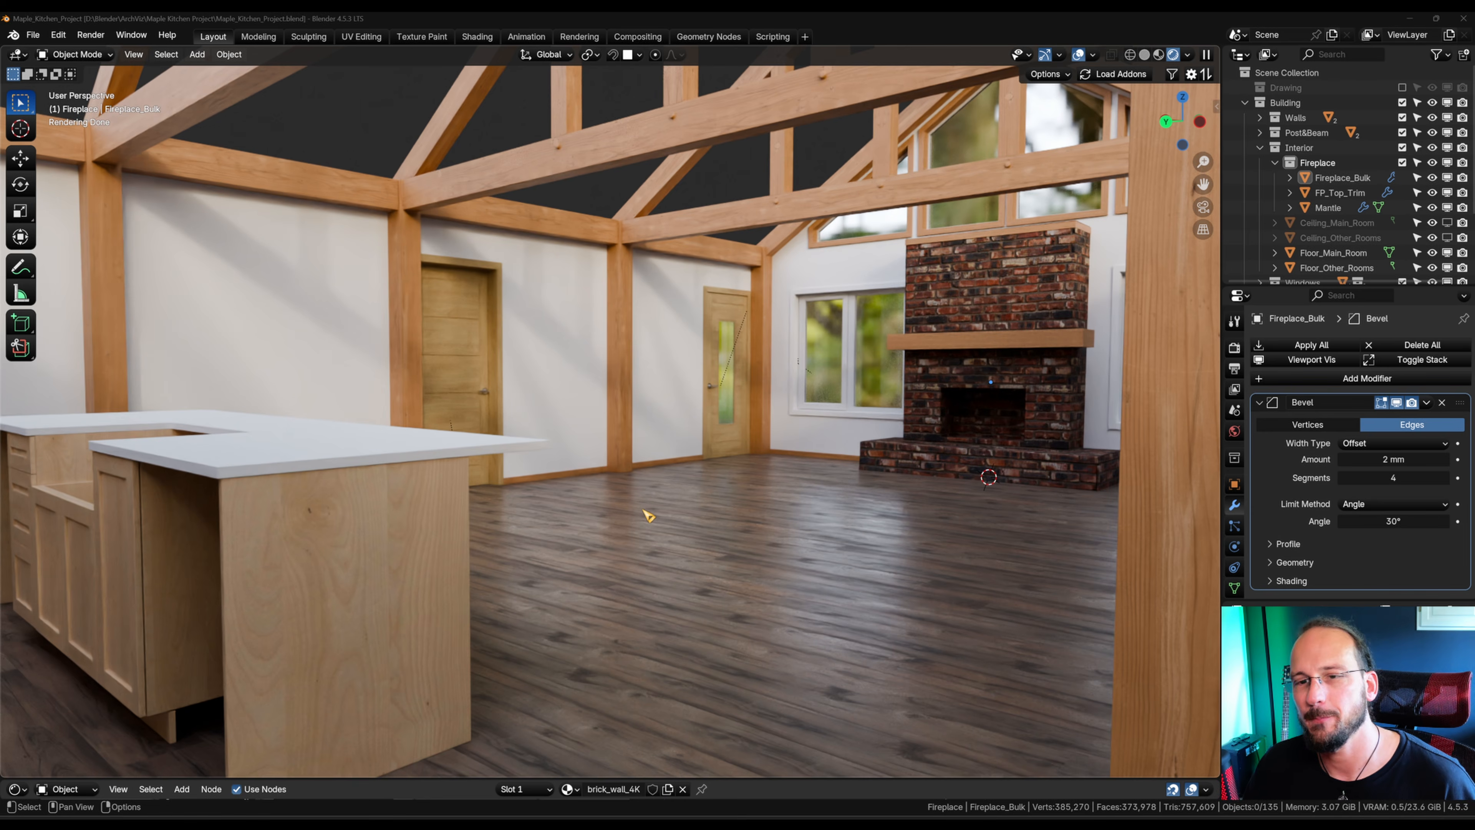
Step: In the Maple_Kitchen_Project file, enlarge the Shader Editor to show the fireplace's brick_wall_4K nodes and reframe the room on the fireplace
{"action": "middle_click_drag", "start_coordinate": [647, 512], "coordinate": [556, 511]}
{"action": "scroll", "coordinate": [555, 510], "scroll_direction": "down", "scroll_amount": 1}
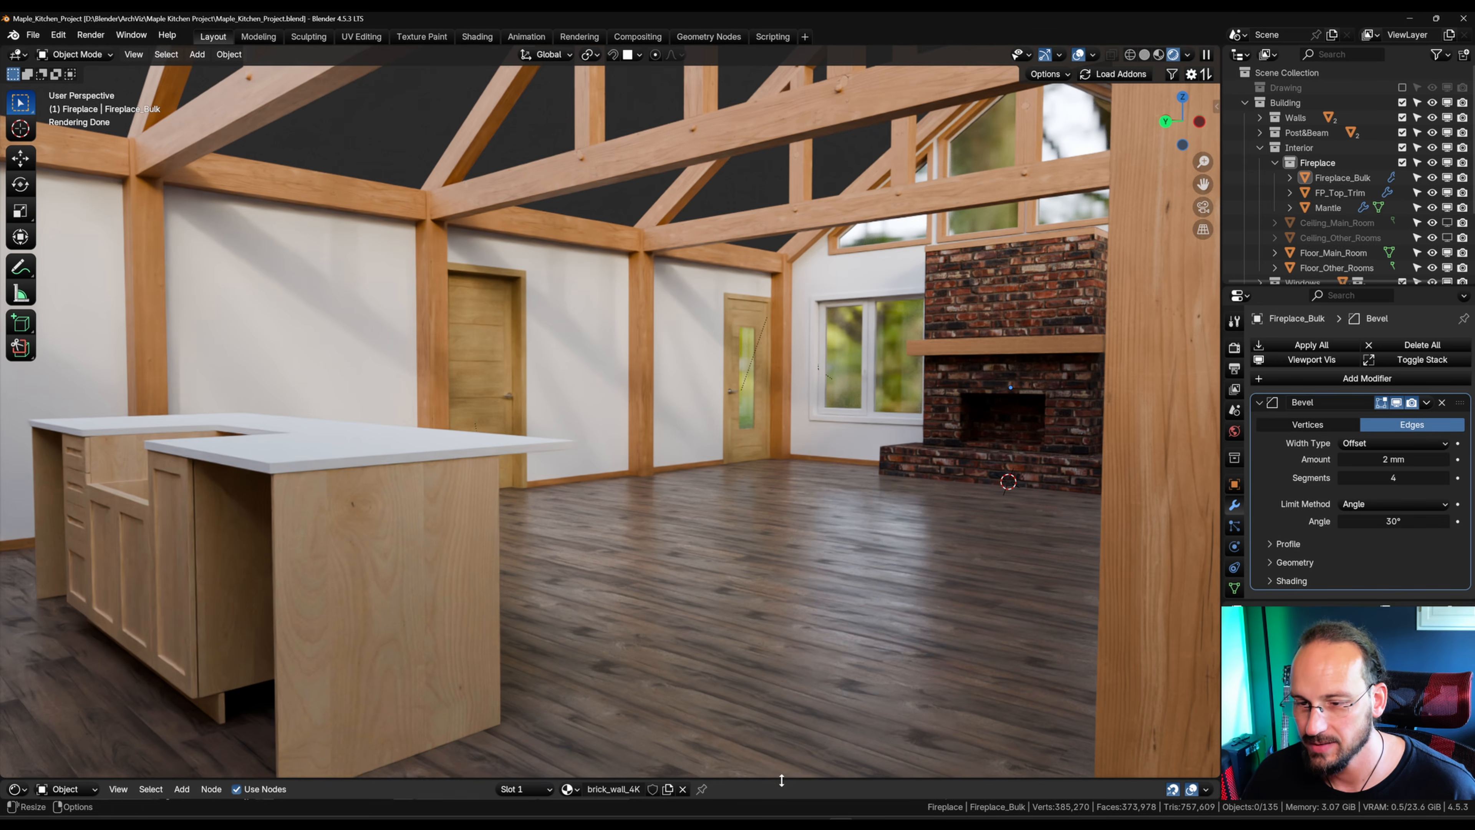
{"action": "left_click_drag", "start_coordinate": [780, 779], "coordinate": [809, 446]}
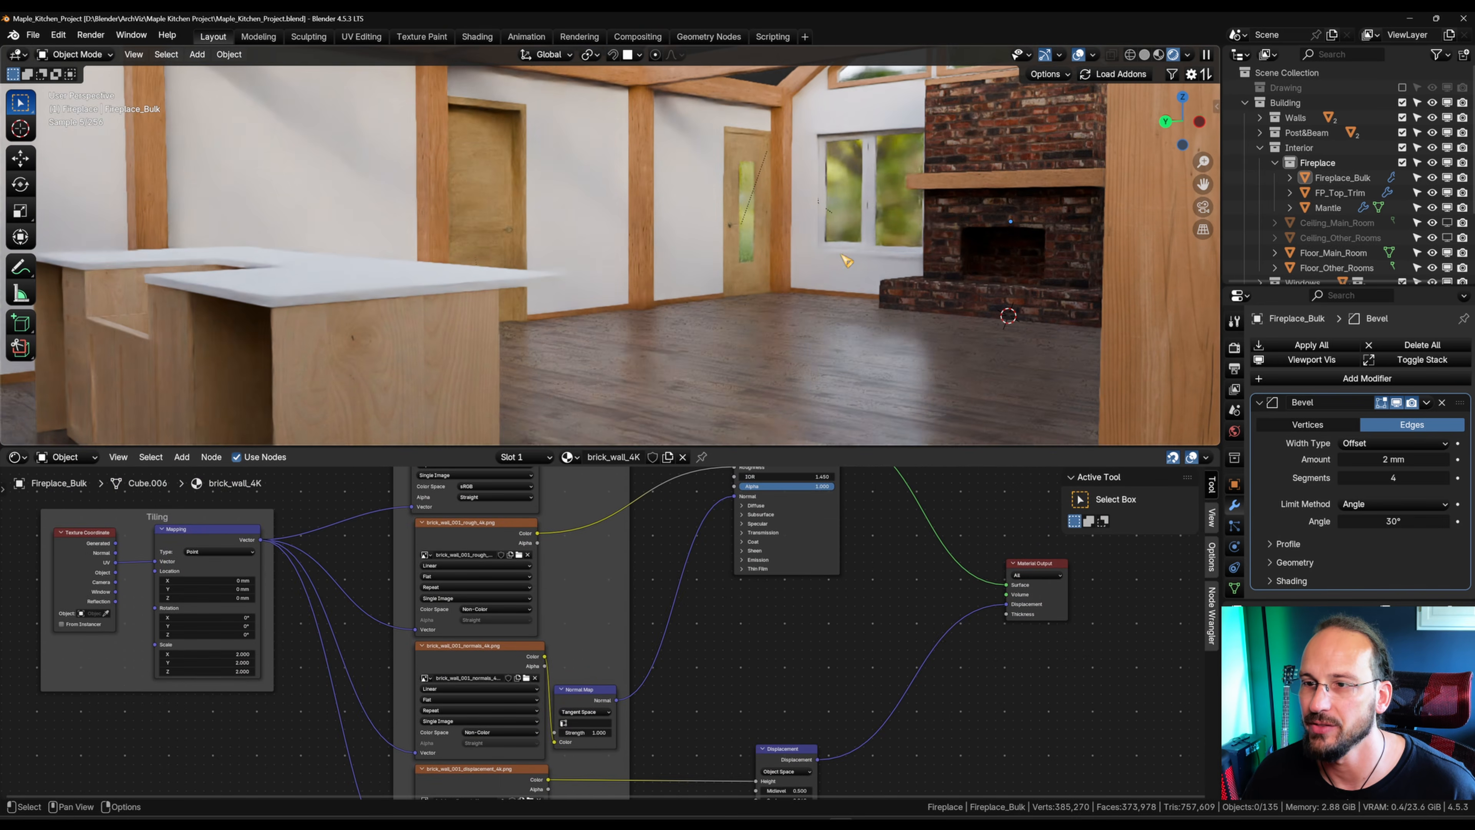
{"action": "middle_click_drag", "start_coordinate": [856, 259], "coordinate": [864, 331], "text": "shift"}
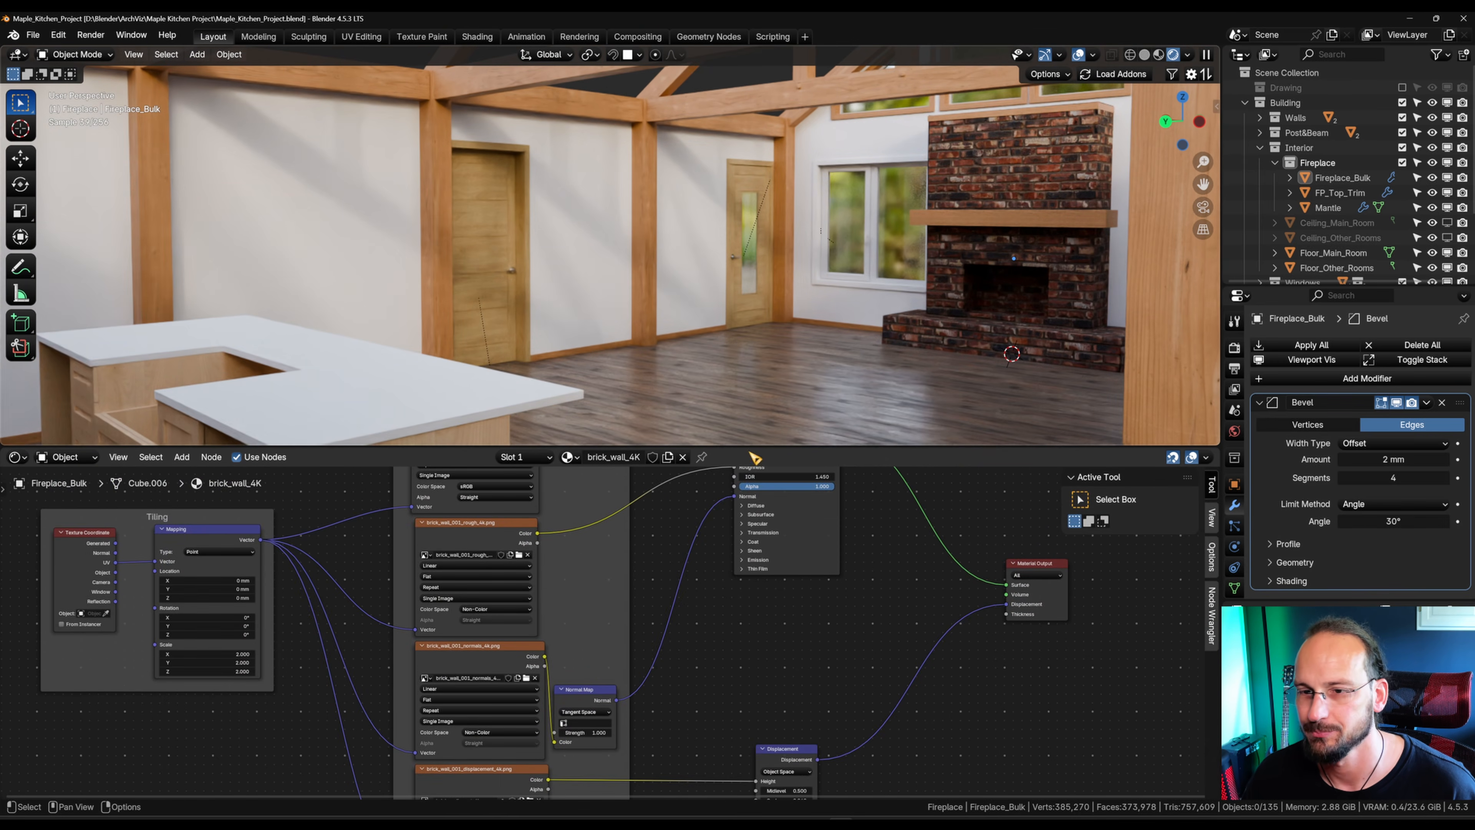
Step: Move the Texture Coordinate node away from the Mapping node in the Tiling frame to open space between them
{"action": "scroll", "coordinate": [560, 616], "scroll_direction": "up", "scroll_amount": 6}
{"action": "middle_click_drag", "start_coordinate": [194, 609], "coordinate": [744, 666]}
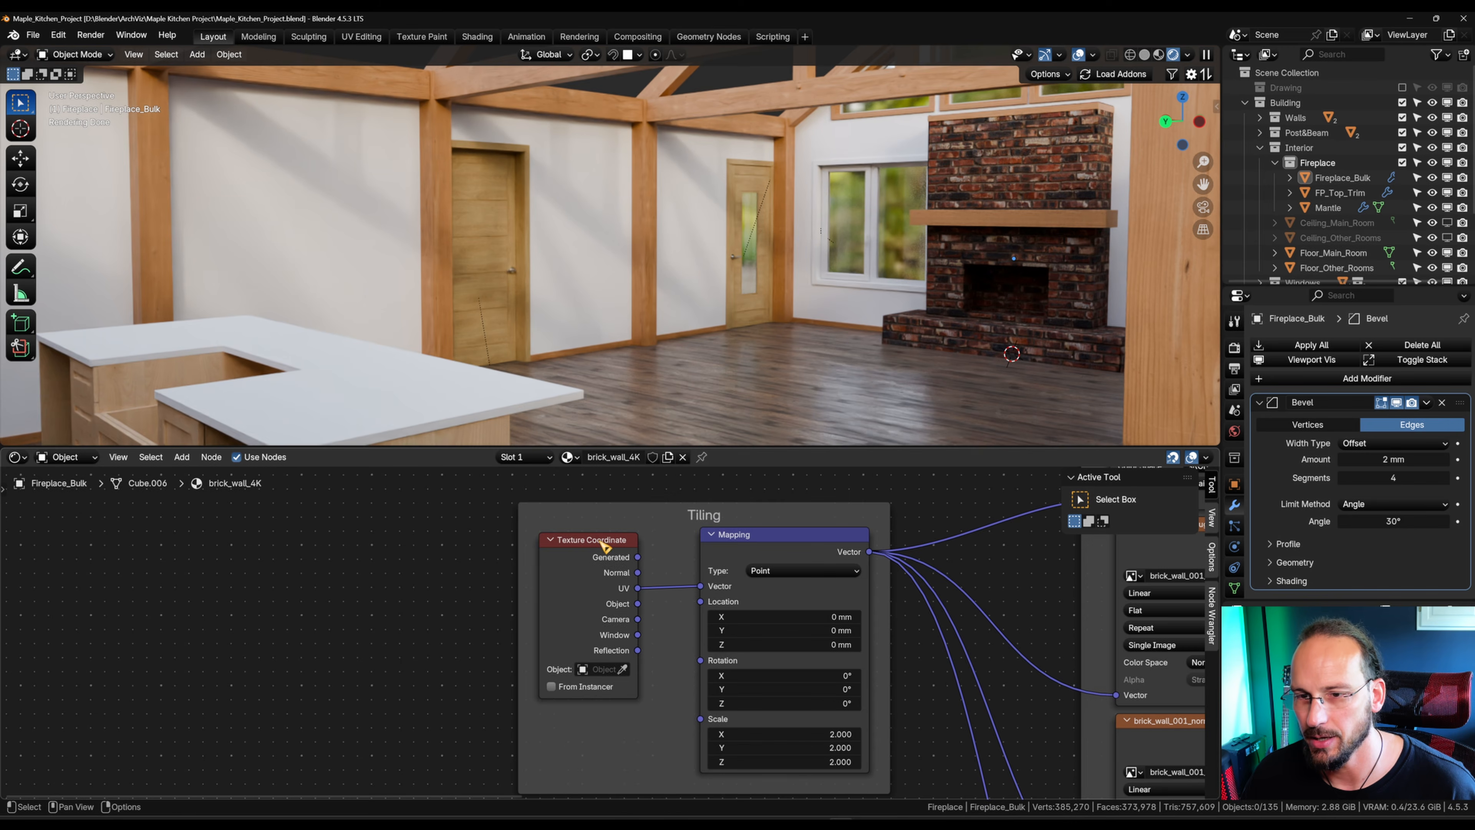
{"action": "left_click_drag", "start_coordinate": [604, 547], "coordinate": [381, 529]}
{"action": "scroll", "coordinate": [706, 663], "scroll_direction": "down", "scroll_amount": 3}
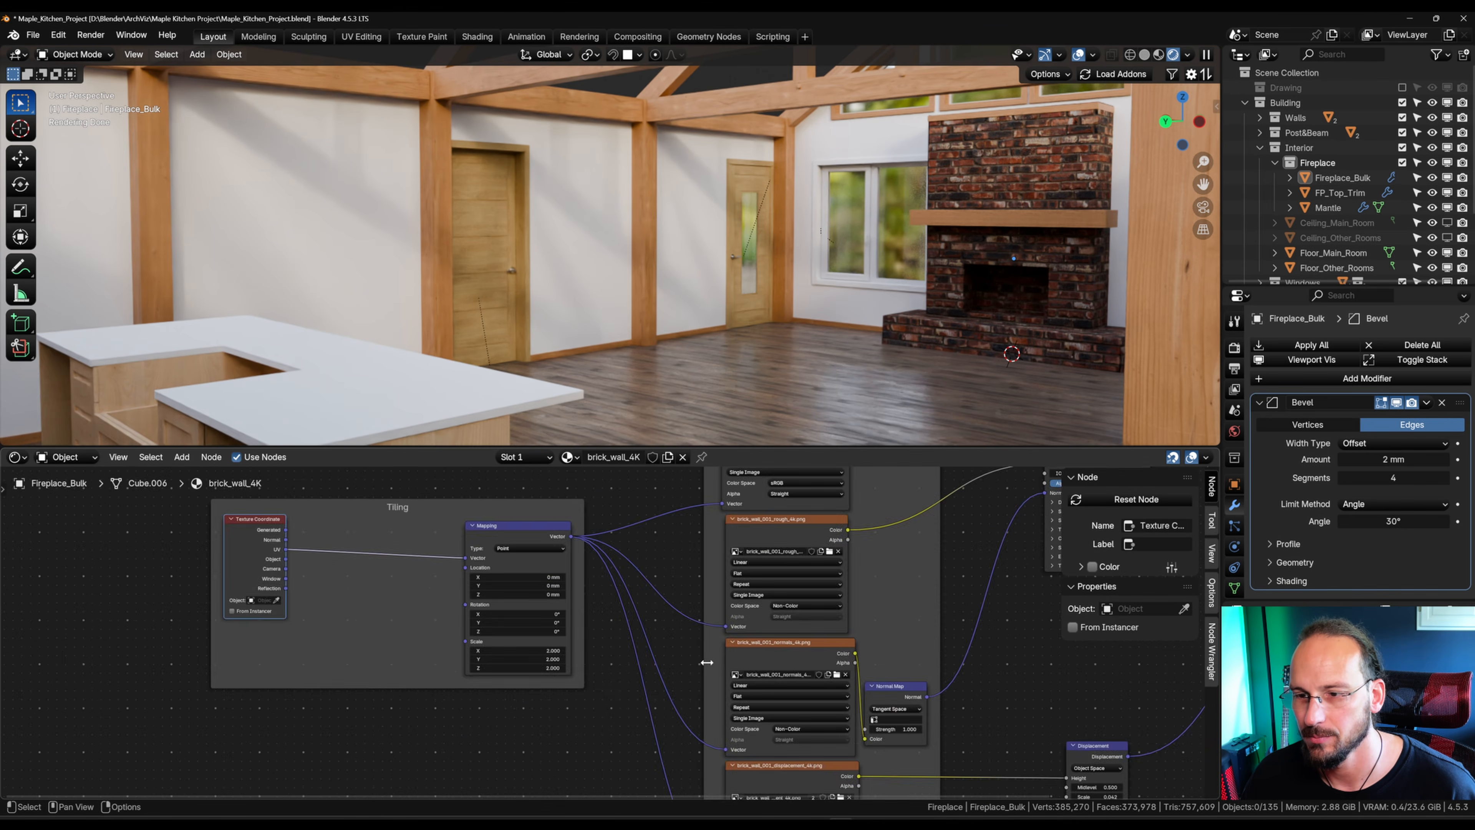
Step: Add a Parallax node between the Texture Coordinate and Mapping nodes and assign it the brick_wall_001_displacement_4k.png image
{"action": "scroll", "coordinate": [707, 662], "scroll_direction": "down", "scroll_amount": 3}
{"action": "middle_click_drag", "start_coordinate": [707, 662], "coordinate": [497, 565]}
{"action": "right_click_drag", "start_coordinate": [890, 553], "coordinate": [923, 616], "text": "ctrl"}
{"action": "middle_click_drag", "start_coordinate": [449, 610], "coordinate": [773, 702]}
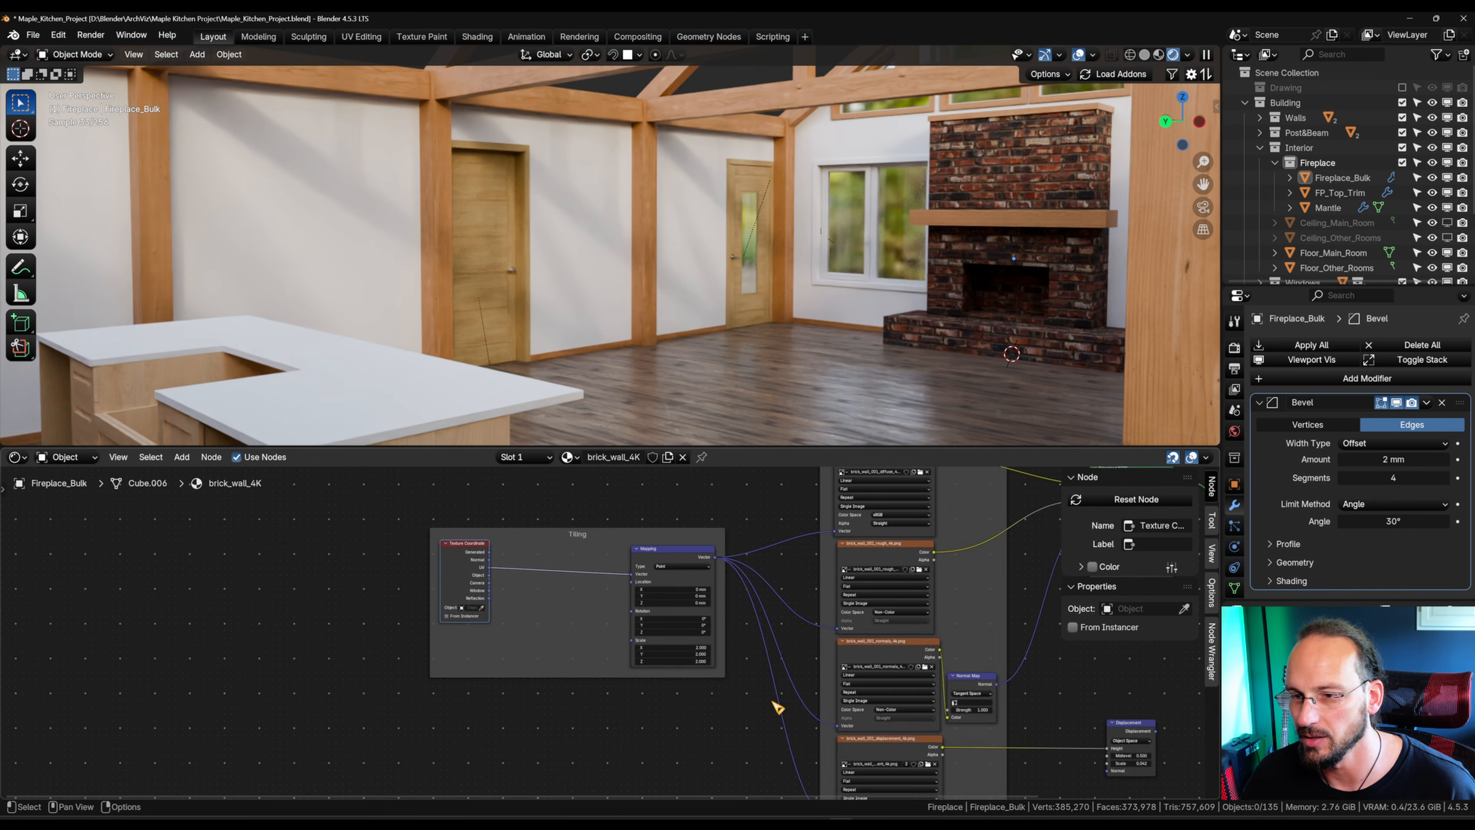
{"action": "scroll", "coordinate": [468, 582], "scroll_direction": "up", "scroll_amount": 3}
{"action": "key", "text": "shift+a"}
{"action": "mouse_move", "coordinate": [543, 609]}
{"action": "left_click", "coordinate": [673, 616]}
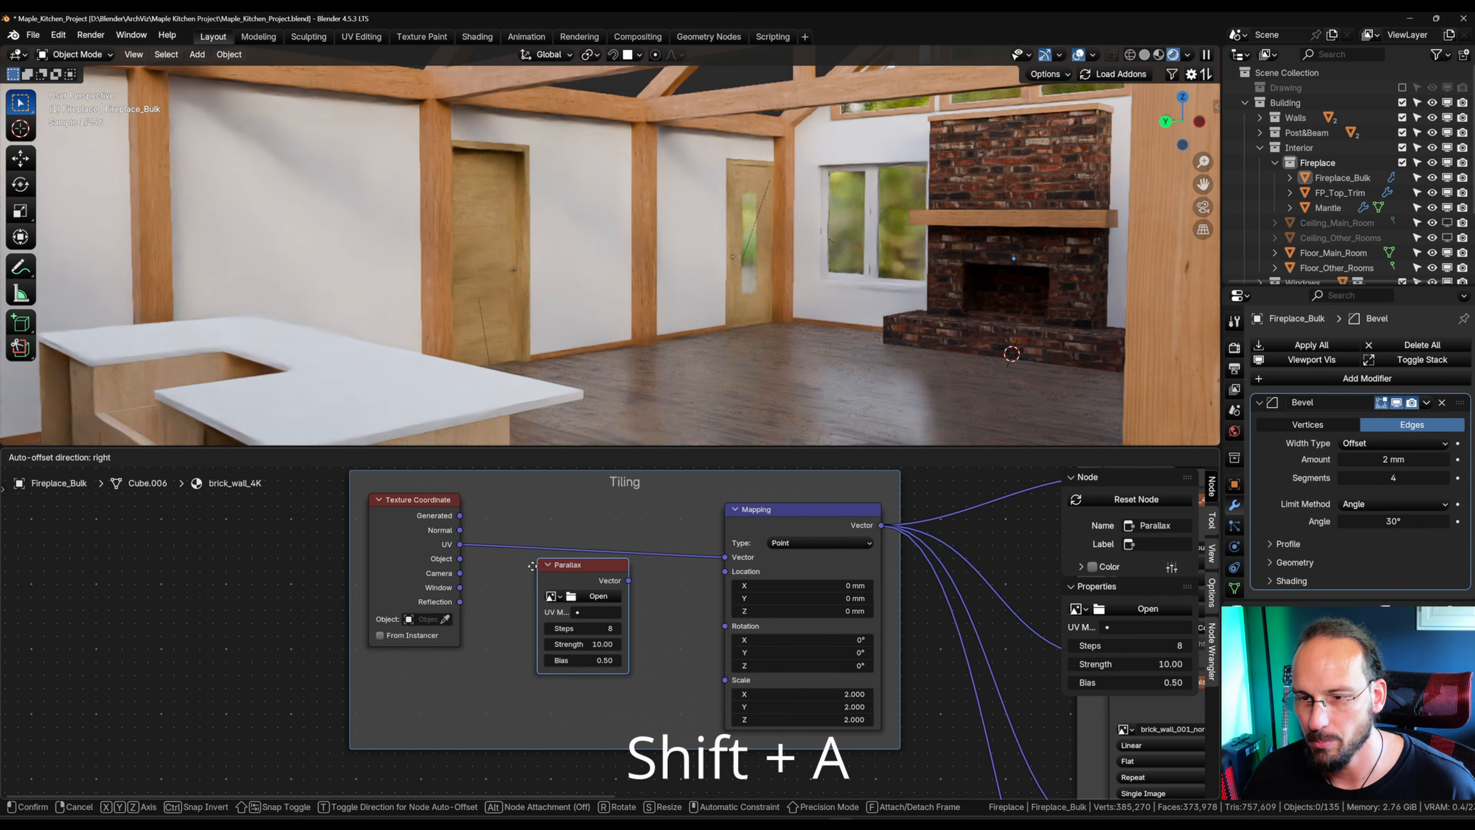
{"action": "left_click", "coordinate": [546, 566]}
{"action": "left_click", "coordinate": [575, 597]}
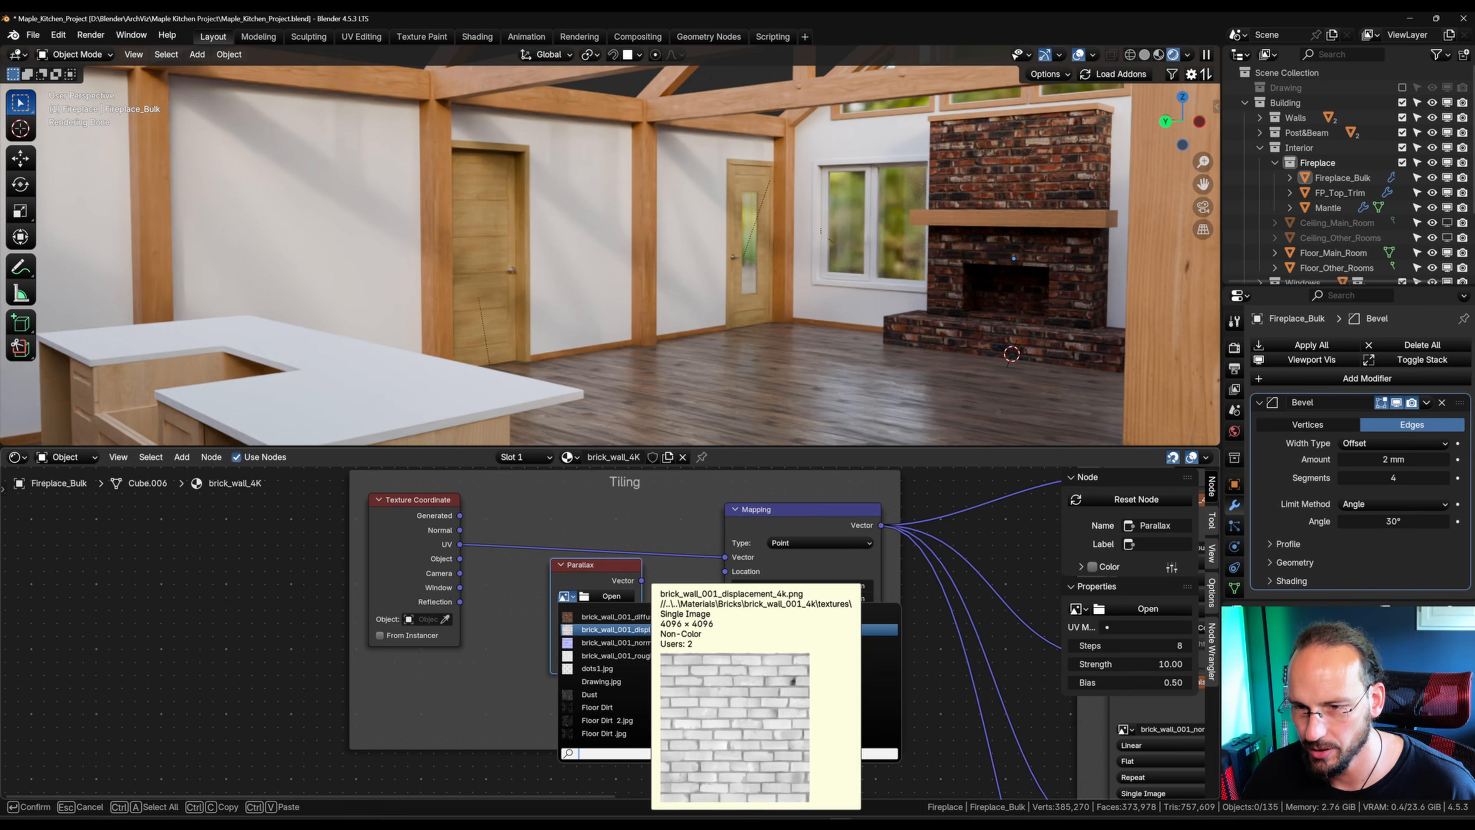
{"action": "left_click", "coordinate": [656, 630]}
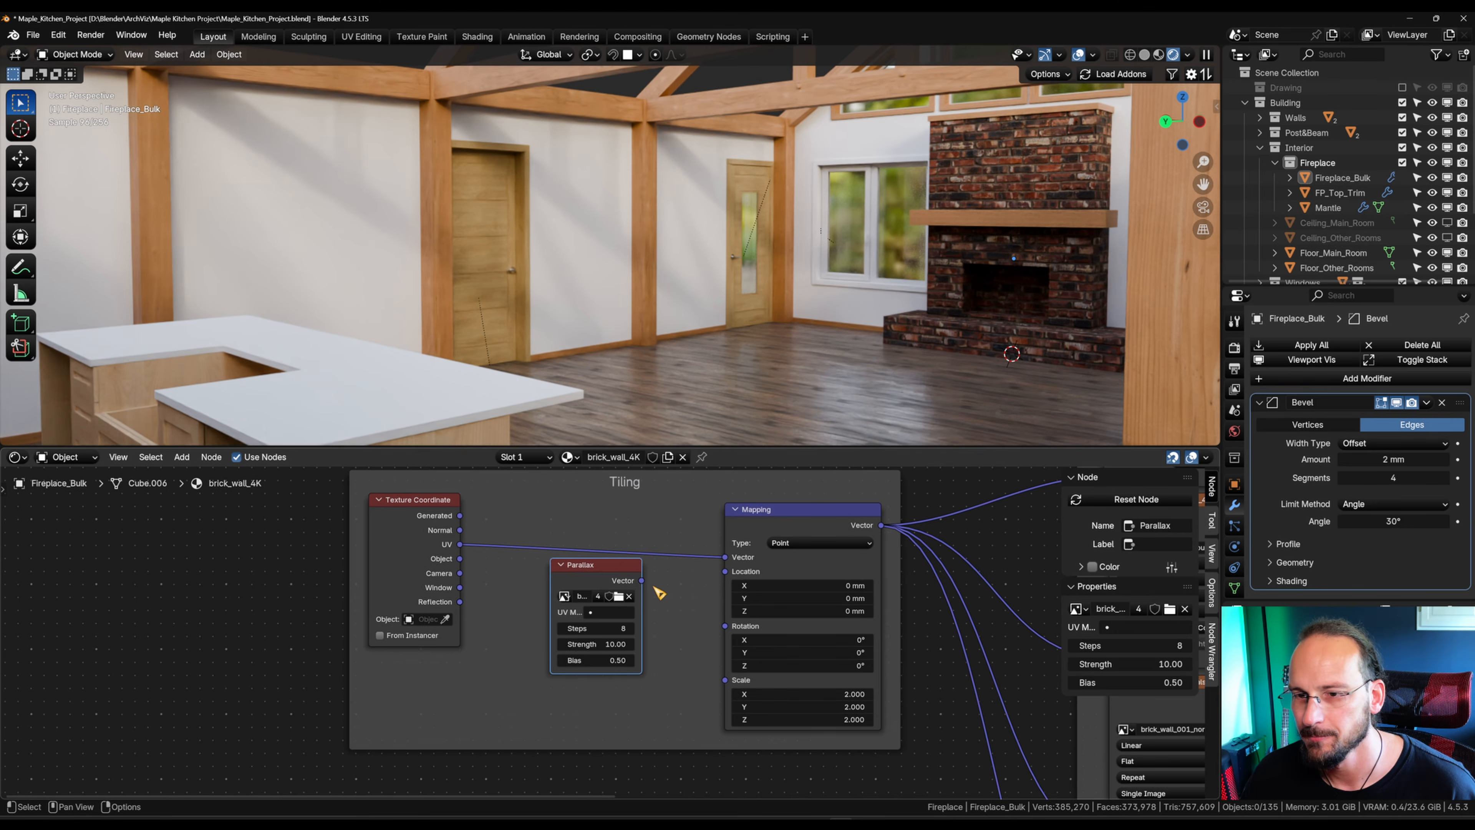
Step: Connect the Parallax node's Vector output to the Mapping node's Vector input and set the Parallax Steps to 10
{"action": "left_click_drag", "start_coordinate": [642, 580], "coordinate": [725, 556]}
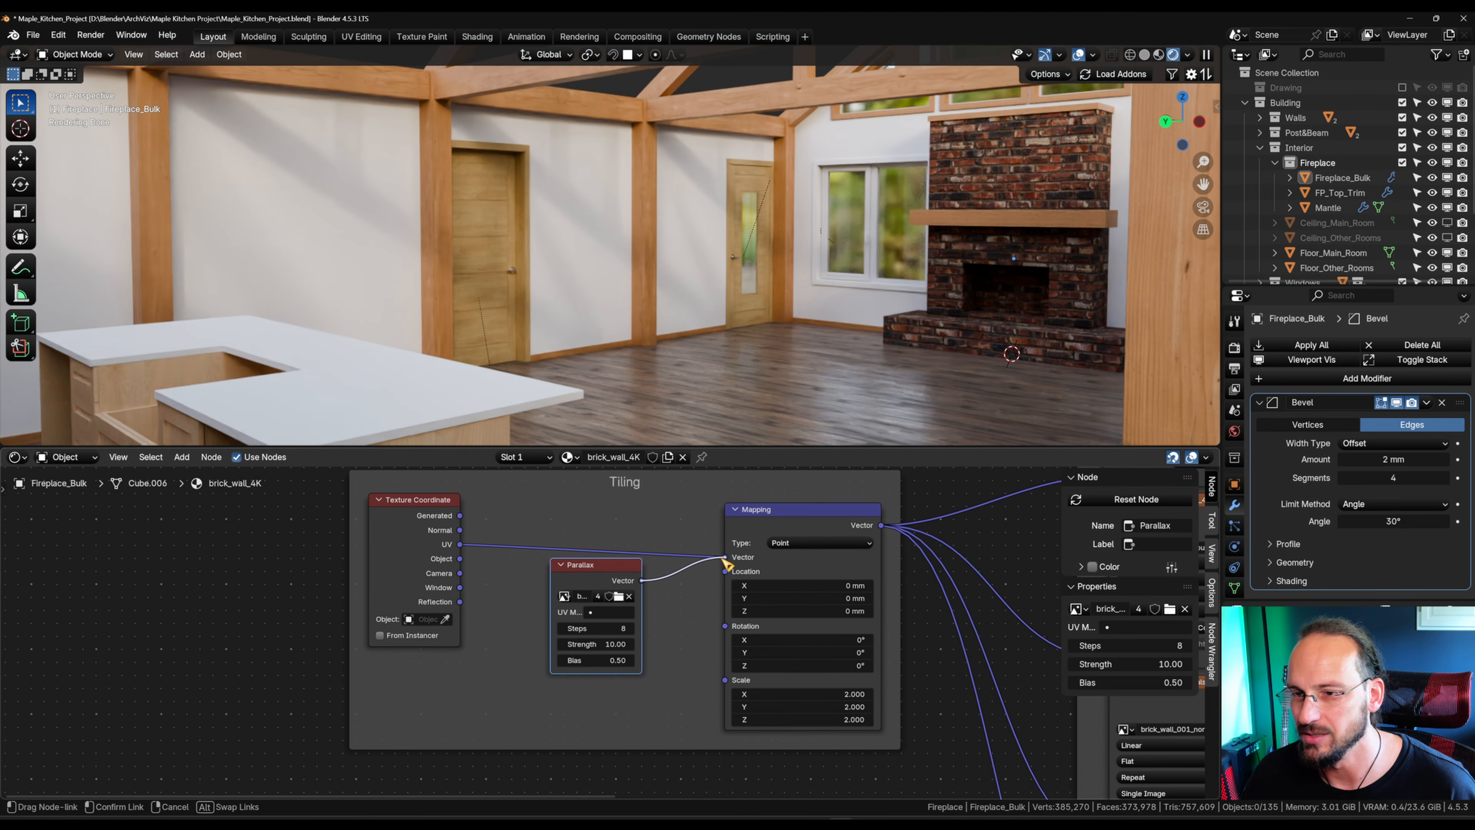
{"action": "middle_click_drag", "start_coordinate": [909, 332], "coordinate": [914, 340]}
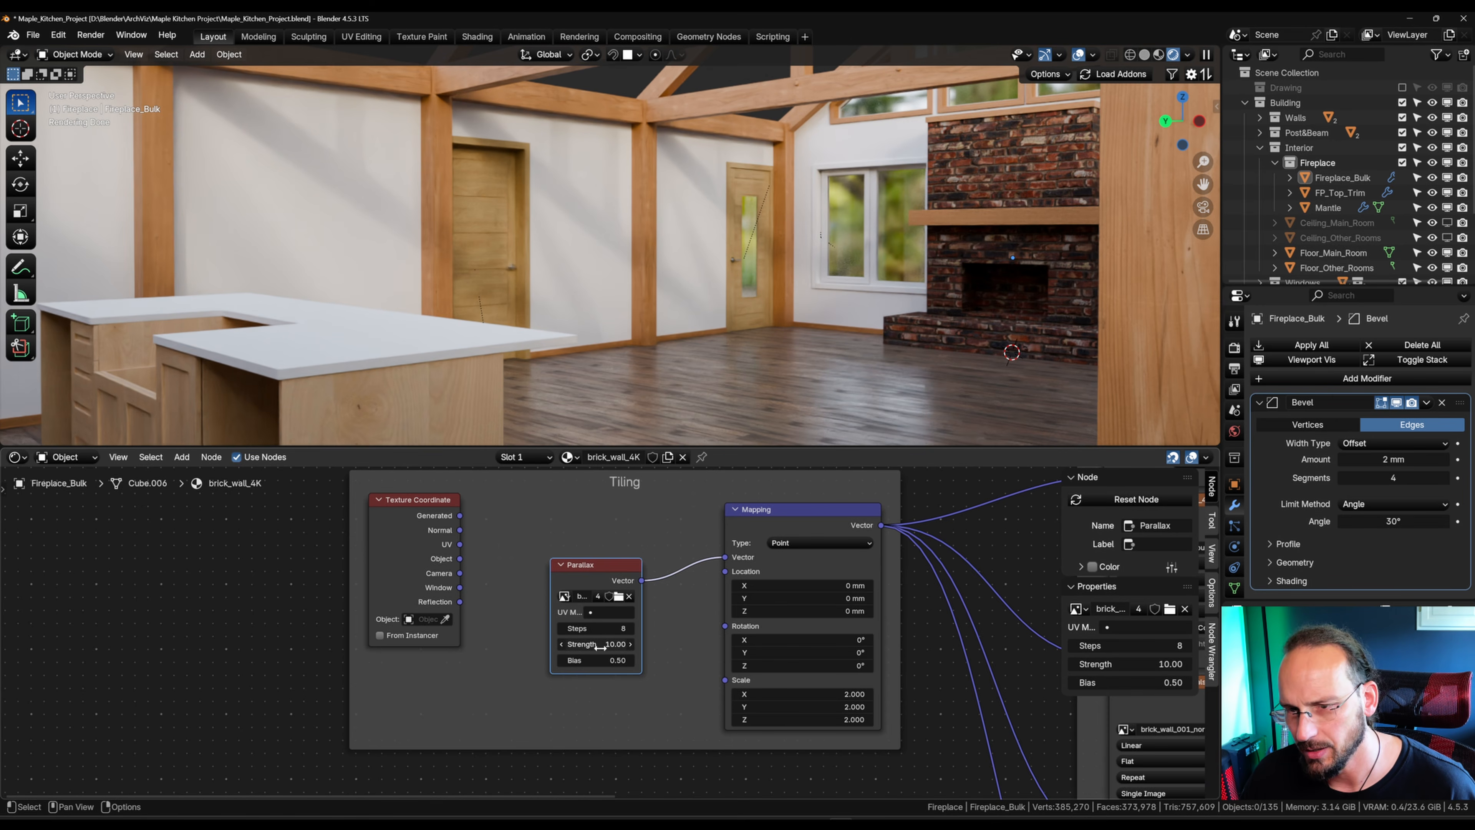
{"action": "left_click_drag", "start_coordinate": [600, 646], "coordinate": [614, 626]}
Step: Link the UV output directly to the Mapping node's Vector, and disconnect and restore the Normal Map on the Principled BSDF to compare the bricks
{"action": "left_click_drag", "start_coordinate": [459, 544], "coordinate": [733, 567]}
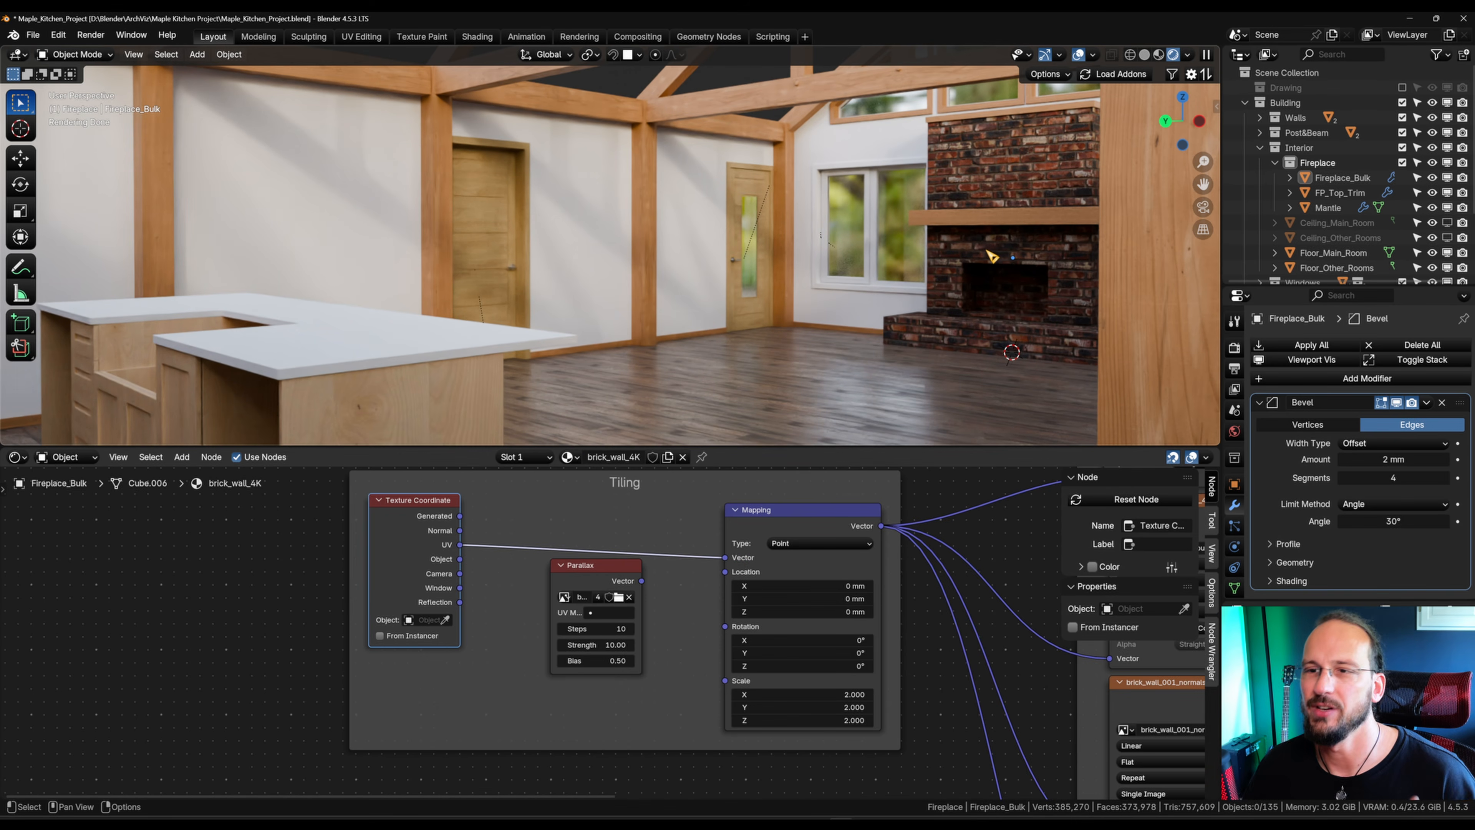
{"action": "middle_click_drag", "start_coordinate": [924, 647], "coordinate": [389, 632]}
{"action": "scroll", "coordinate": [808, 704], "scroll_direction": "down", "scroll_amount": 2}
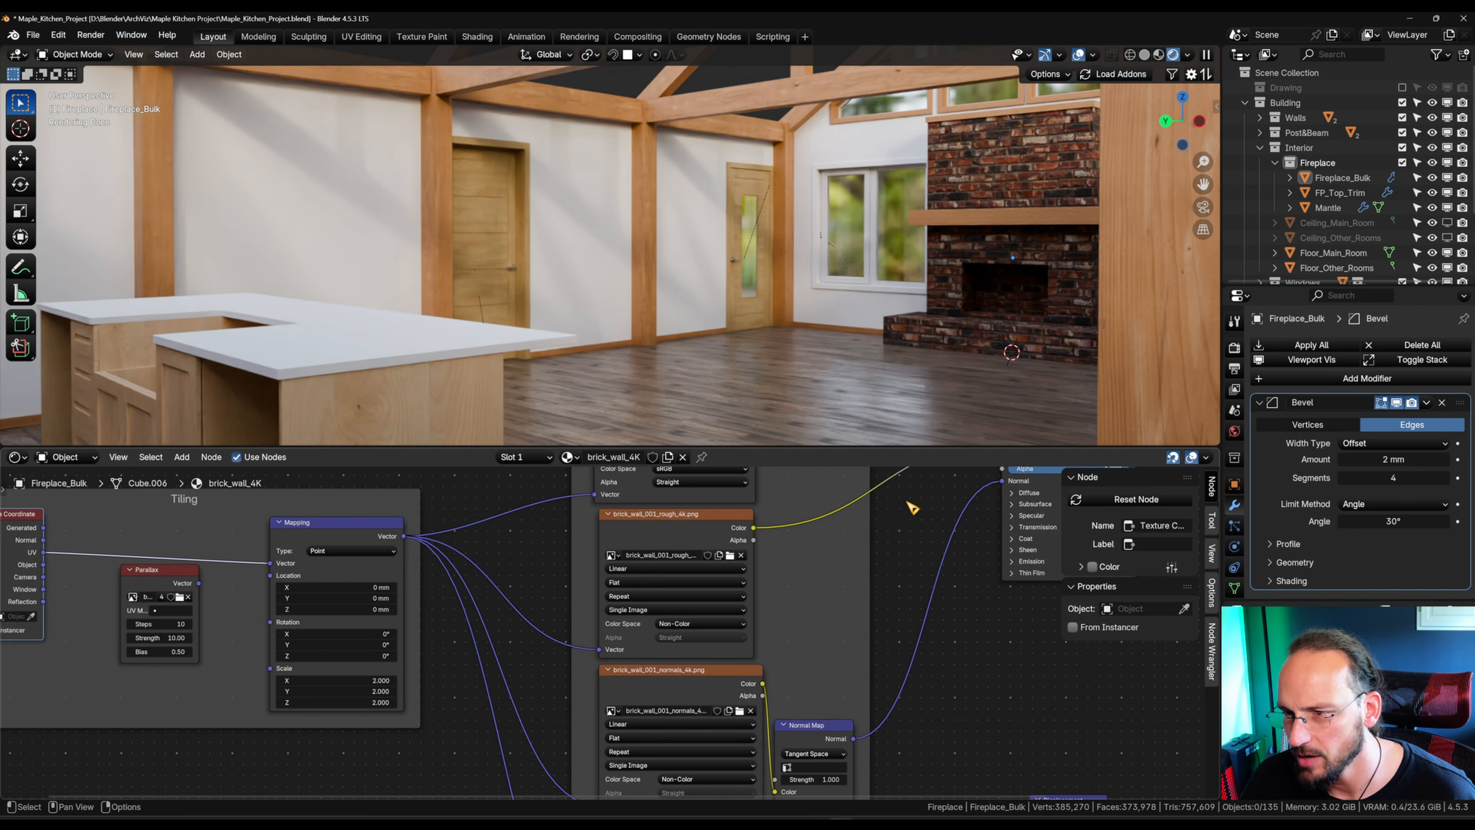
{"action": "right_click_drag", "start_coordinate": [955, 556], "coordinate": [958, 558], "text": "ctrl"}
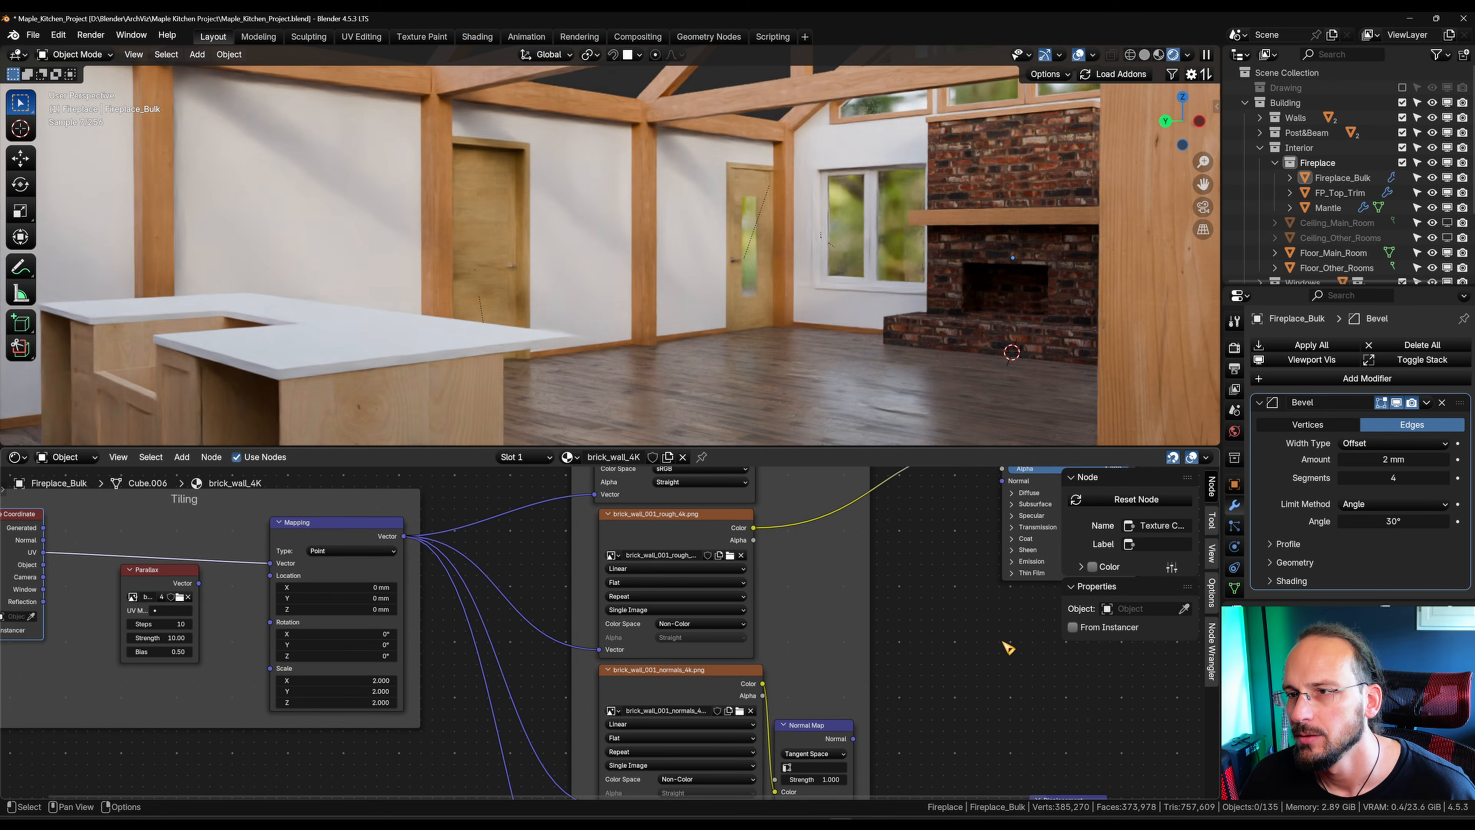
{"action": "left_click_drag", "start_coordinate": [854, 739], "coordinate": [1003, 566]}
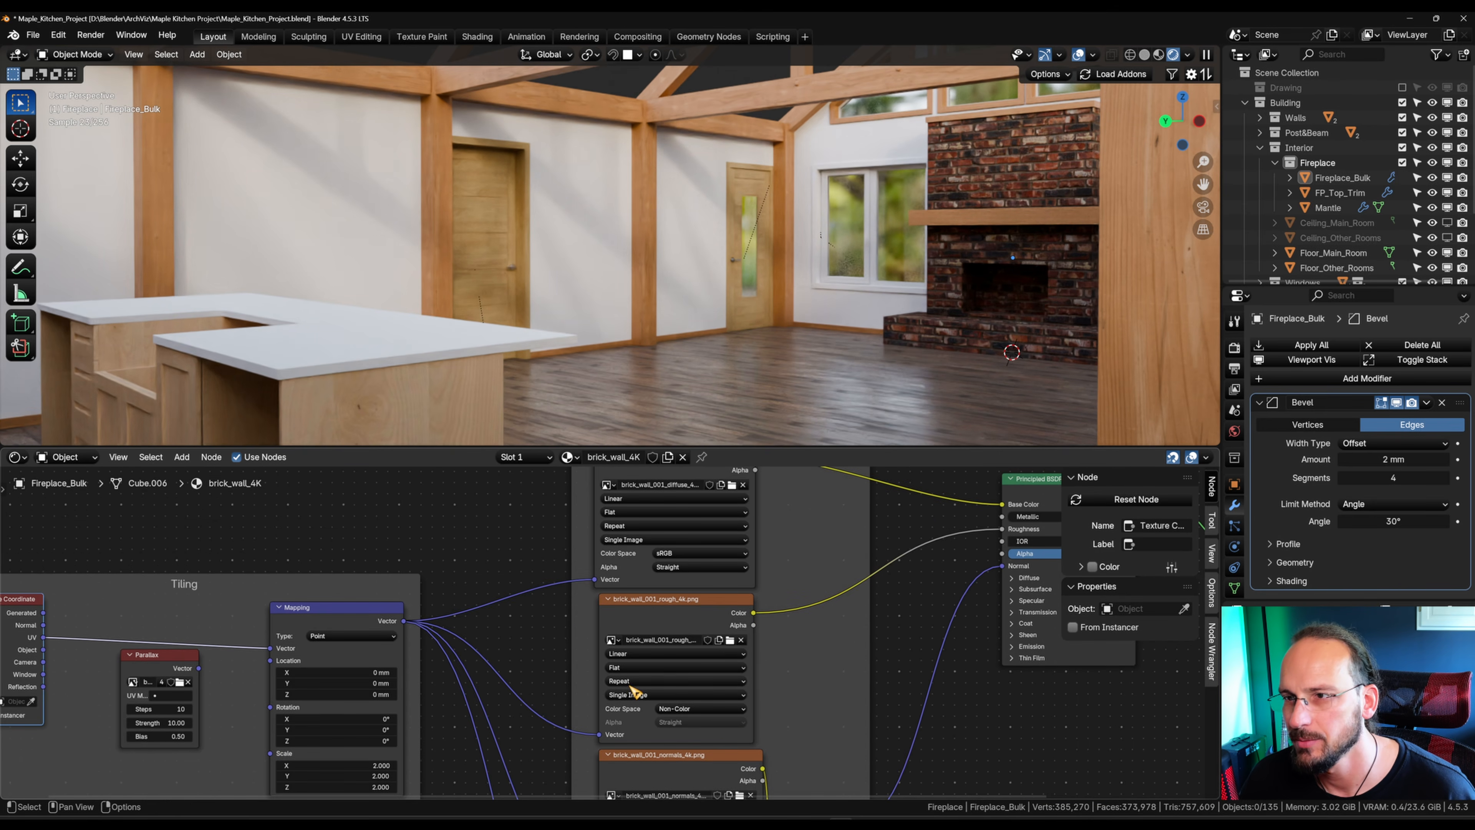
Step: Reconnect the Parallax node's Vector output to the Mapping node's Vector input and check the fireplace bricks in the room
{"action": "middle_click_drag", "start_coordinate": [441, 705], "coordinate": [723, 600]}
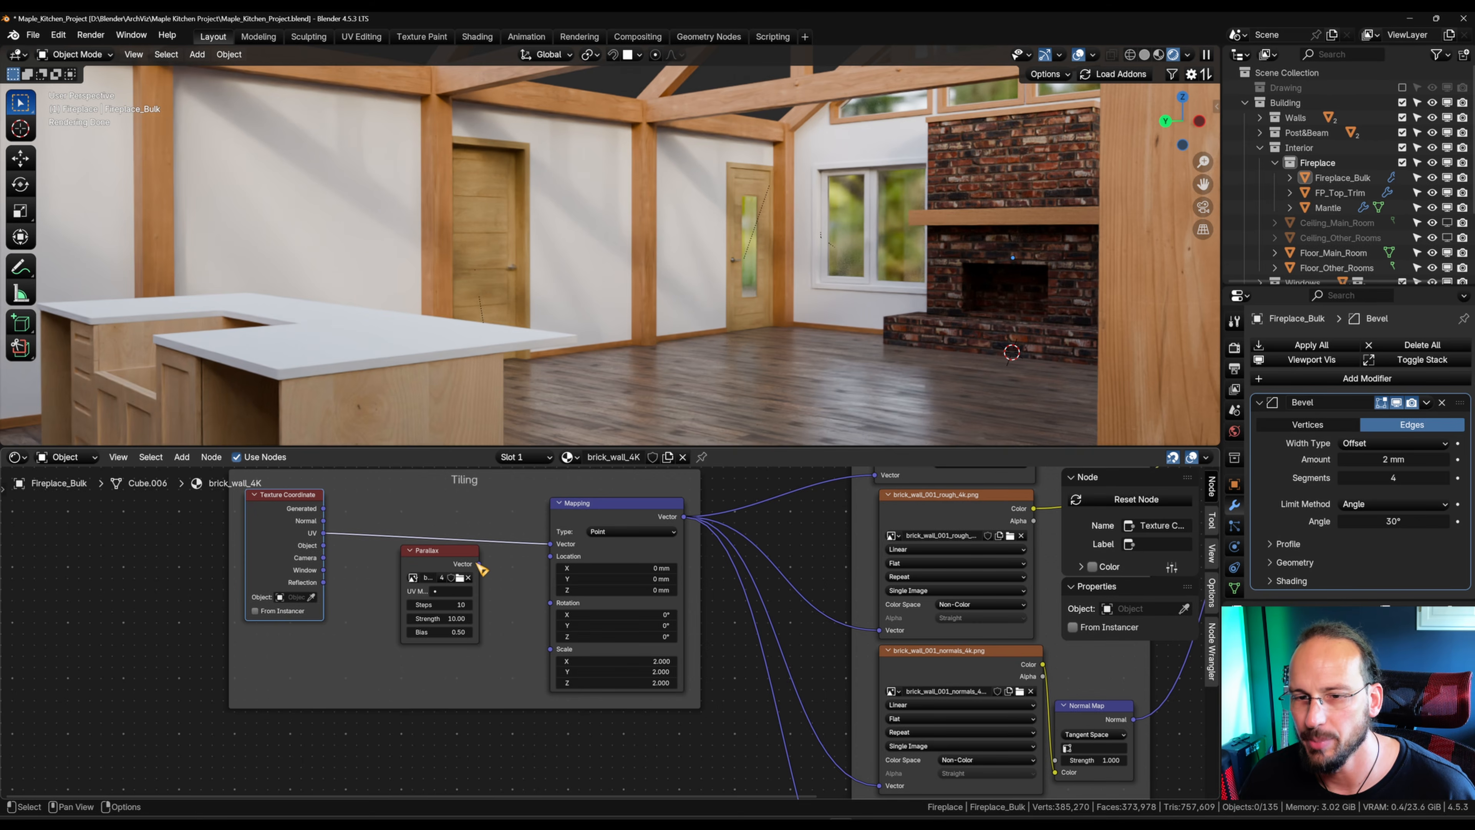
{"action": "left_click_drag", "start_coordinate": [479, 564], "coordinate": [550, 543]}
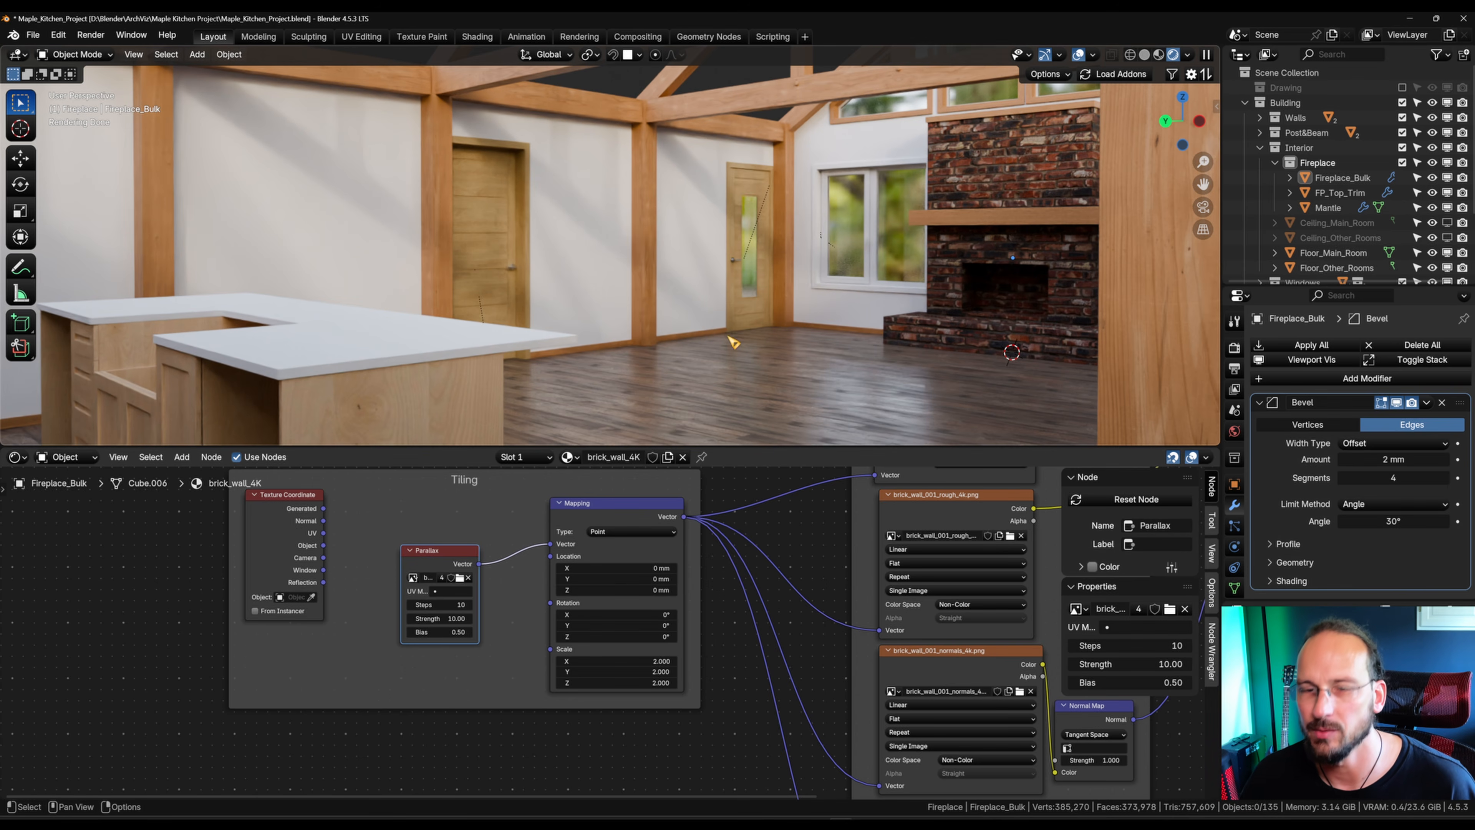
{"action": "middle_click_drag", "start_coordinate": [627, 341], "coordinate": [643, 343]}
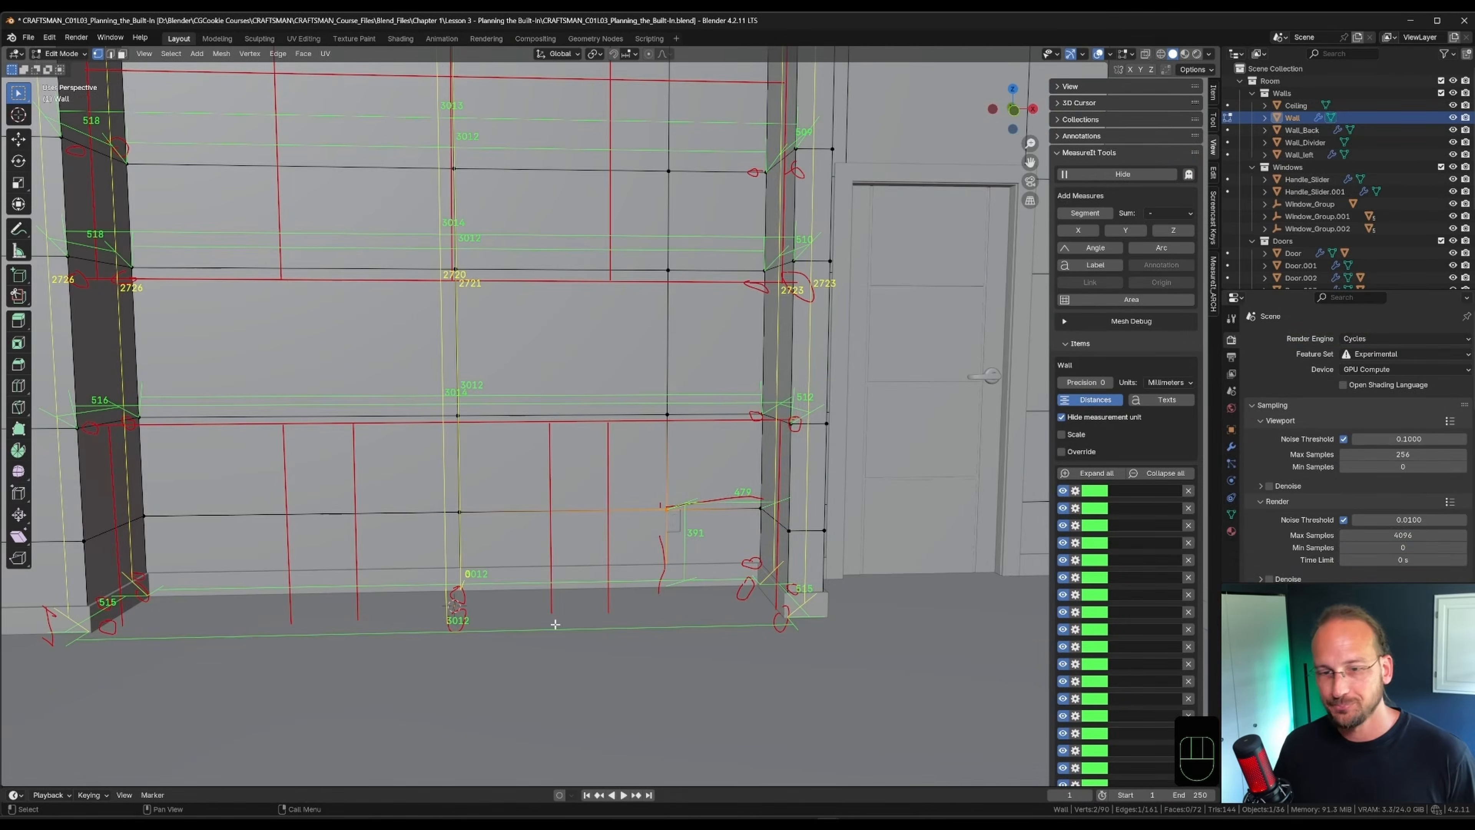
{"action": "scroll", "coordinate": [555, 623], "scroll_direction": "down", "scroll_amount": 6}
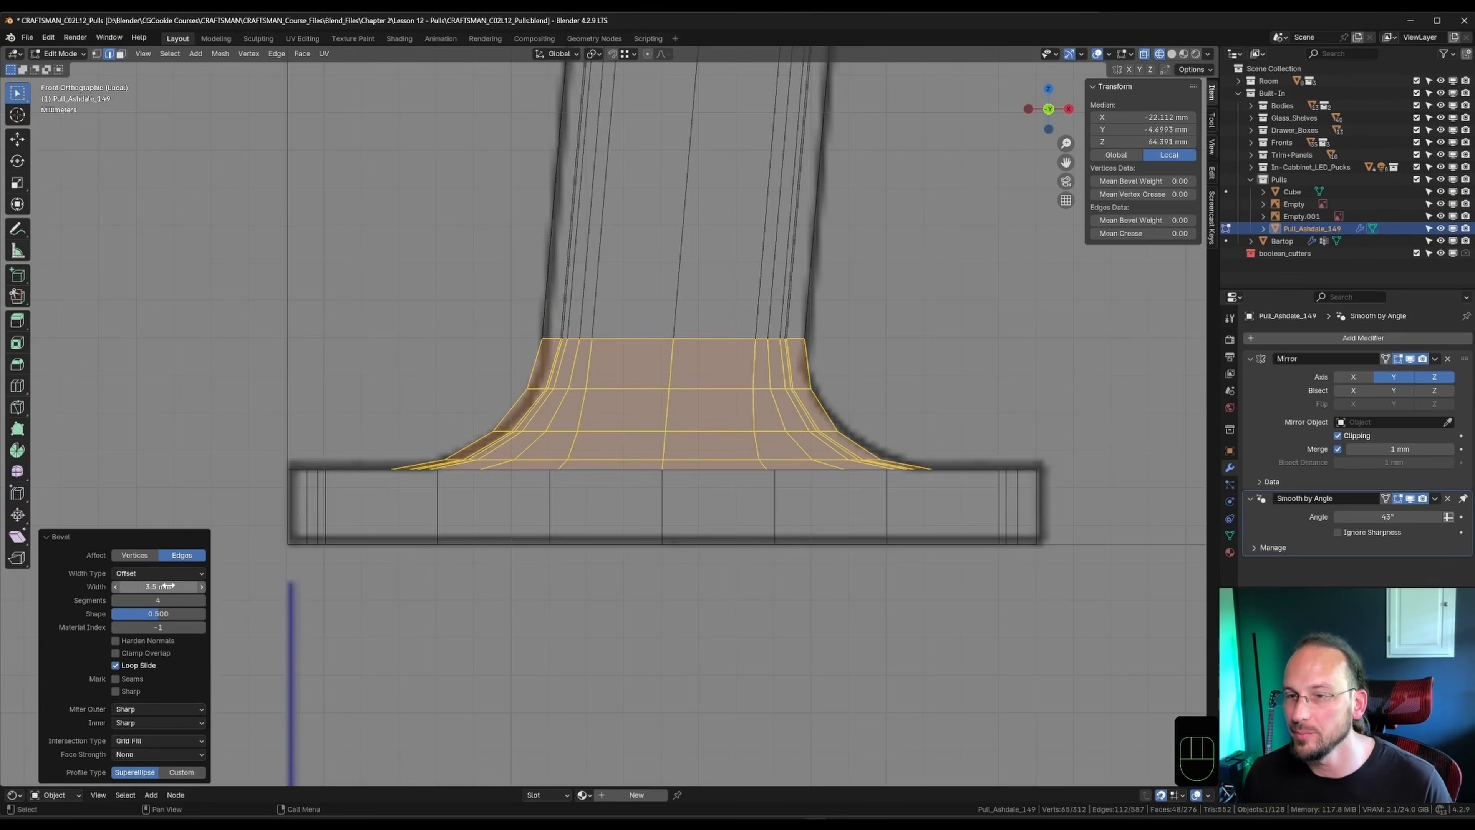
{"action": "middle_click_drag", "start_coordinate": [726, 476], "coordinate": [794, 498]}
{"action": "key", "text": "shift+z"}
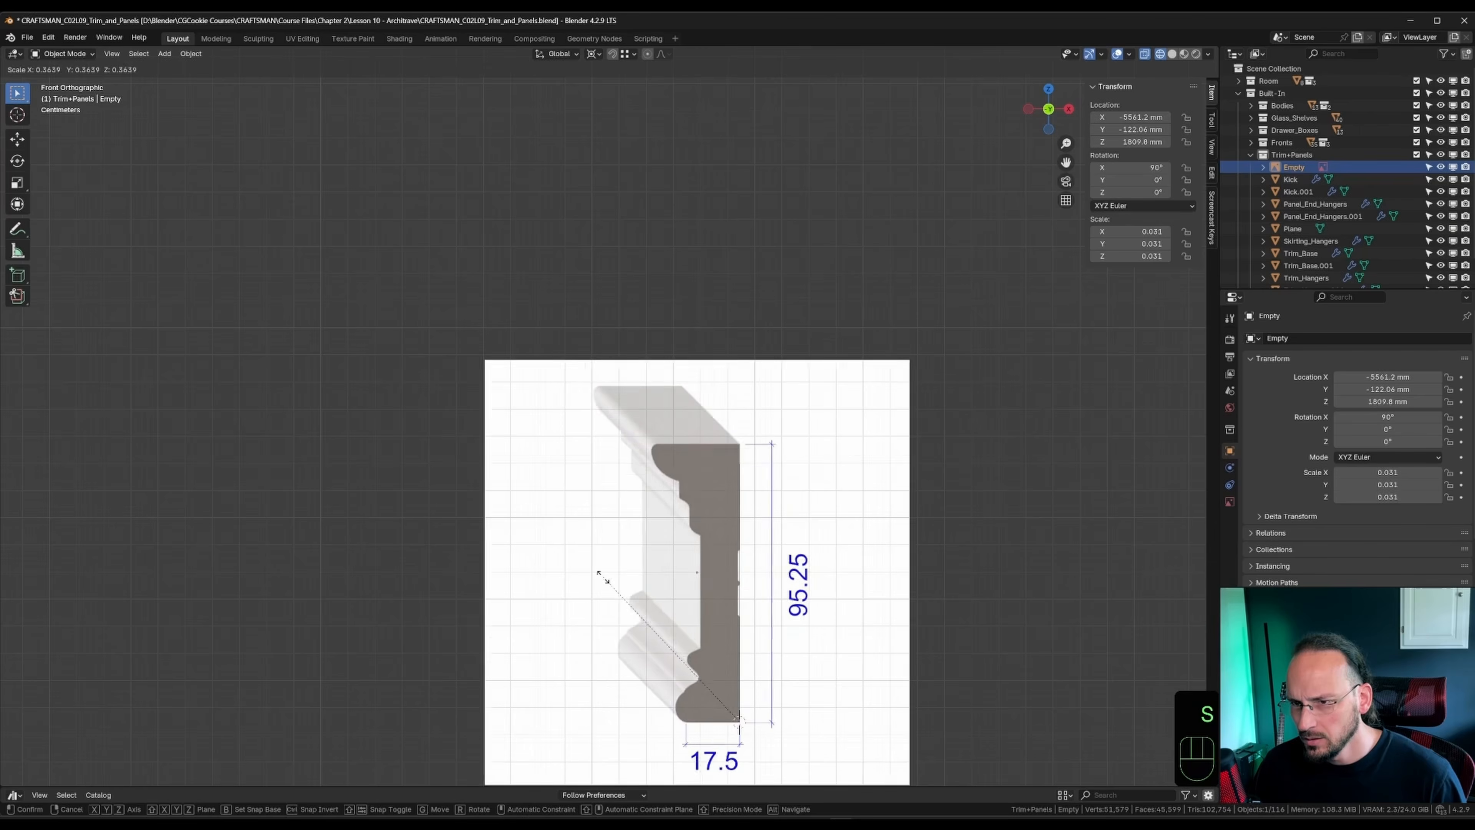
{"action": "scroll", "coordinate": [607, 584], "scroll_direction": "down", "scroll_amount": 2}
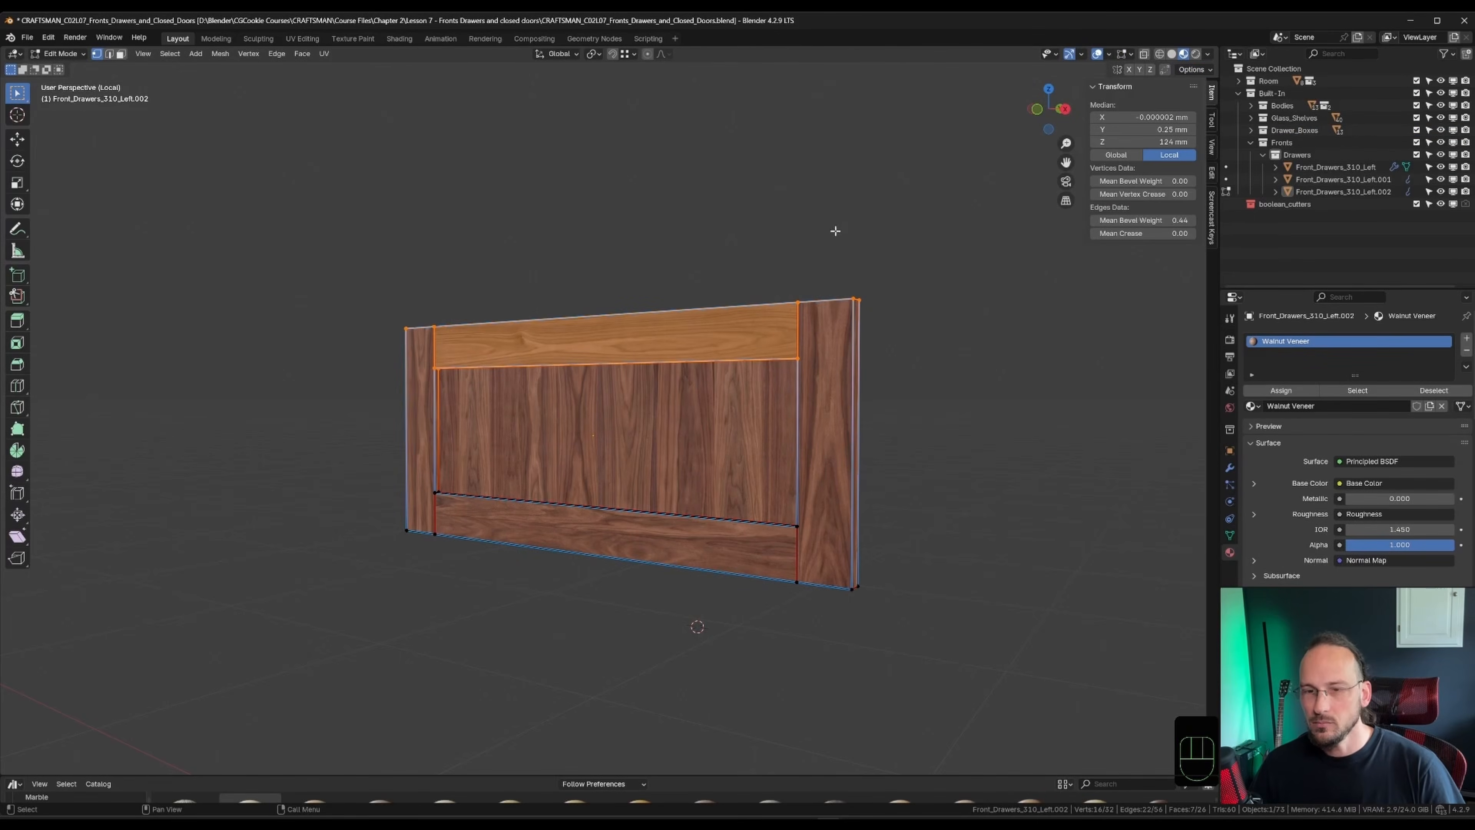
{"action": "key", "text": "g"}
{"action": "key", "text": "z"}
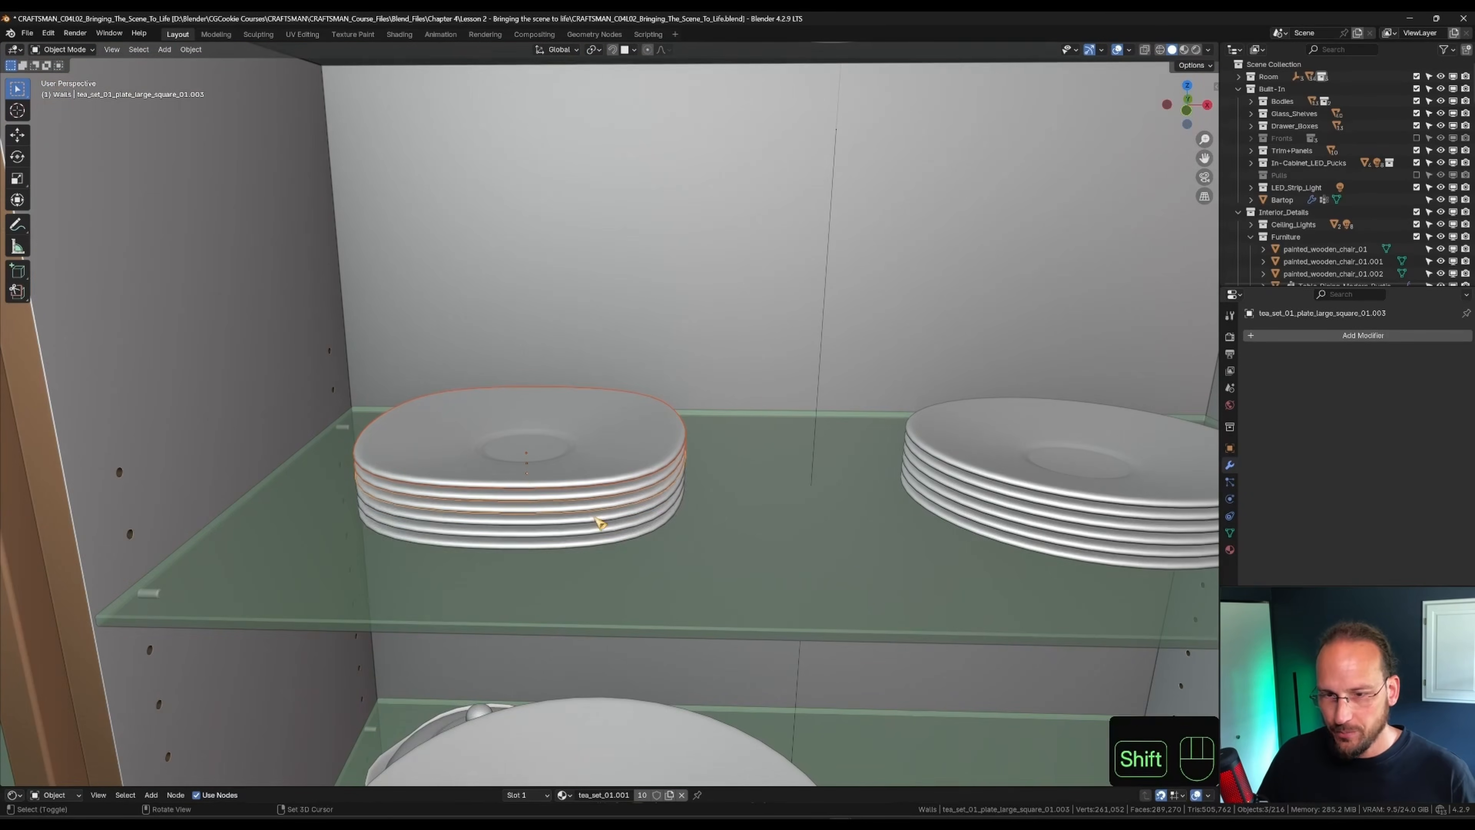
{"action": "left_click", "coordinate": [158, 706]}
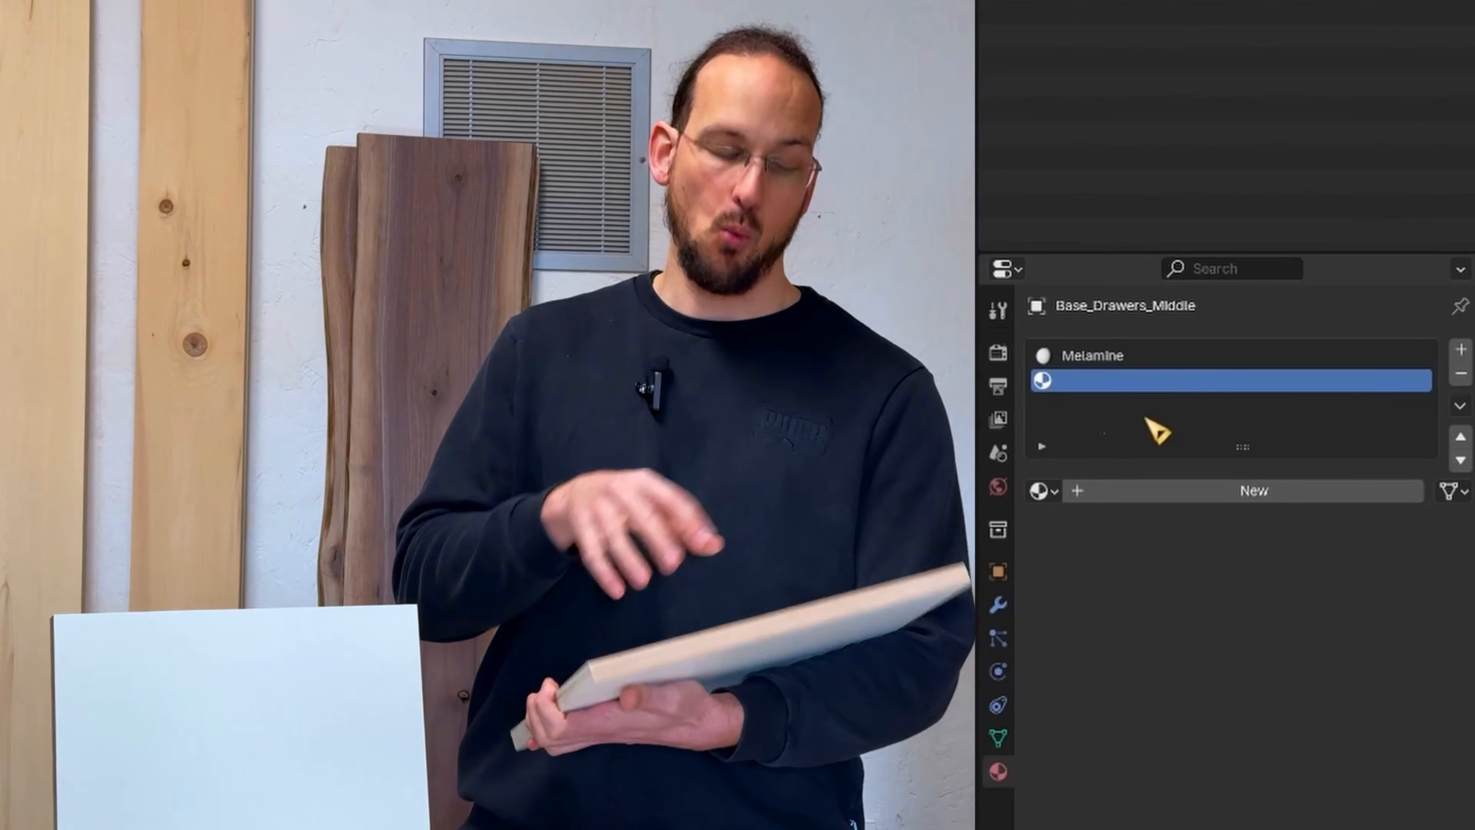
{"action": "left_click", "coordinate": [1173, 491]}
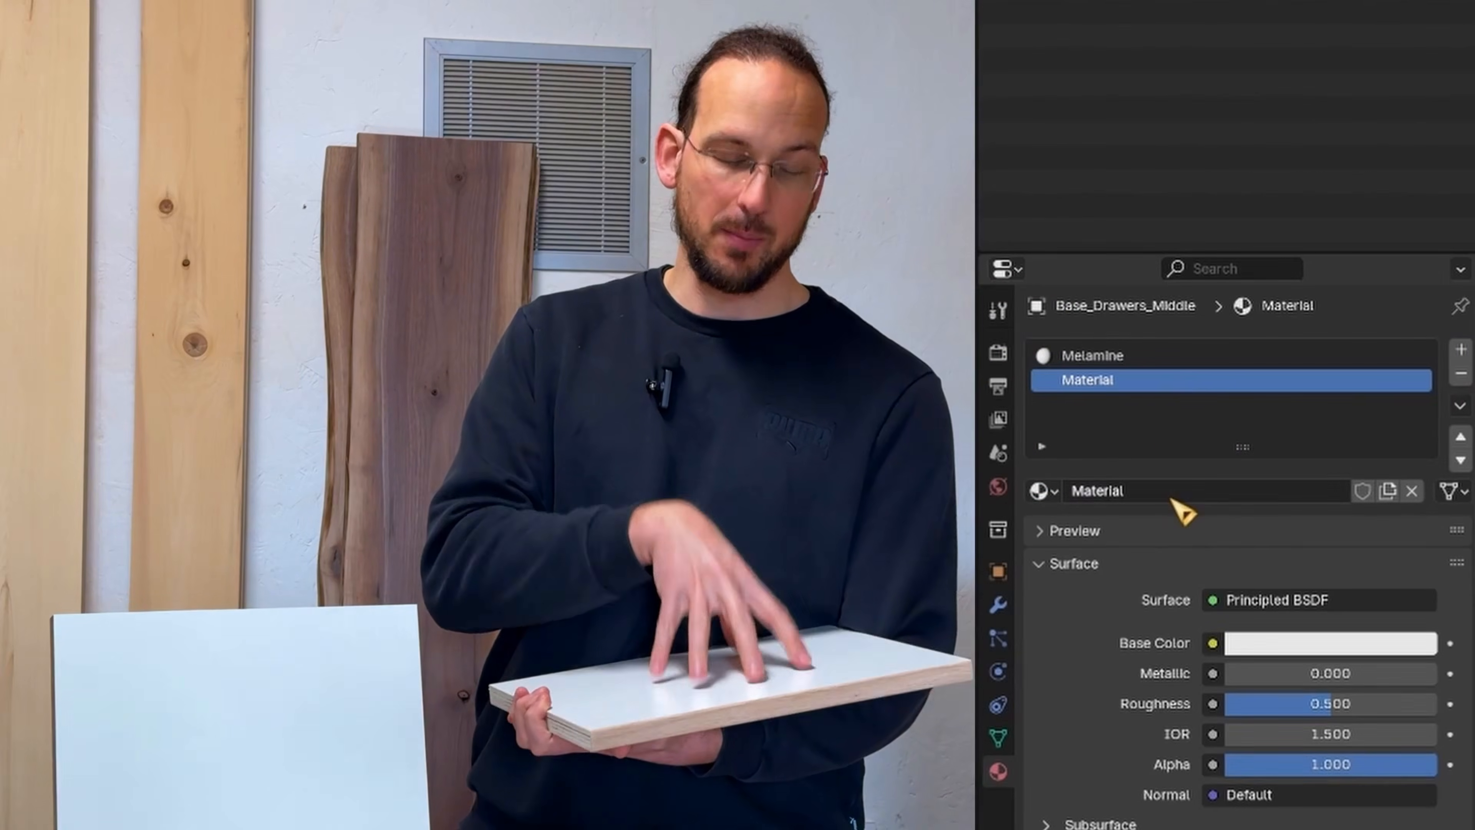
{"action": "double_click", "coordinate": [1142, 381]}
{"action": "type", "text": "W"}
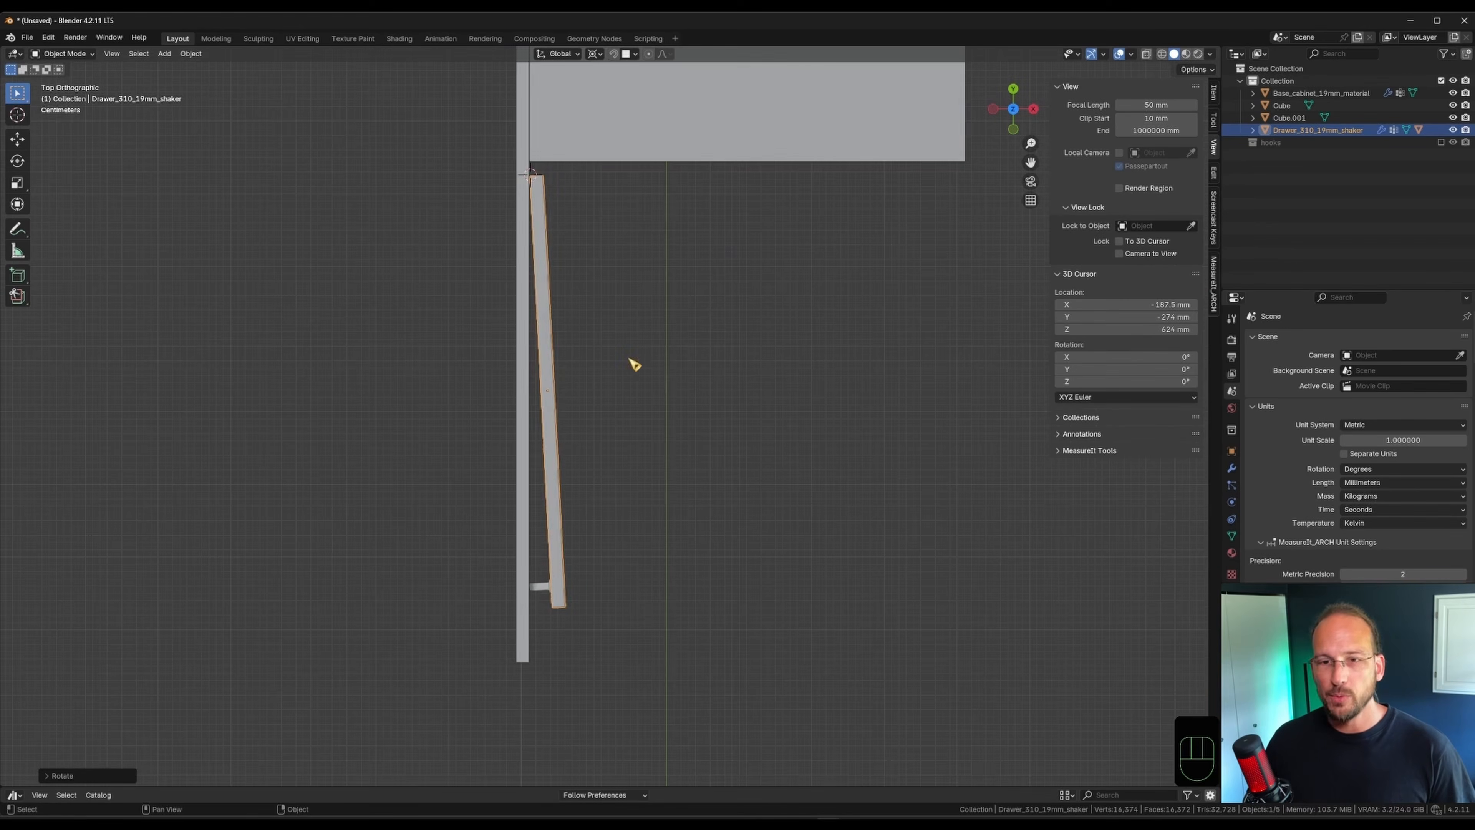
{"action": "scroll", "coordinate": [564, 521], "scroll_direction": "down", "scroll_amount": 4}
{"action": "key", "text": "r"}
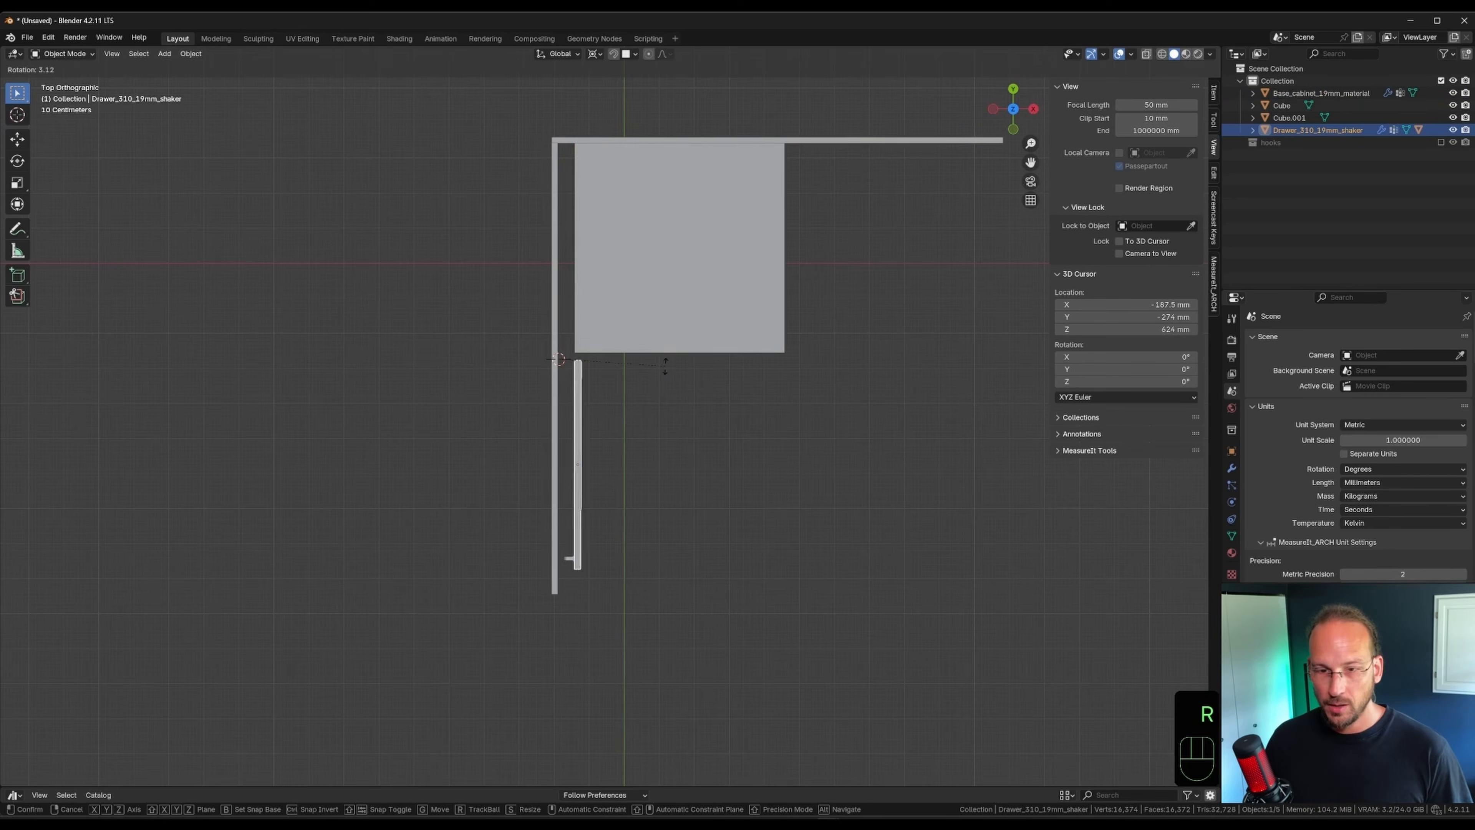
{"action": "left_click", "coordinate": [646, 435]}
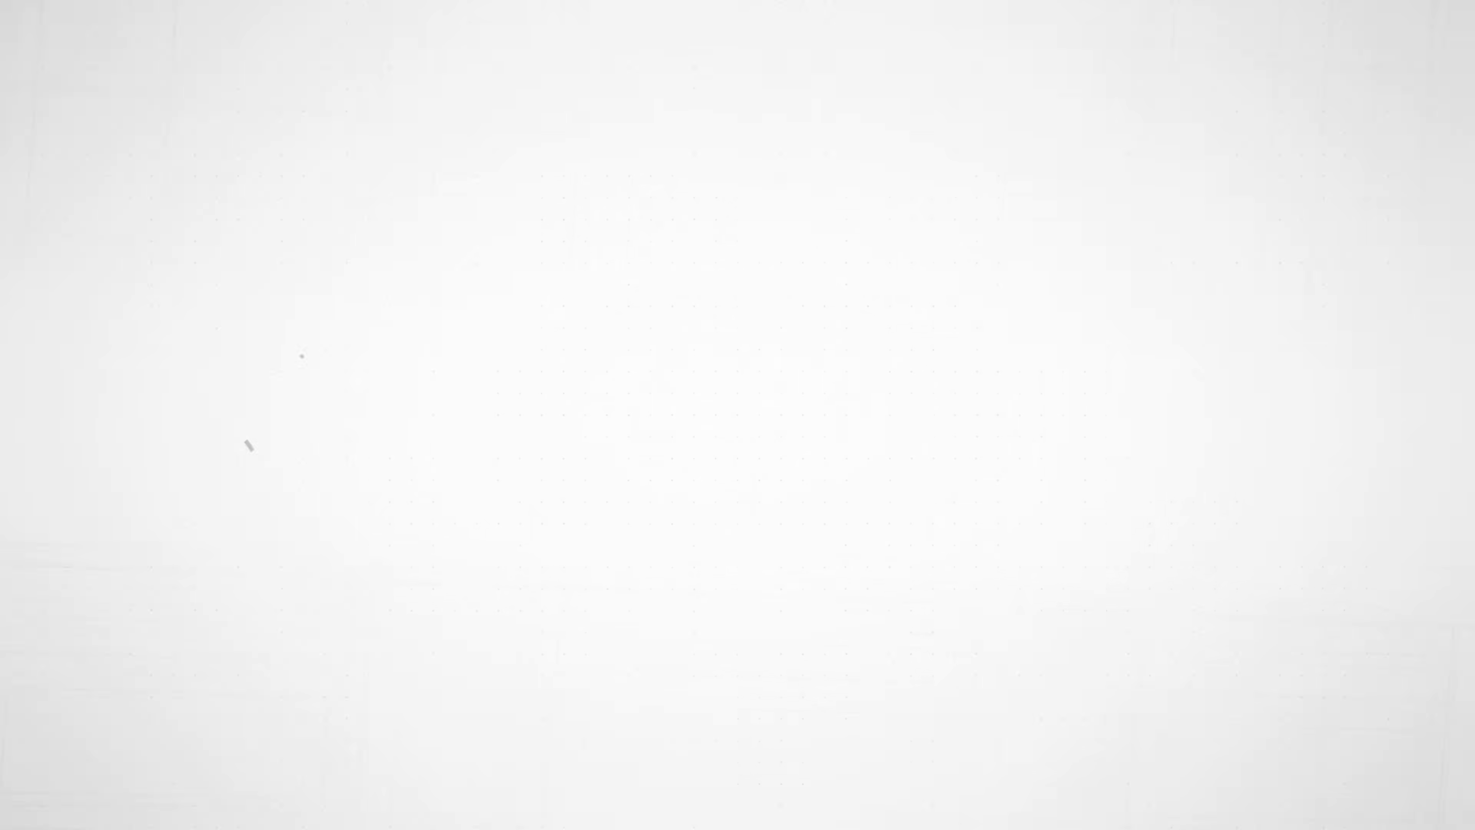